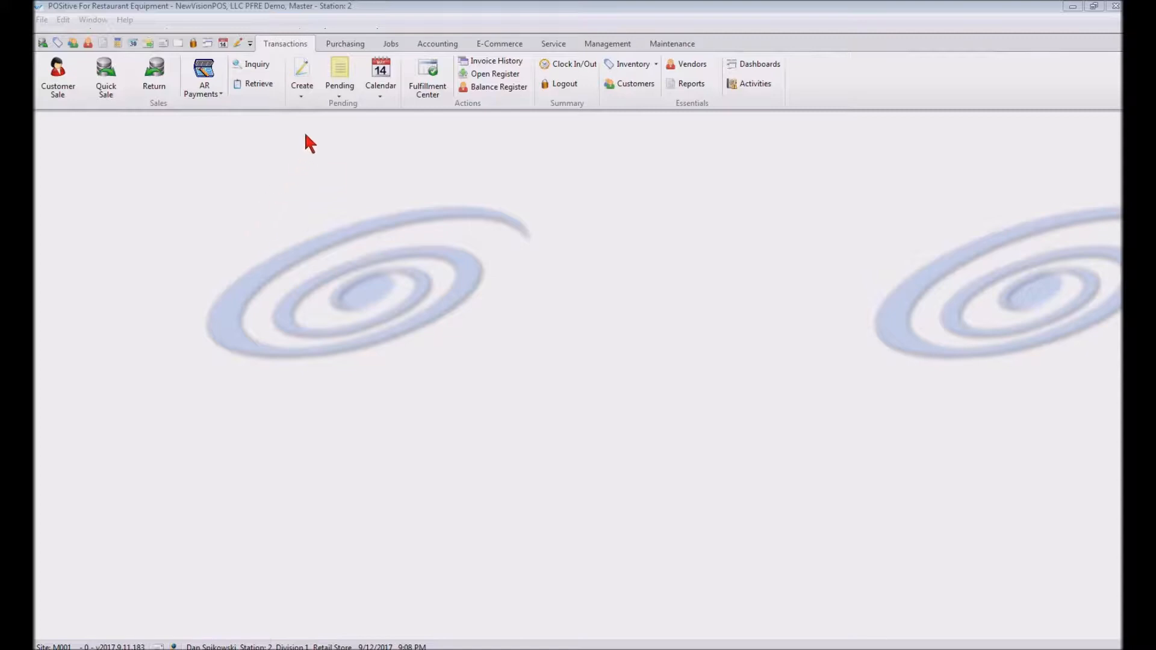
Create a sales order for InterContinental Suites Hotel-AL, delivered to the customer's listed shipping address.
{"action": "left_click", "coordinate": [302, 86]}
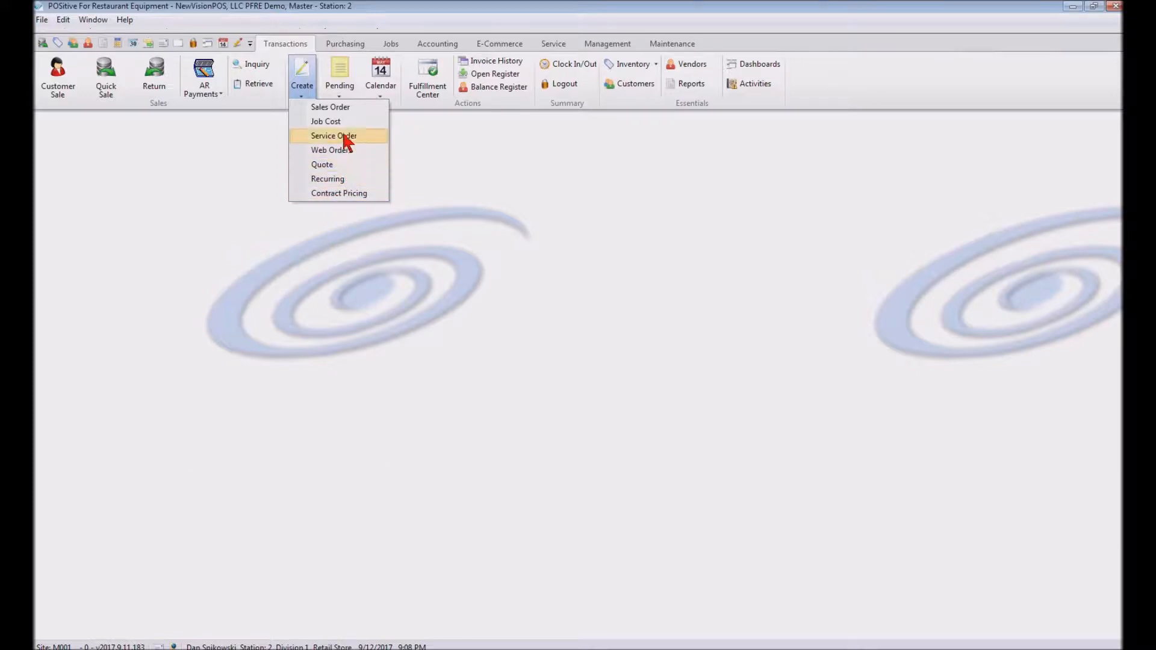
{"action": "left_click", "coordinate": [338, 107]}
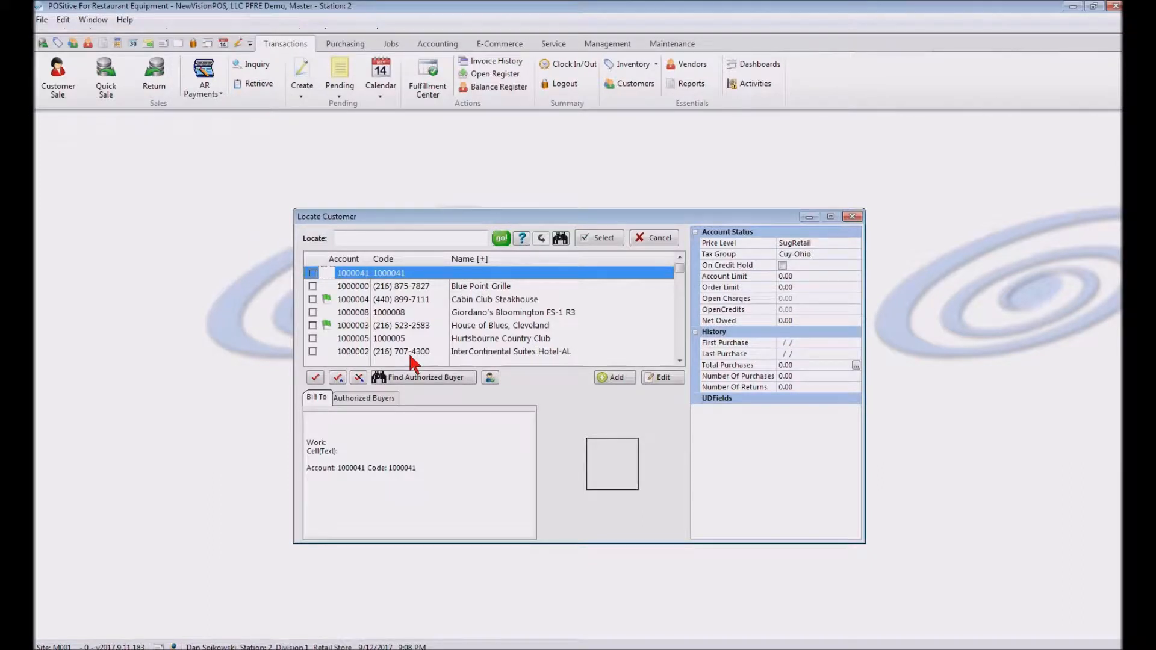
{"action": "left_click", "coordinate": [523, 355]}
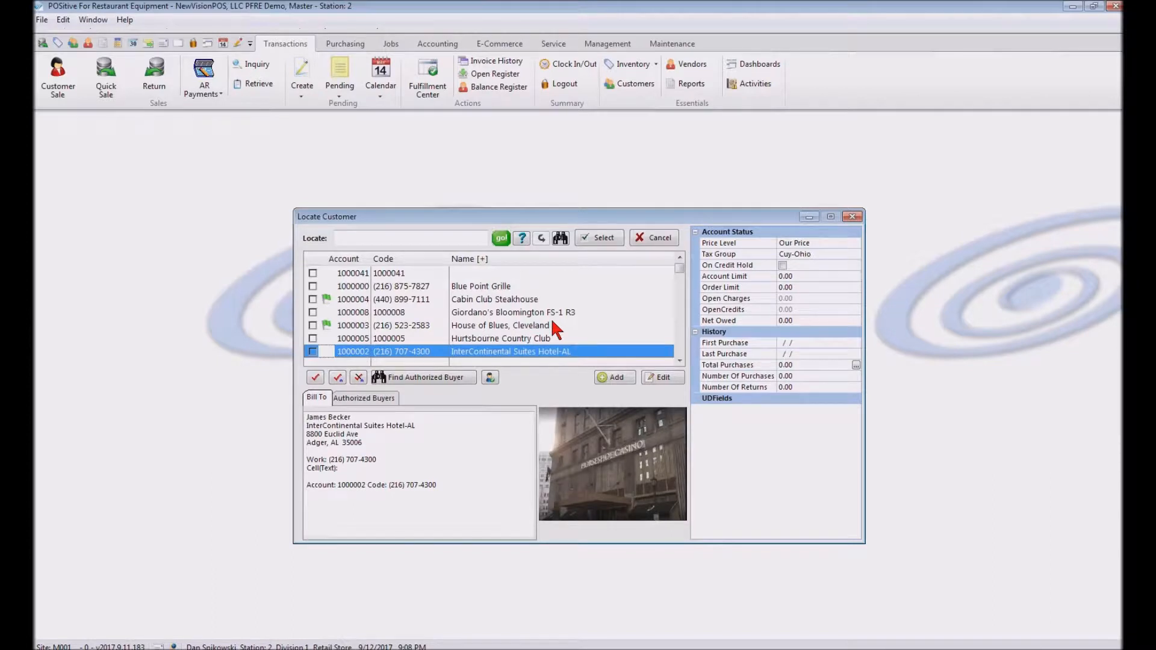
{"action": "left_click", "coordinate": [603, 238]}
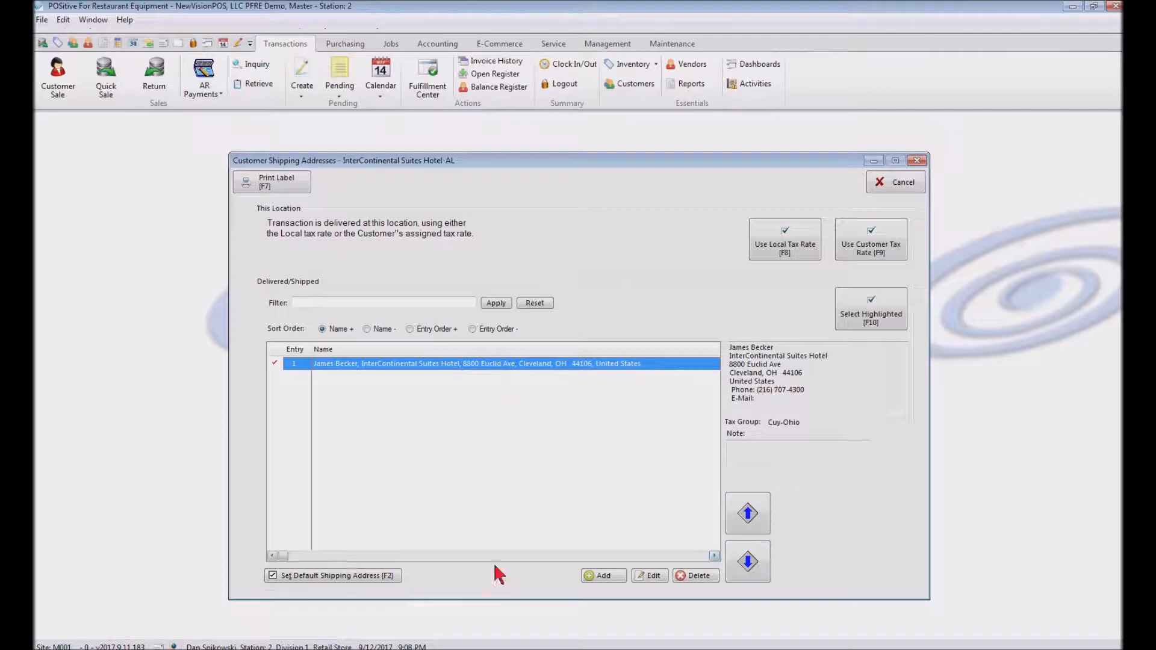
{"action": "left_click", "coordinate": [876, 311]}
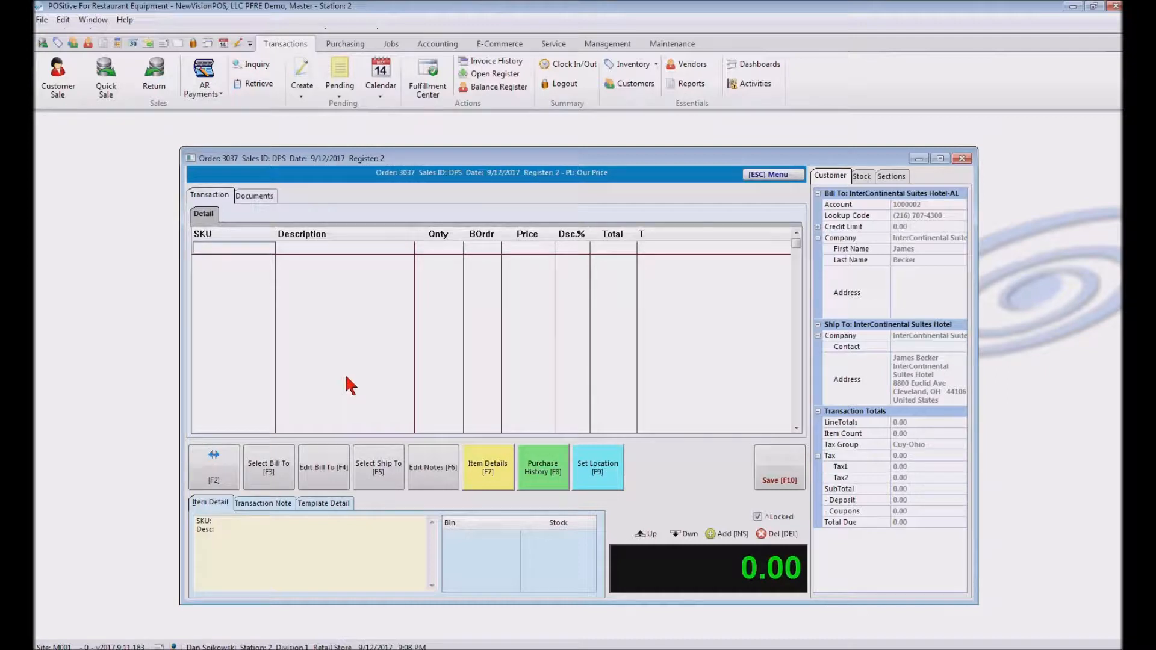
Look up inventory for the first order line, locating REACH among the sub-categories and filtering the items to Refrigeration System.
{"action": "key", "text": "Return"}
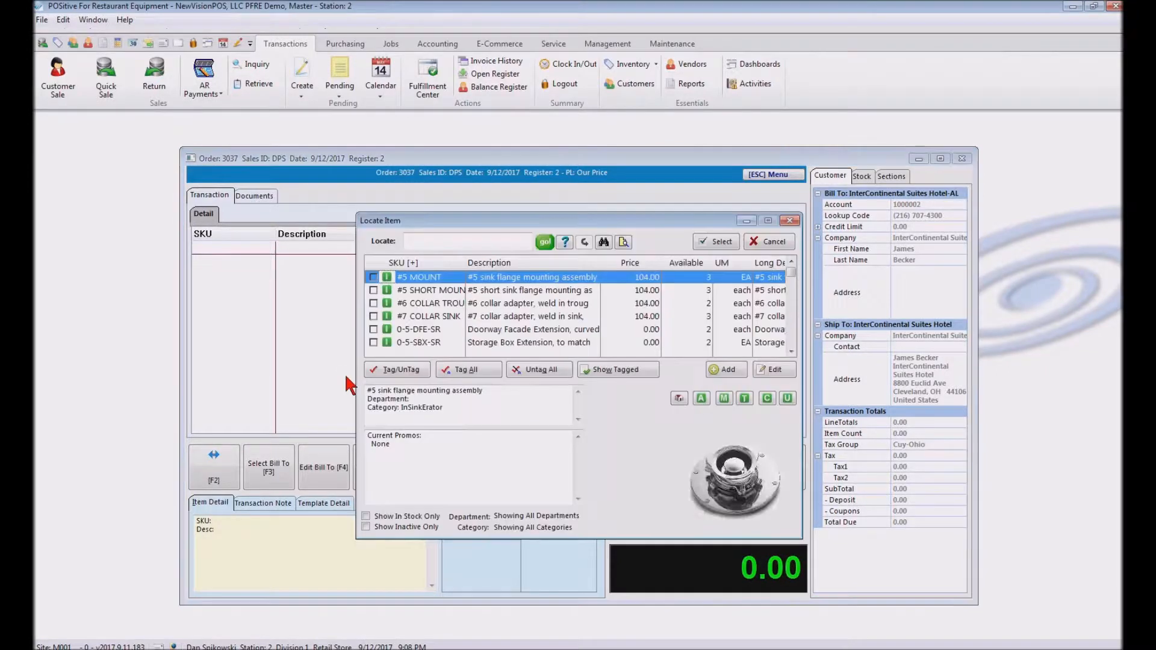
{"action": "left_click", "coordinate": [604, 242]}
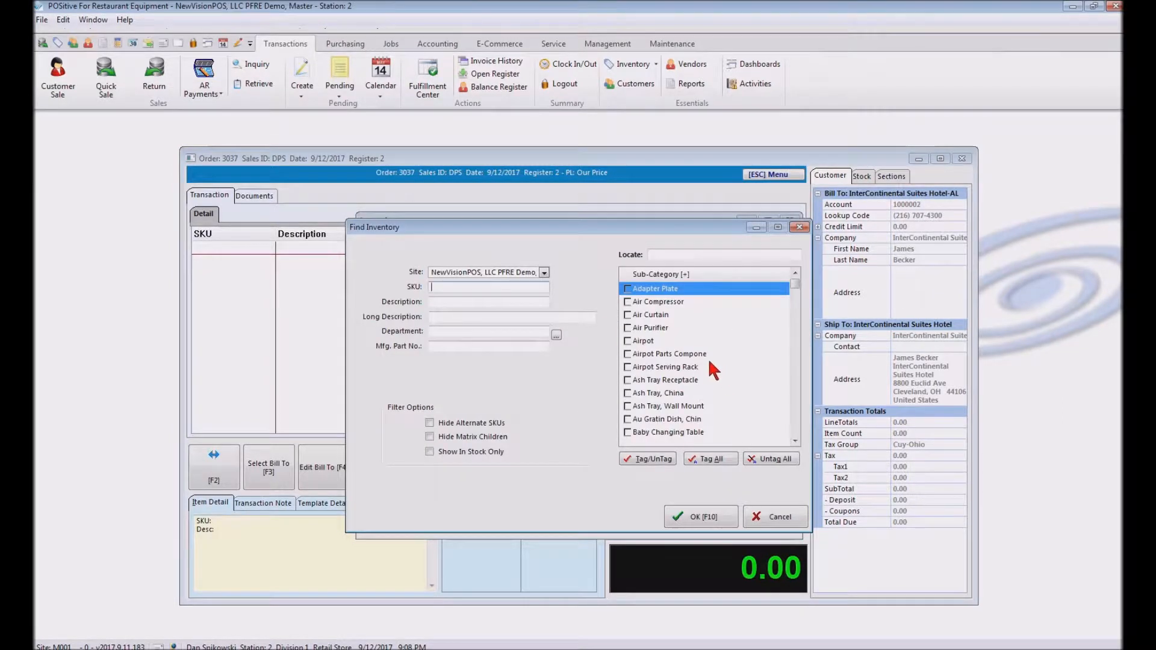
{"action": "scroll", "coordinate": [693, 358], "scroll_direction": "down", "scroll_amount": 5}
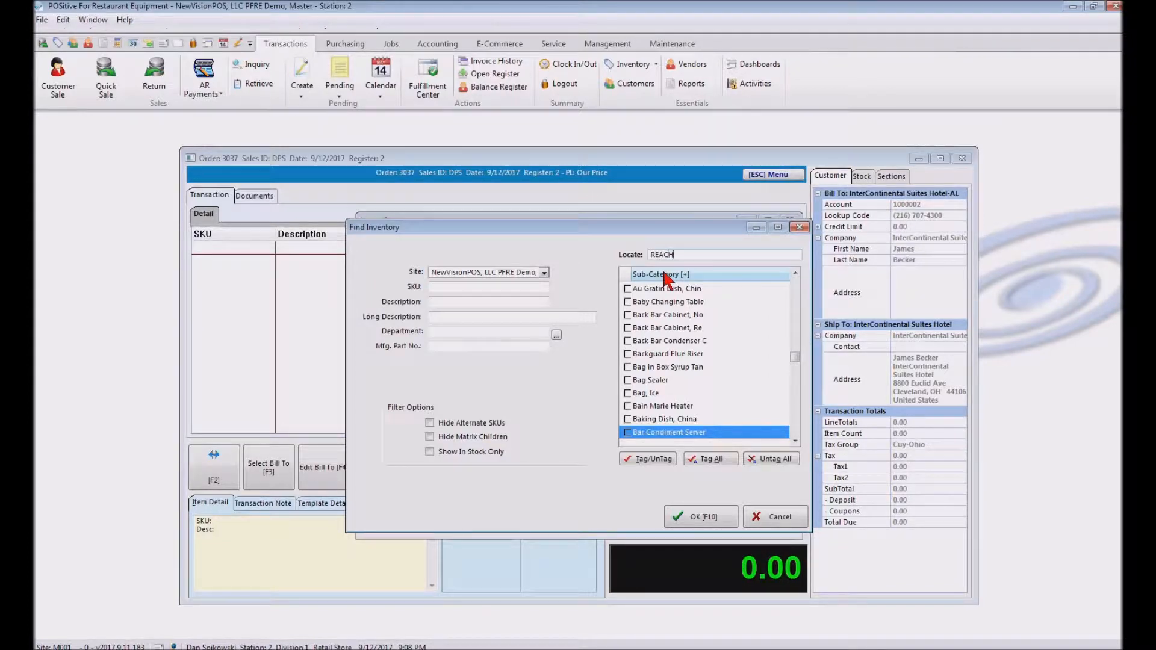
{"action": "key", "text": "Return"}
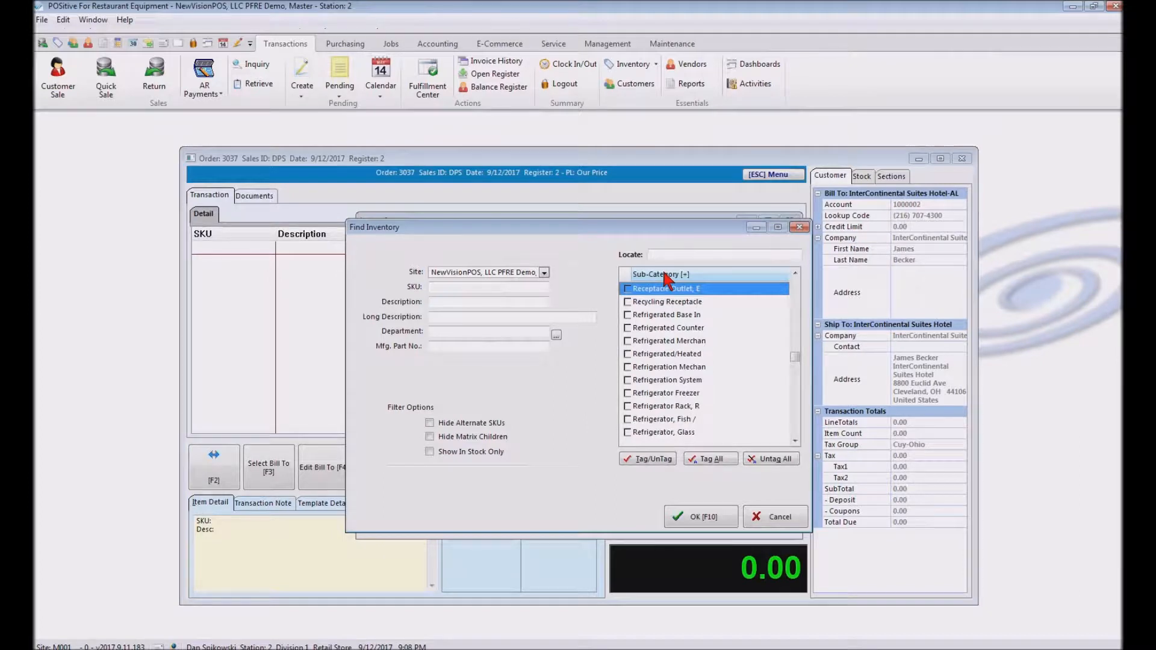
{"action": "left_click", "coordinate": [659, 382]}
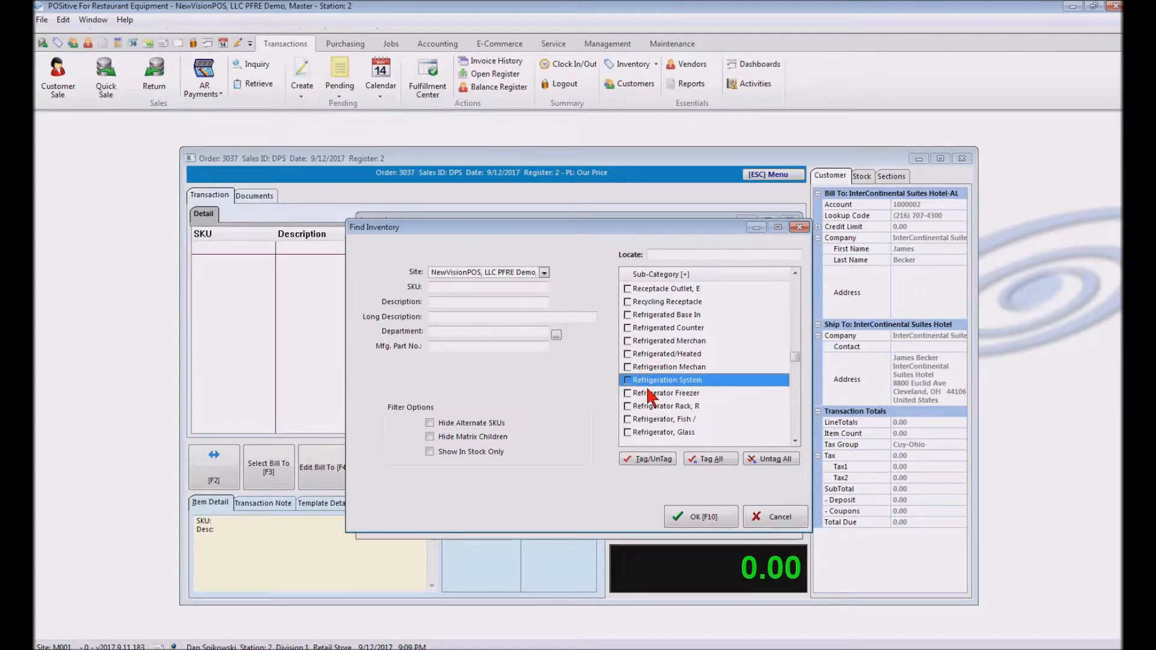
{"action": "left_click", "coordinate": [627, 380]}
{"action": "left_click", "coordinate": [697, 517]}
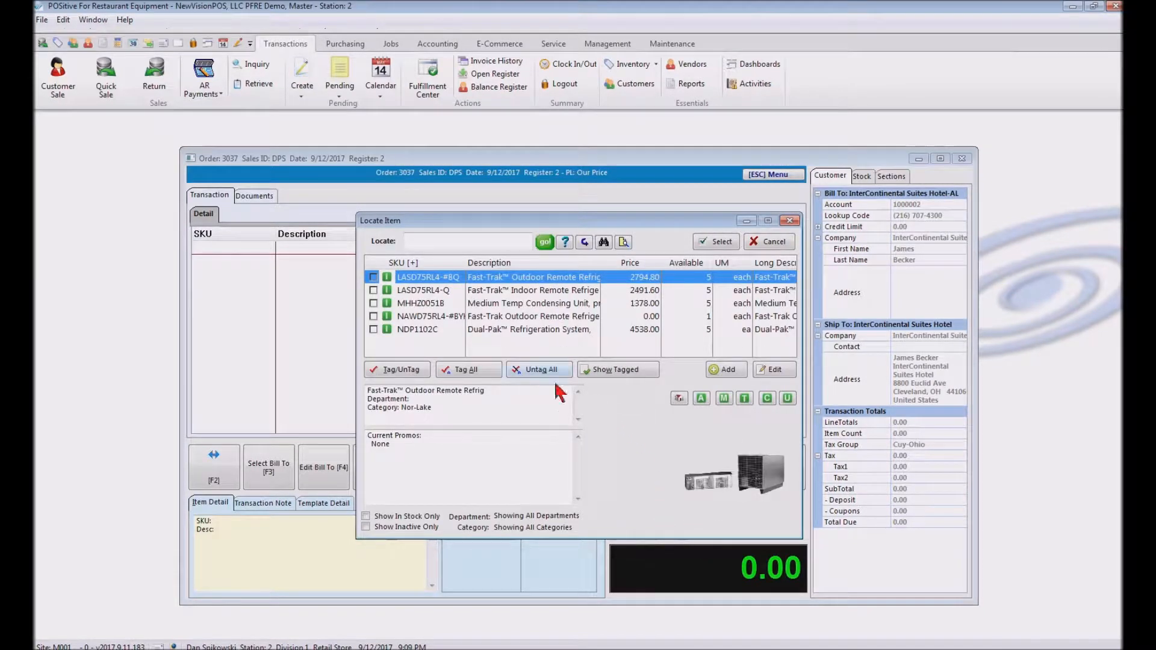
Review the refrigeration items and add the Dual-Pak Refrigeration System, SKU NDP1102C, to the order.
{"action": "left_click", "coordinate": [557, 291]}
{"action": "left_click", "coordinate": [553, 305]}
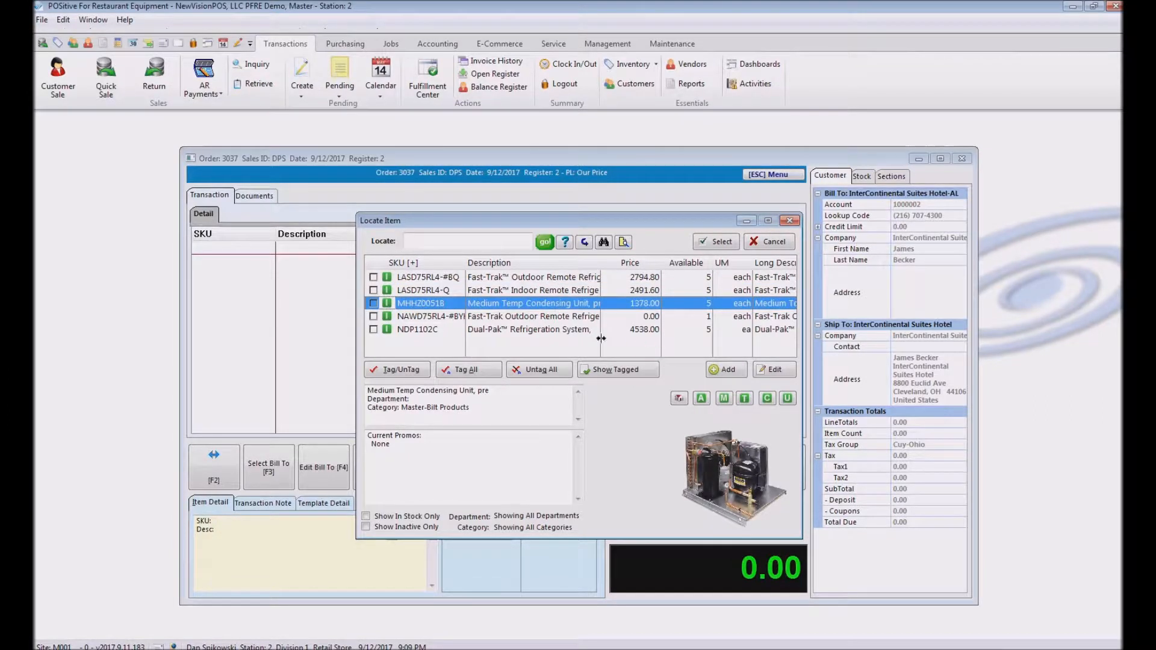
{"action": "left_click", "coordinate": [524, 318]}
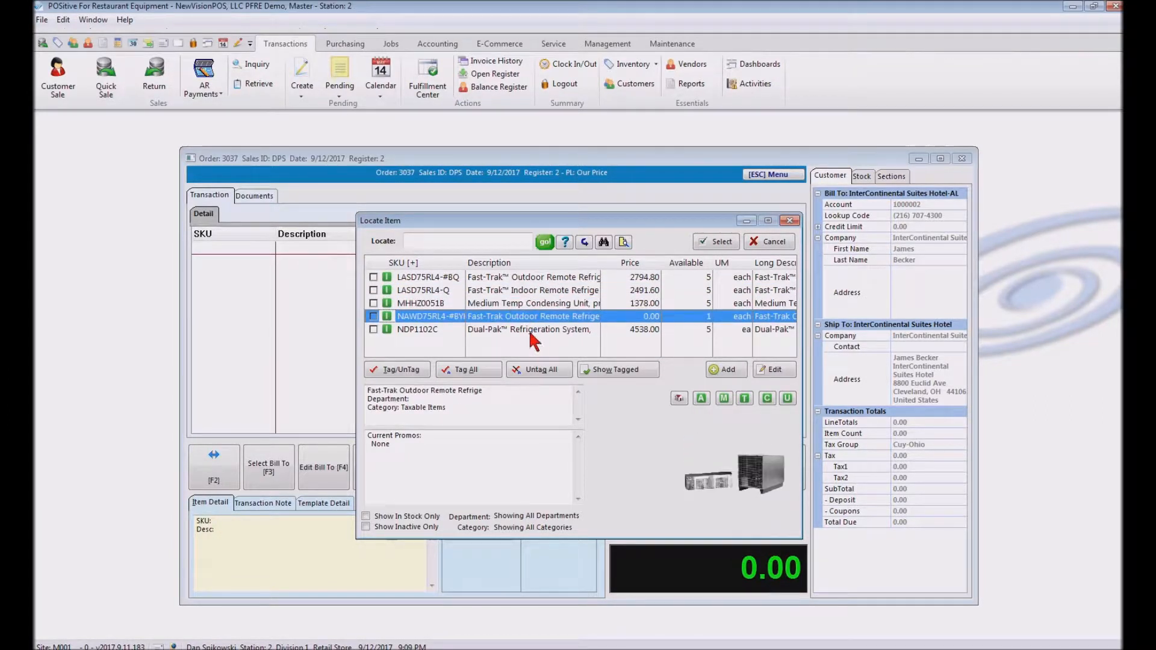
{"action": "left_click", "coordinate": [534, 334]}
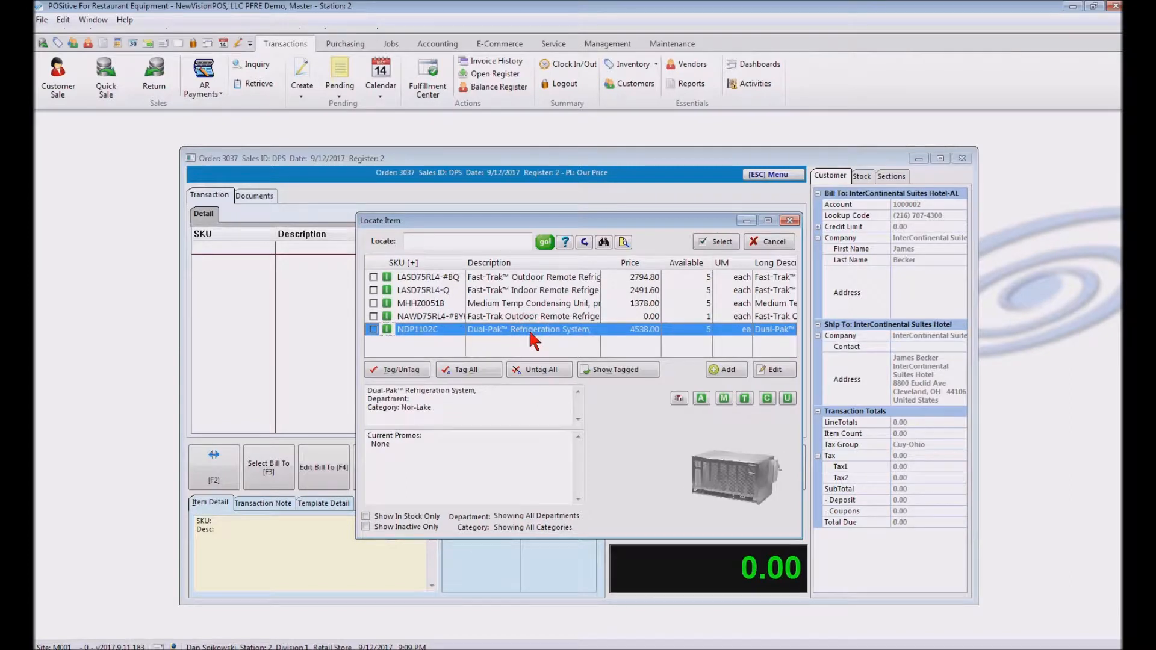
{"action": "left_click", "coordinate": [716, 242]}
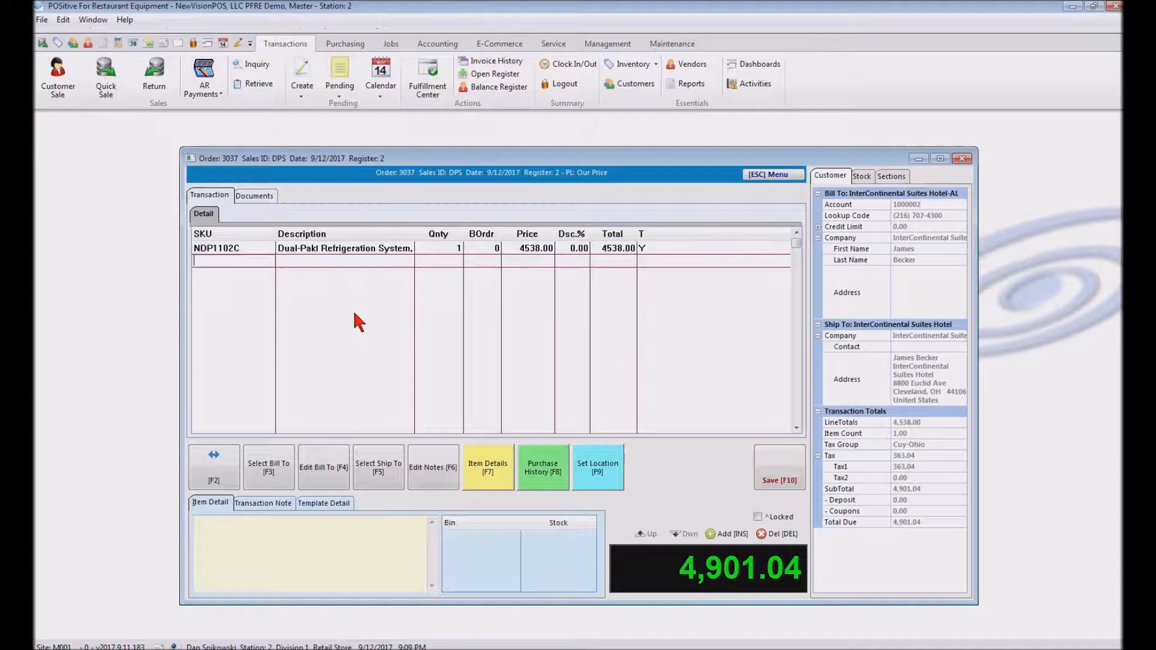
Search the item descriptions for BAR and add the 1800 Series Underbar Combination, SKU BC10C-18L, to the order.
{"action": "key", "text": "Return"}
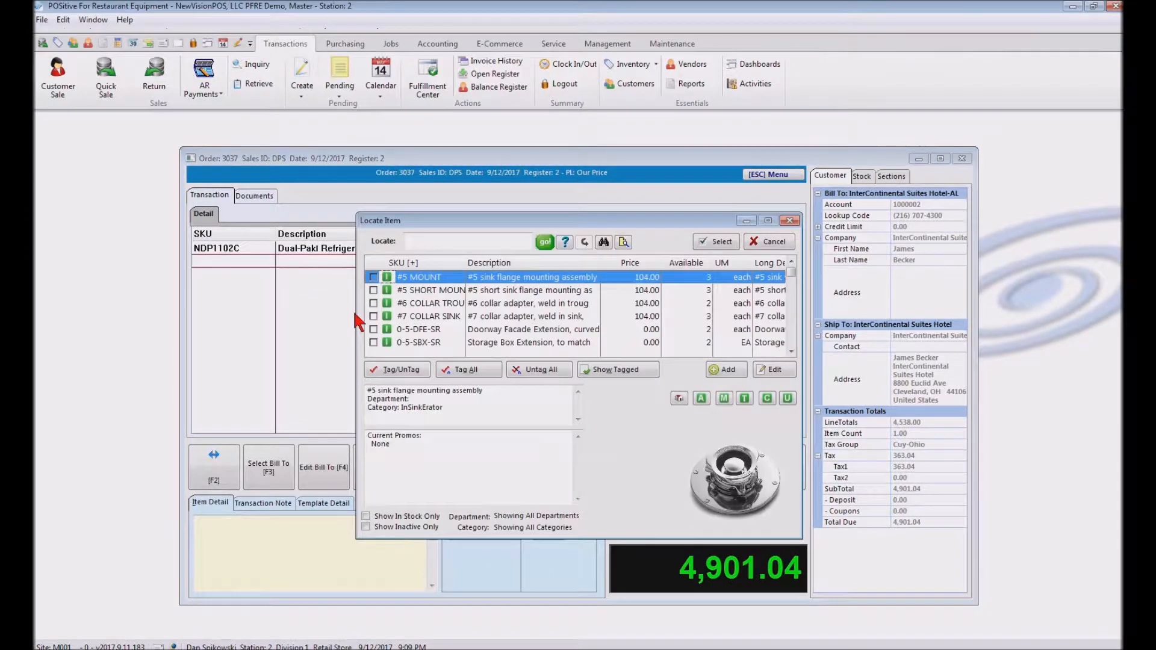
{"action": "left_click", "coordinate": [548, 268]}
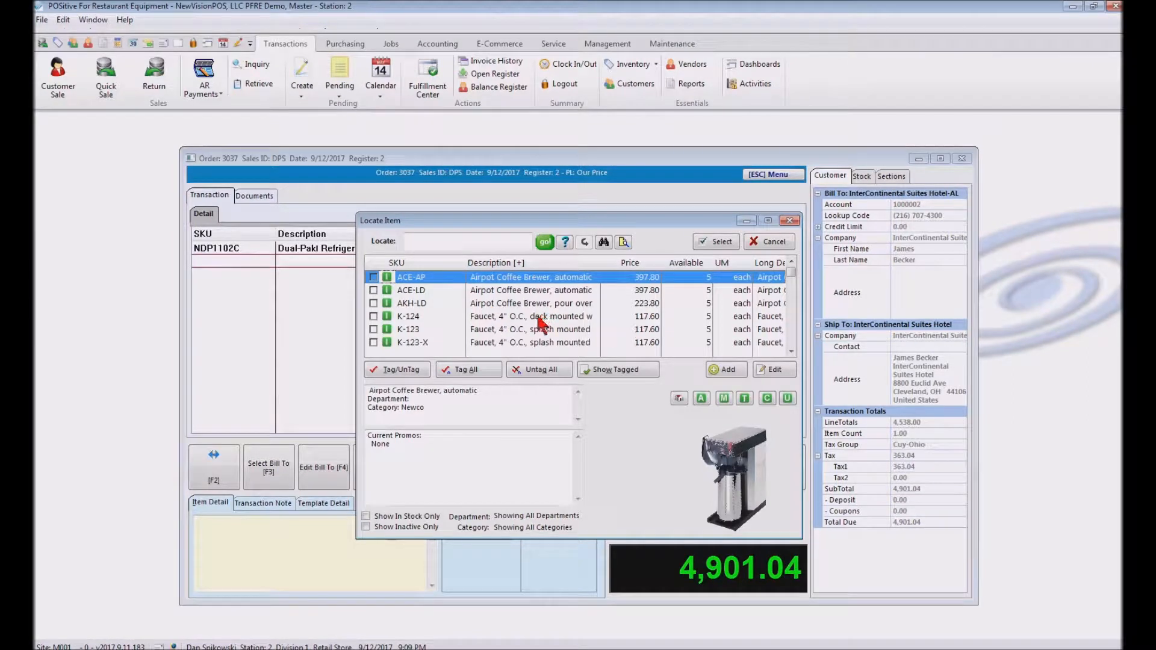
{"action": "left_click", "coordinate": [434, 241]}
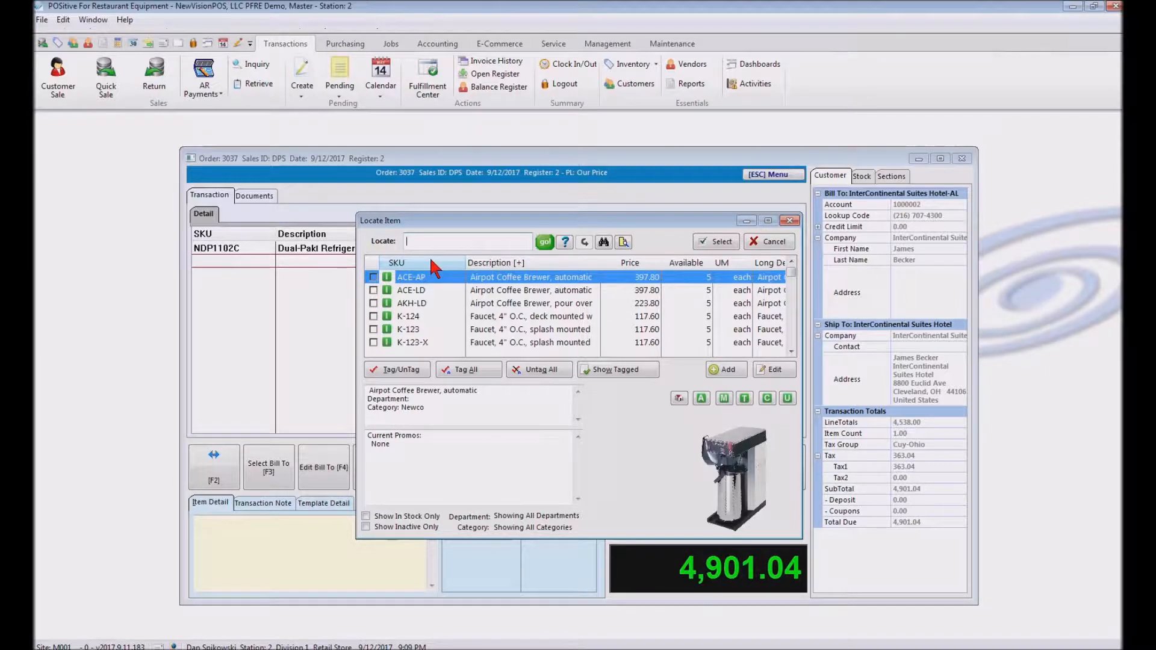
{"action": "type", "text": "BAR"}
{"action": "key", "text": "Return"}
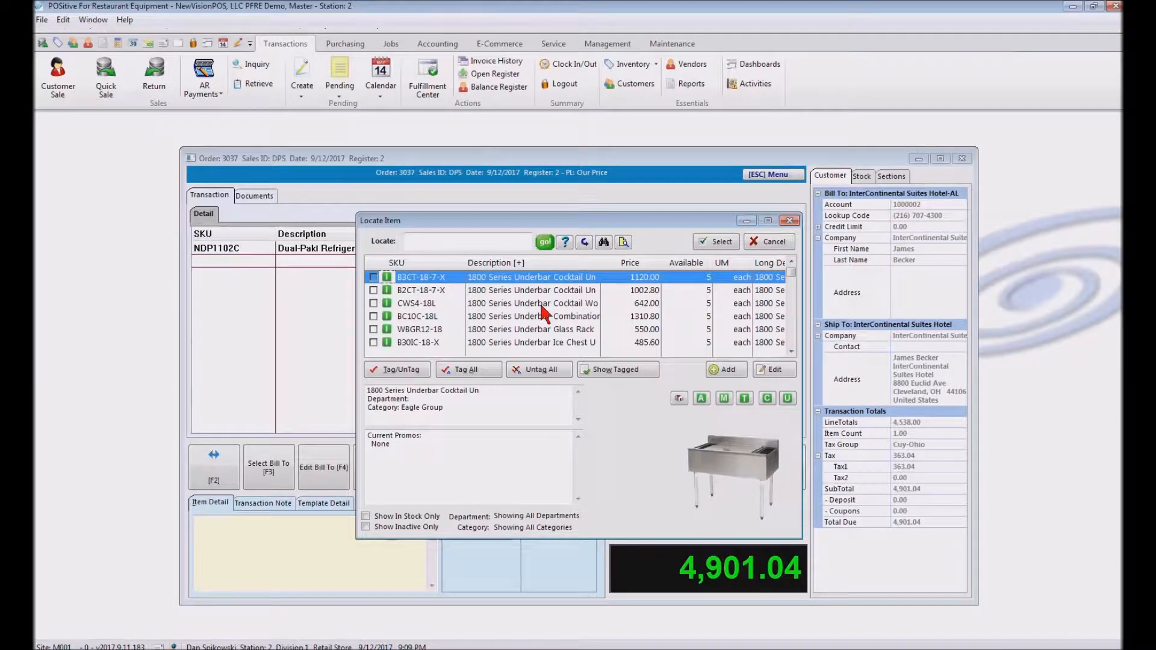
{"action": "left_click", "coordinate": [534, 317]}
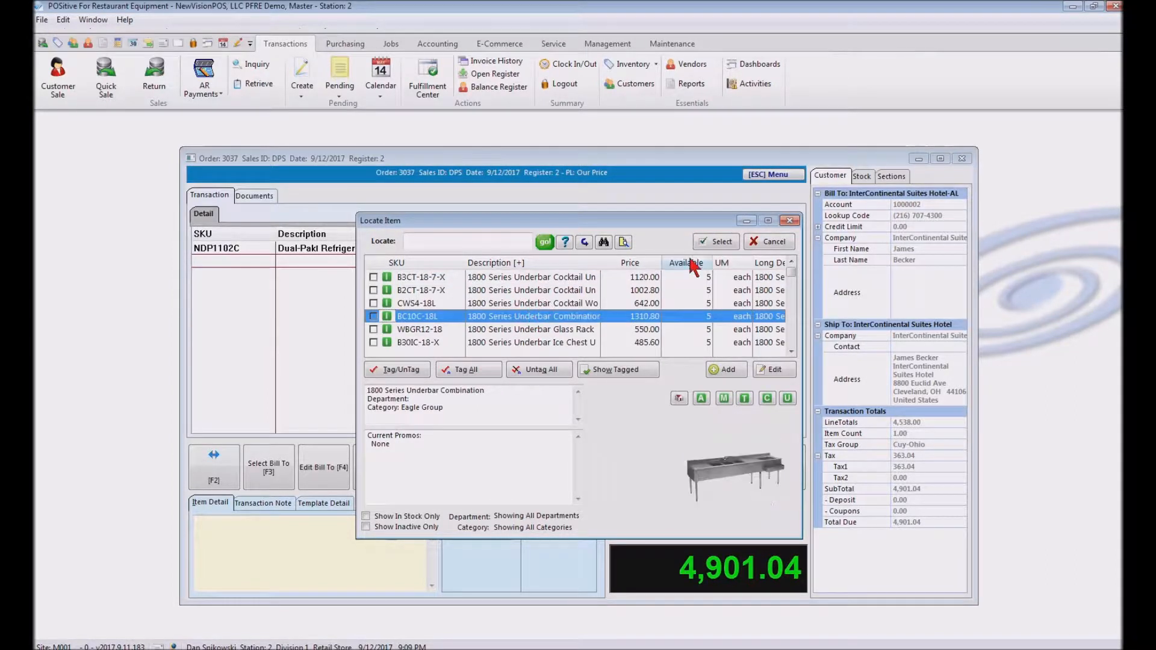
{"action": "left_click", "coordinate": [728, 247]}
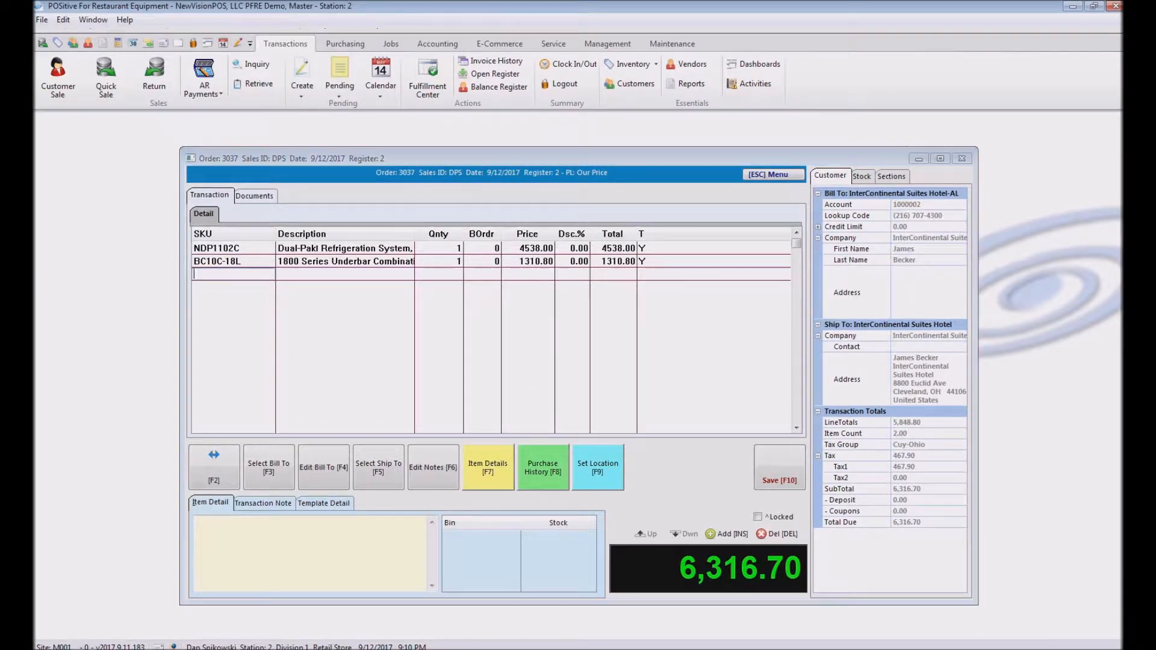
Look up items for another order line, filtered to the Waring category in the Merchandise department.
{"action": "key", "text": "Return"}
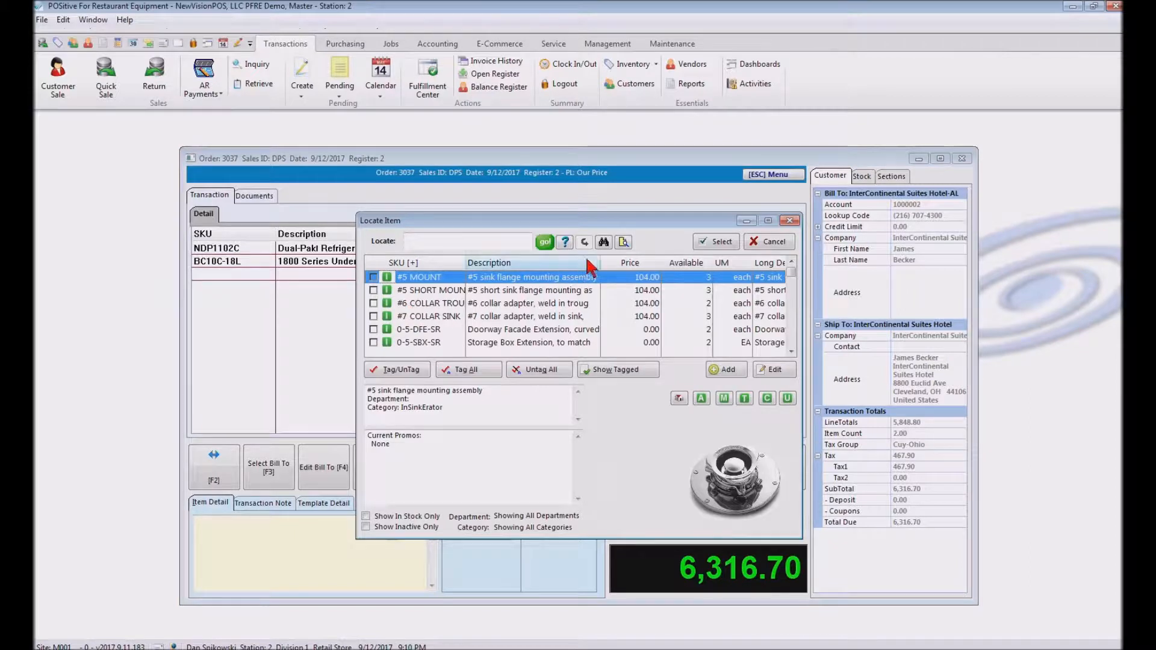
{"action": "left_click", "coordinate": [624, 242]}
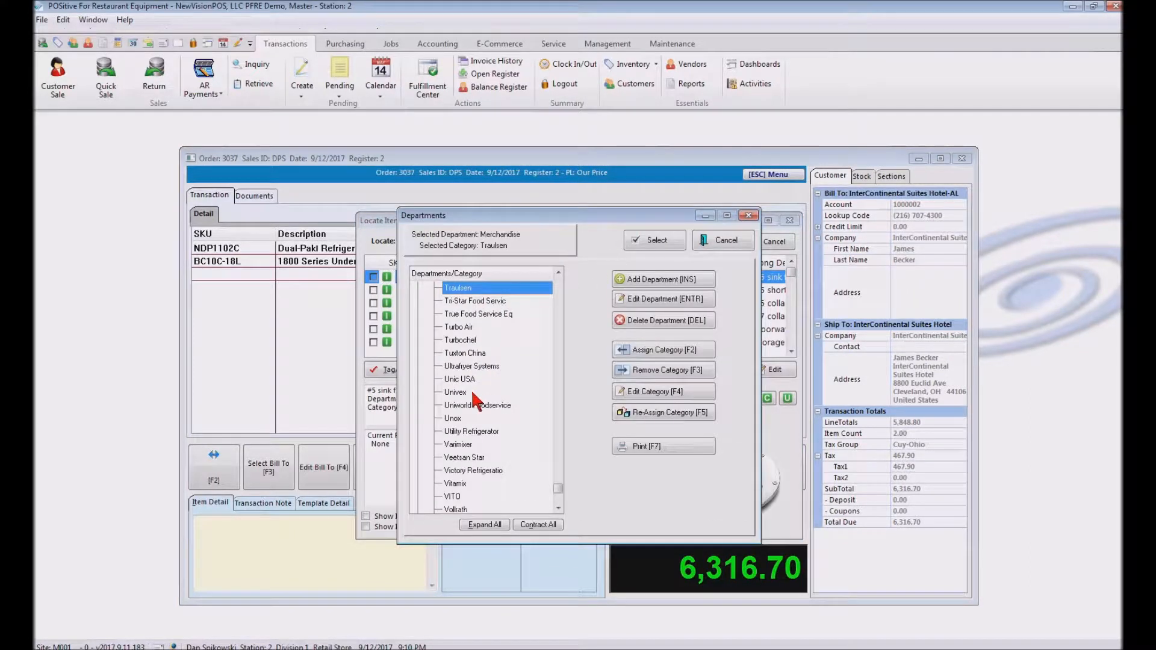
{"action": "scroll", "coordinate": [471, 389], "scroll_direction": "down", "scroll_amount": 4}
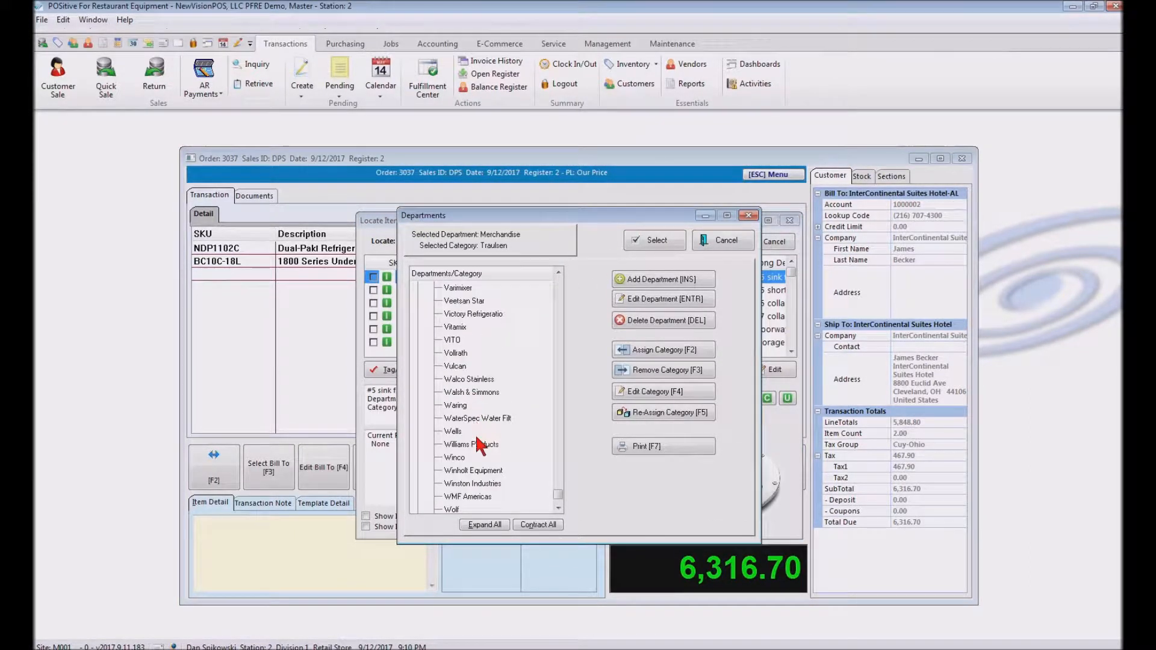
{"action": "left_click", "coordinate": [457, 406]}
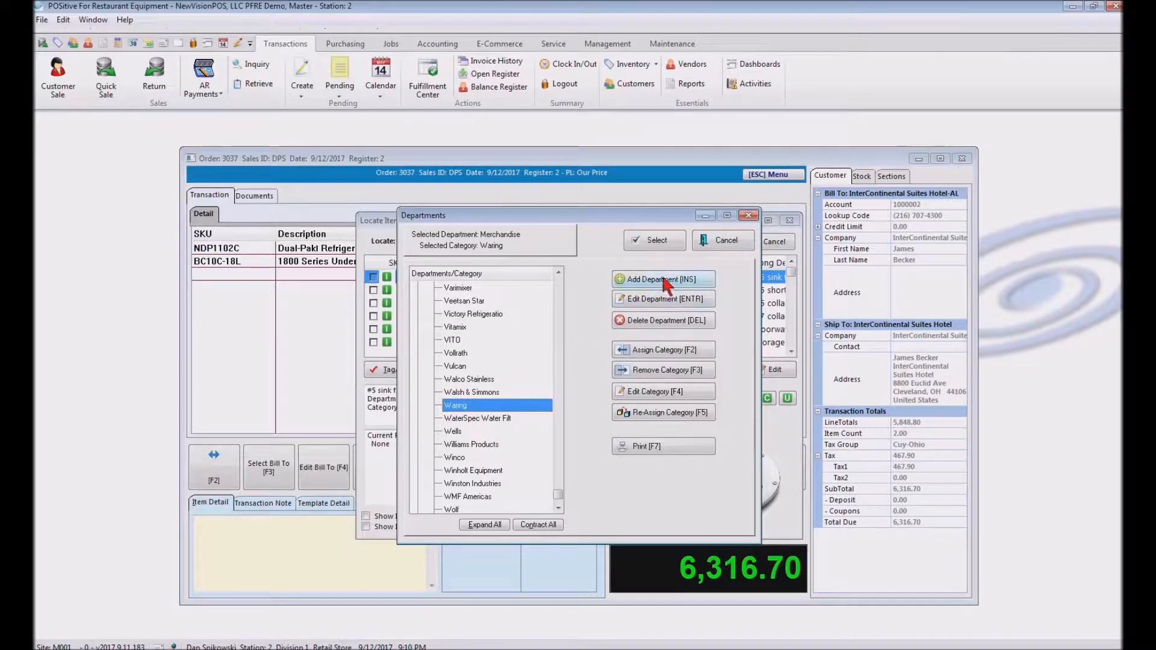
{"action": "left_click", "coordinate": [656, 240]}
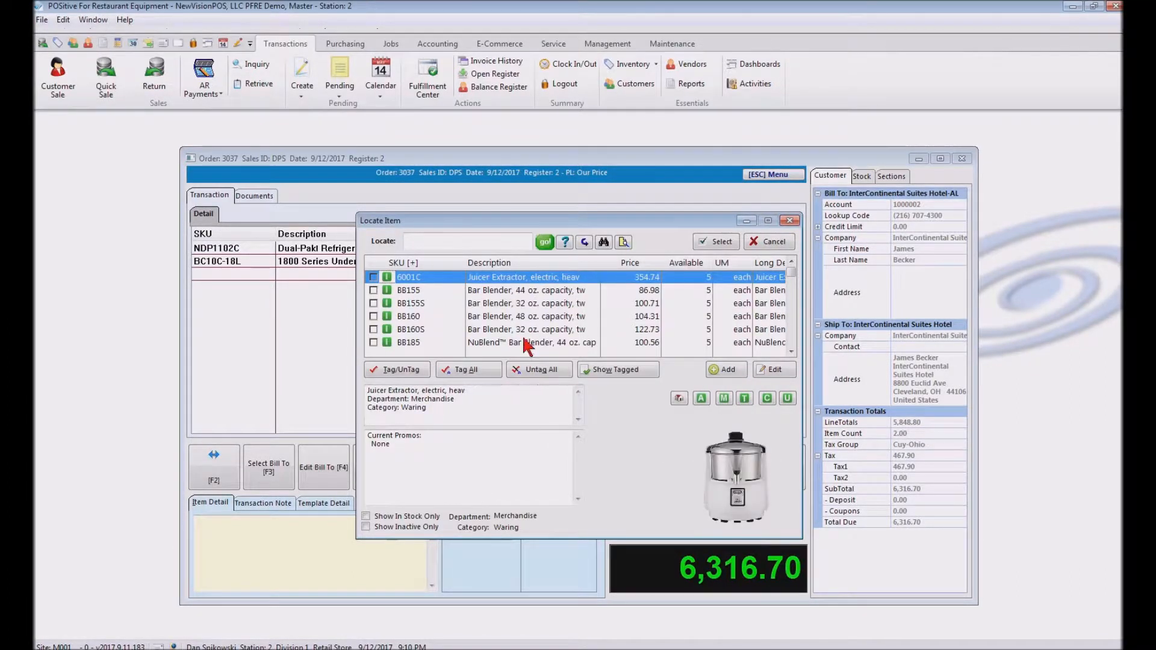
Tag the bar blenders BB155, BB160 and BB160S and add them all to the order.
{"action": "left_click", "coordinate": [481, 291]}
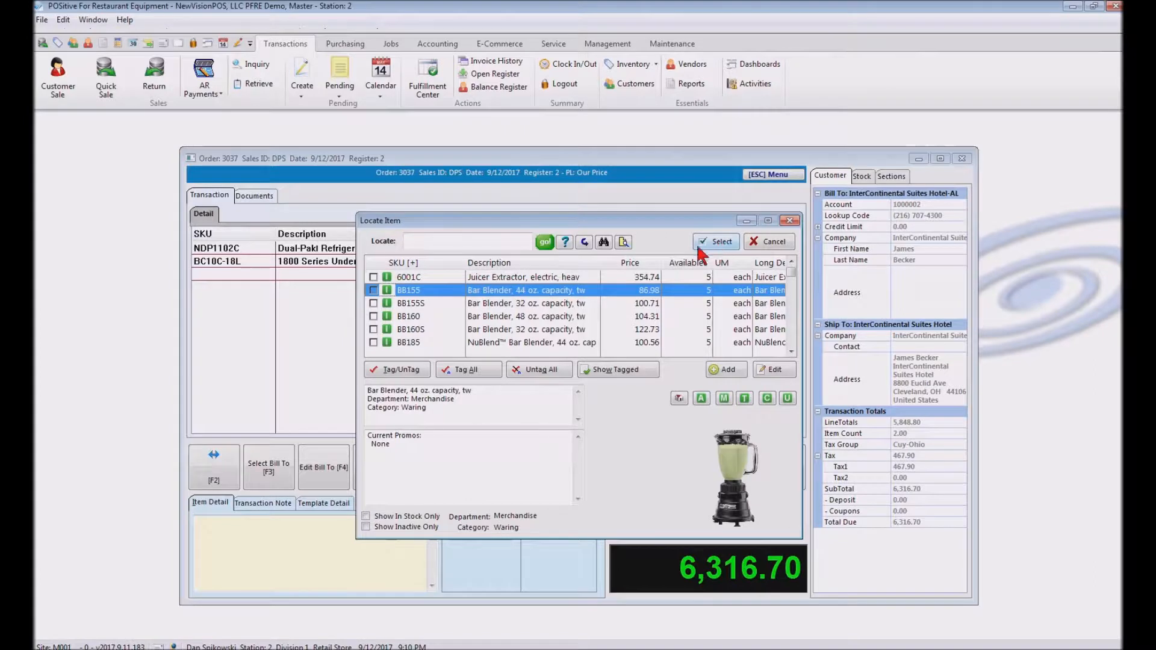
{"action": "left_click", "coordinate": [374, 290]}
{"action": "left_click", "coordinate": [373, 316]}
{"action": "left_click", "coordinate": [373, 329]}
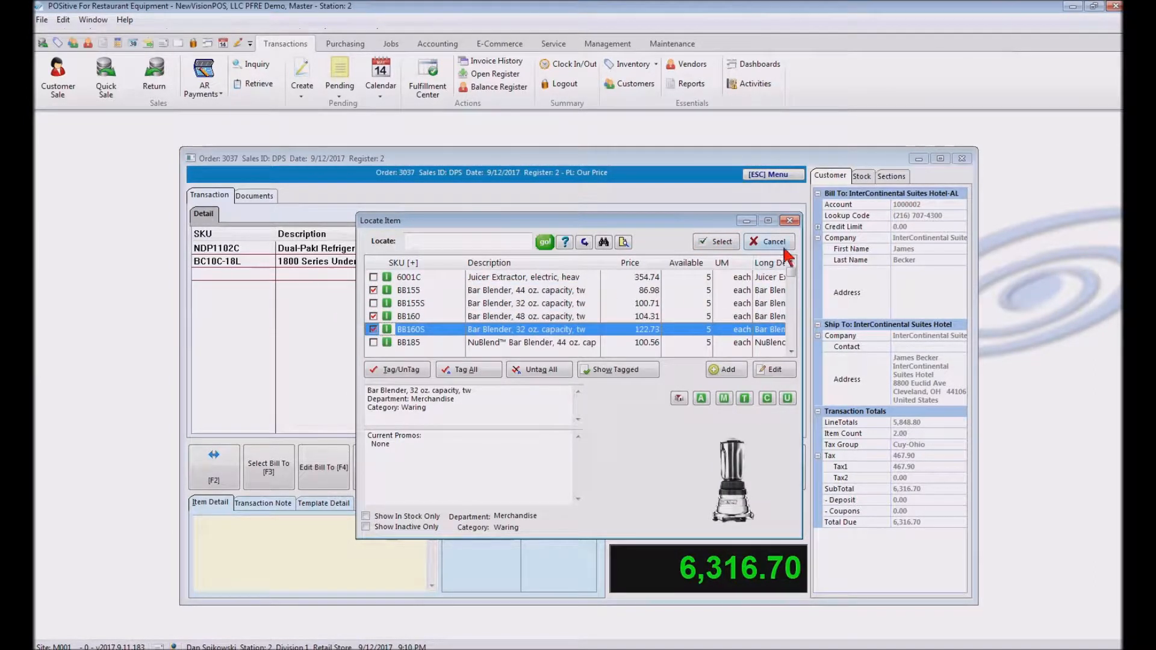
{"action": "left_click", "coordinate": [702, 243]}
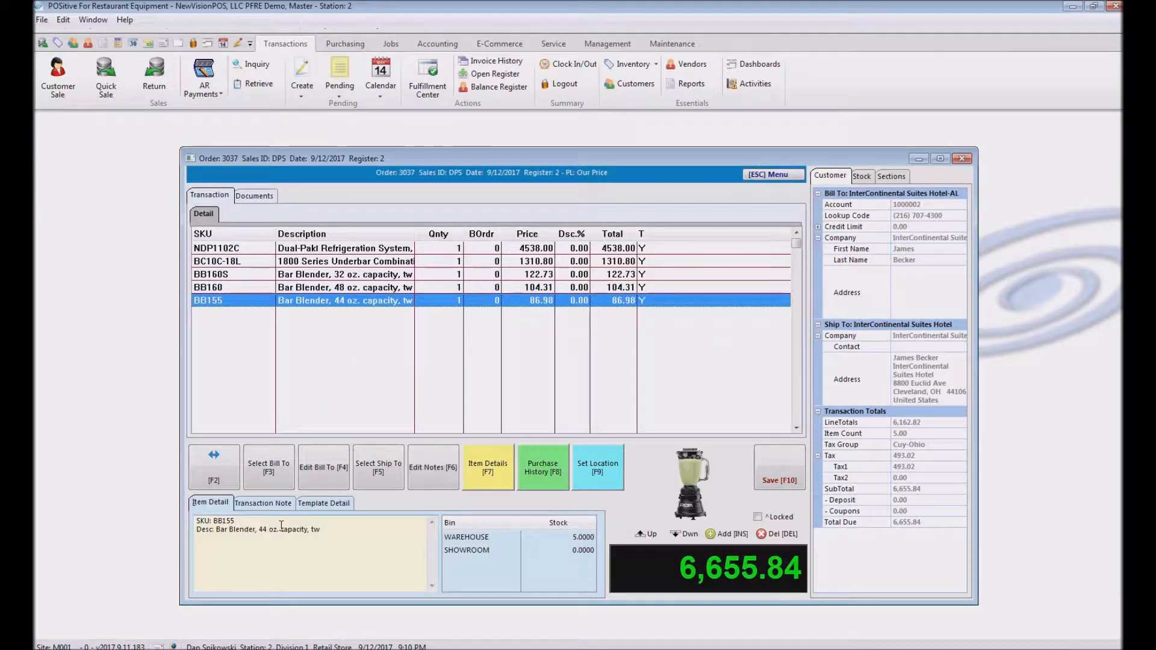
Add a note line reading "This is a transaction note" below the BB155 blender on the order.
{"action": "left_click", "coordinate": [272, 505]}
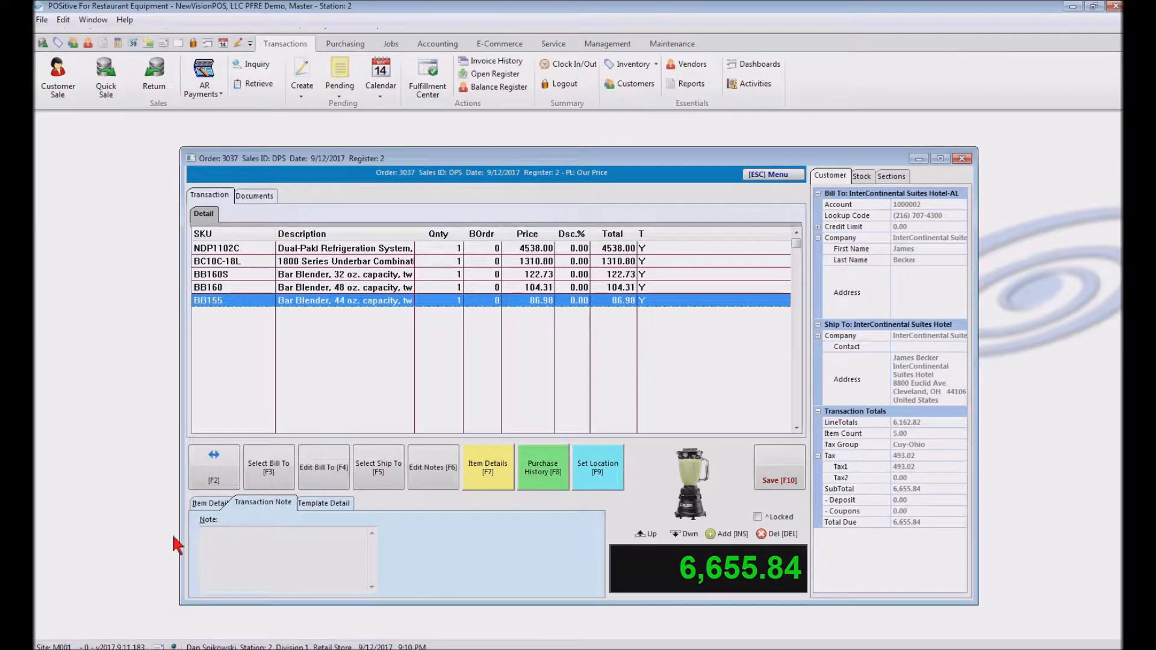
{"action": "left_click", "coordinate": [230, 544]}
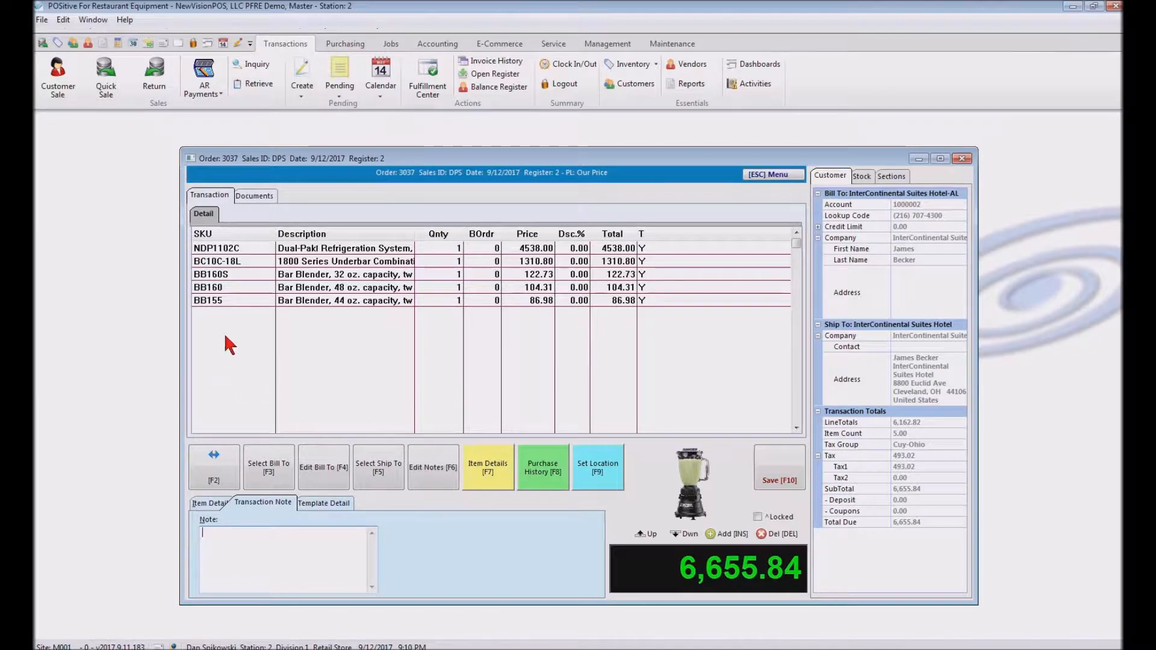
{"action": "left_click", "coordinate": [222, 316]}
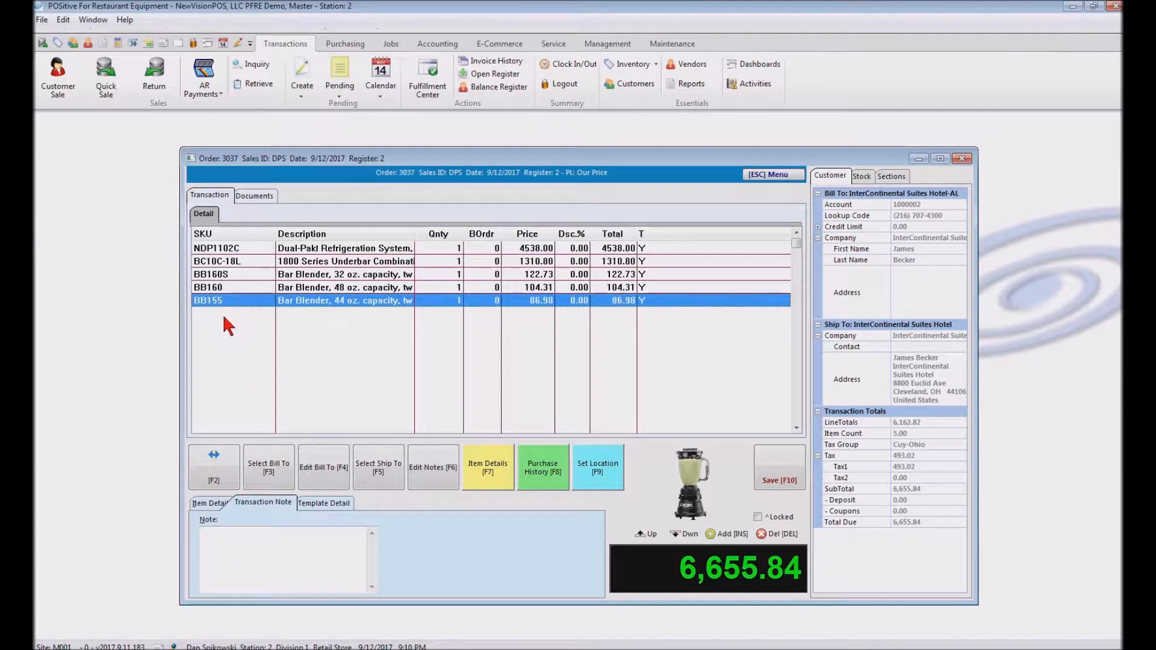
{"action": "left_click", "coordinate": [226, 318]}
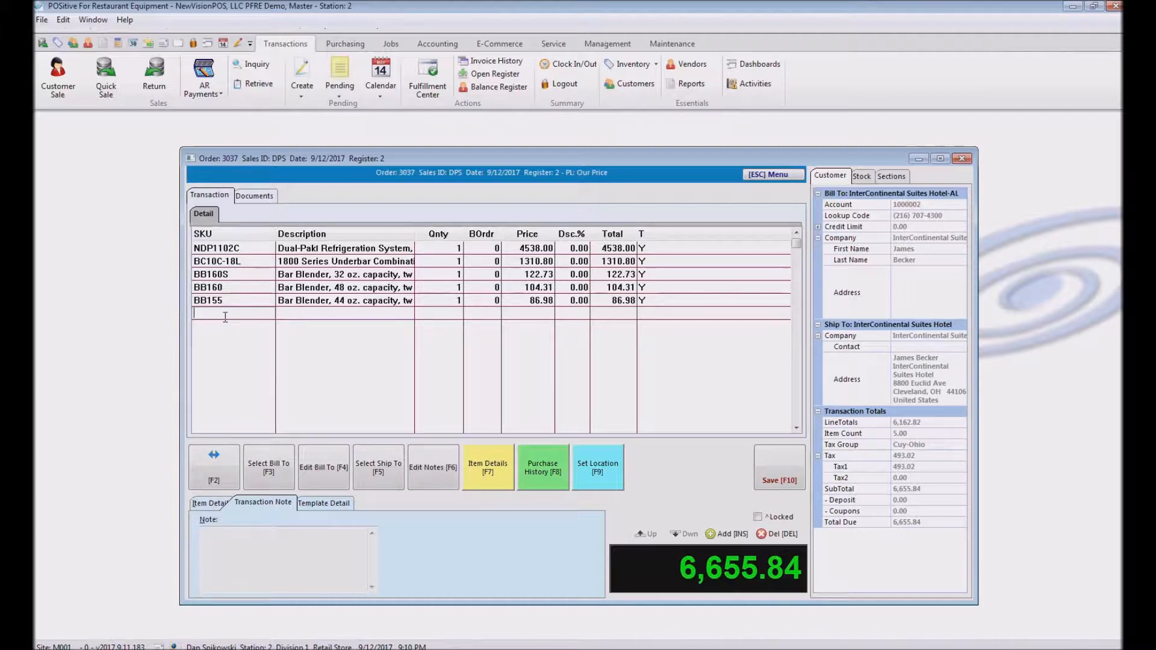
{"action": "key", "text": "Insert"}
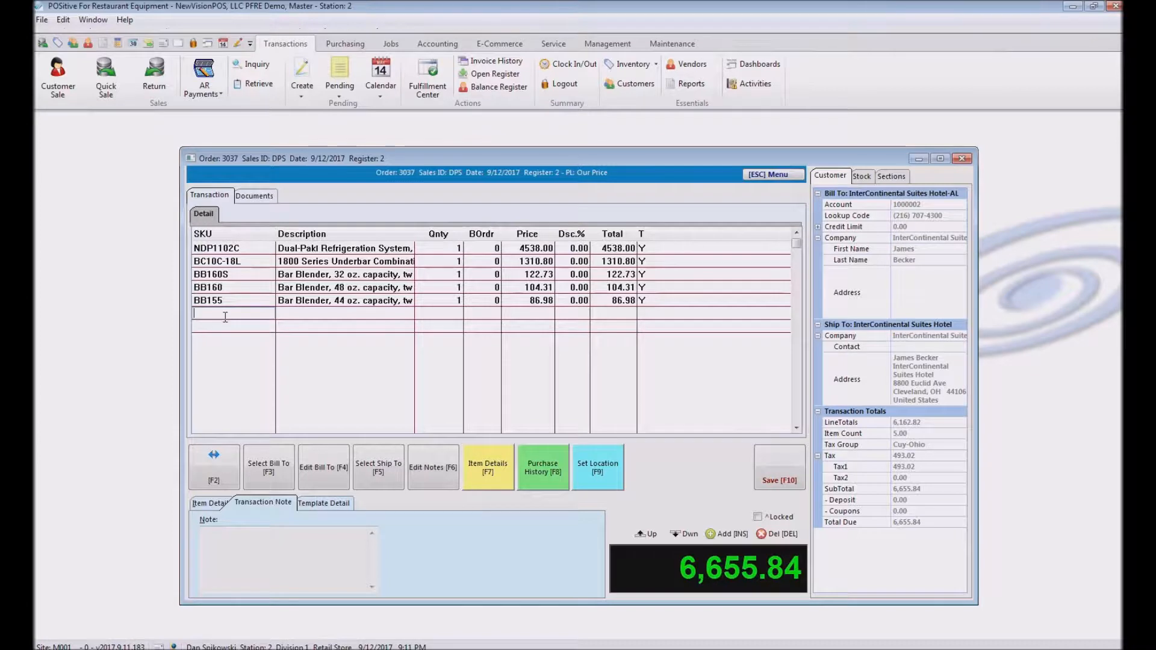
{"action": "key", "text": "F6"}
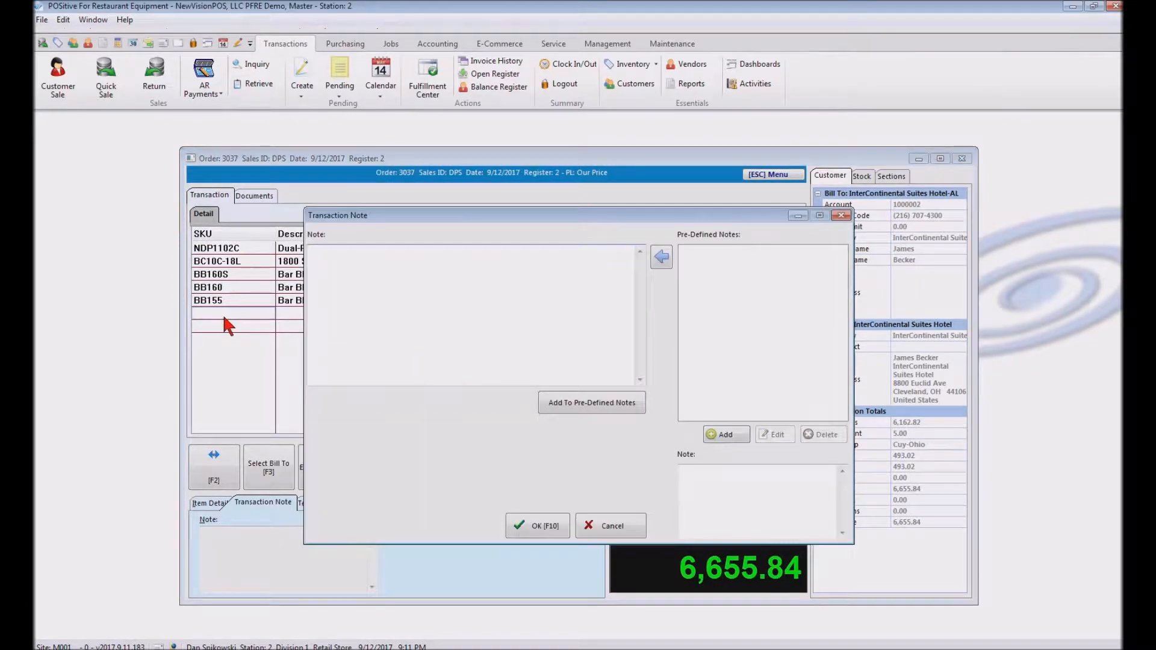
{"action": "type", "text": "This is a transaction note"}
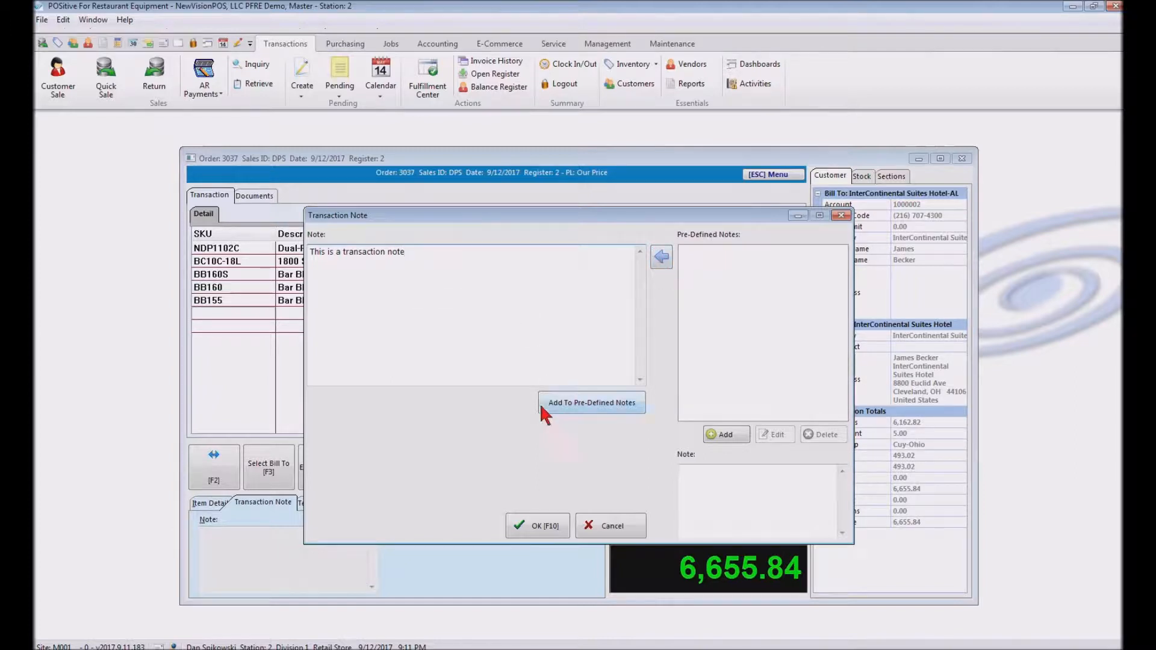
{"action": "left_click", "coordinate": [545, 529]}
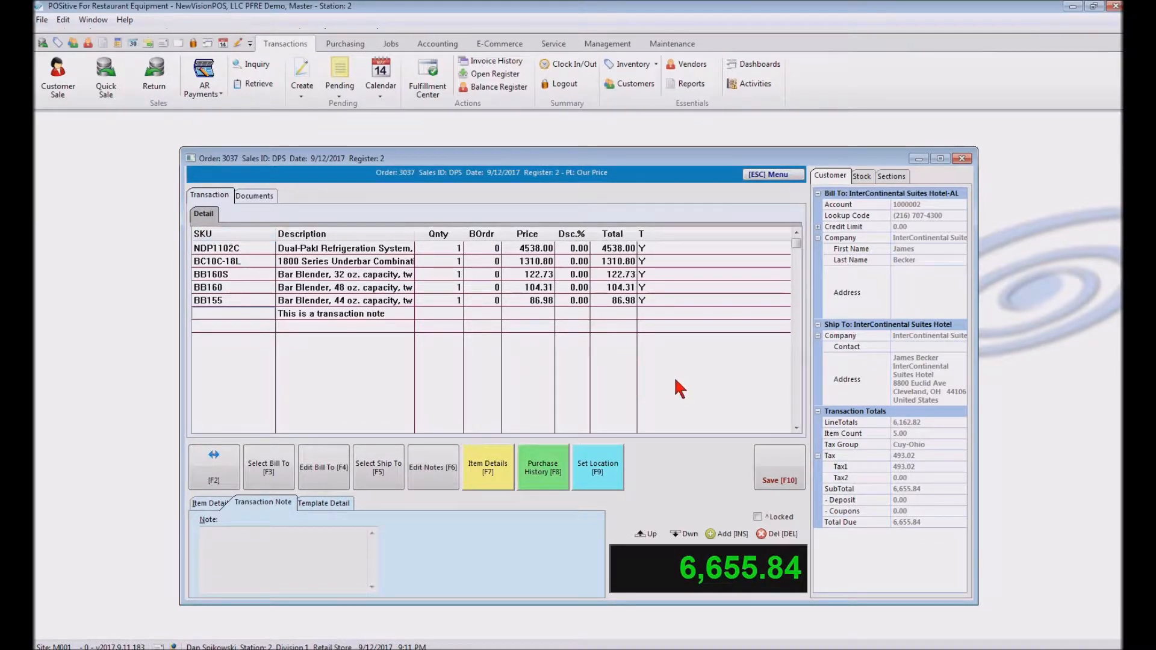
Save the order with its purchase order number and a due date of 9/15/2017.
{"action": "left_click", "coordinate": [780, 469]}
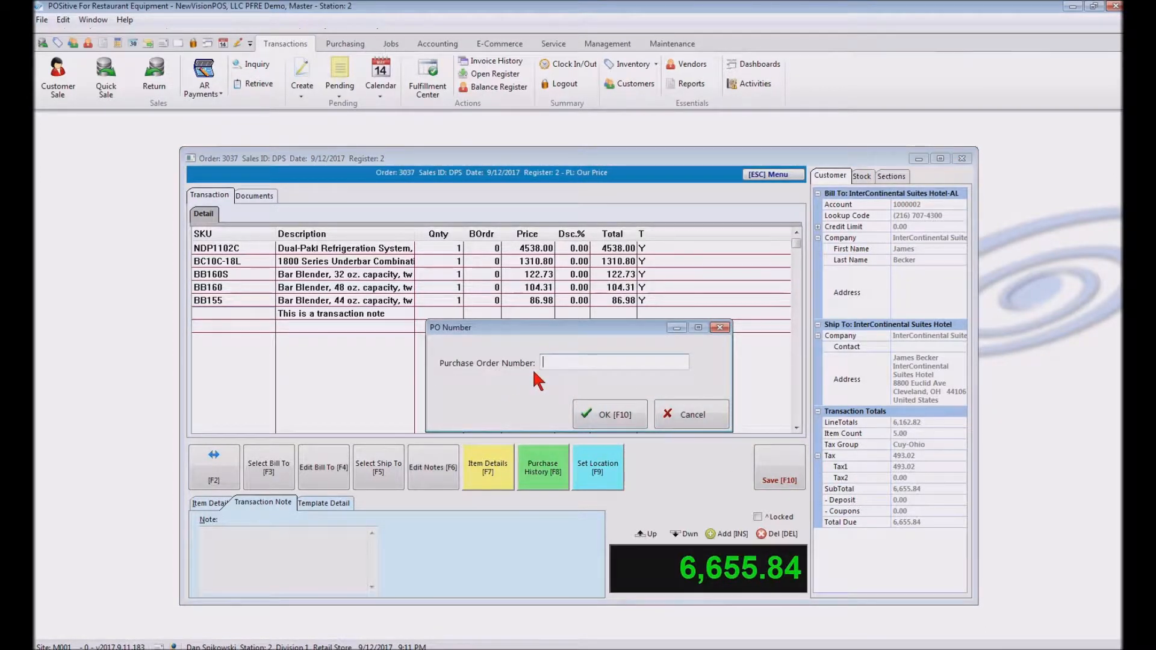
{"action": "type", "text": "8878"}
{"action": "left_click", "coordinate": [612, 414]}
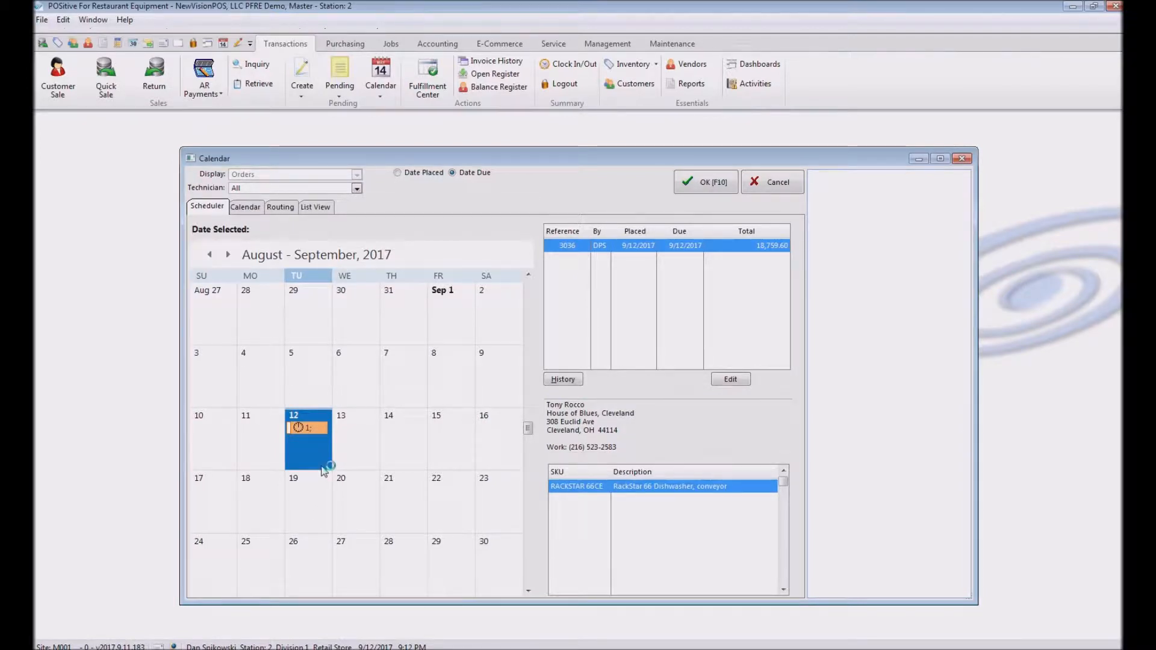
{"action": "left_click", "coordinate": [449, 433]}
{"action": "left_click", "coordinate": [707, 184]}
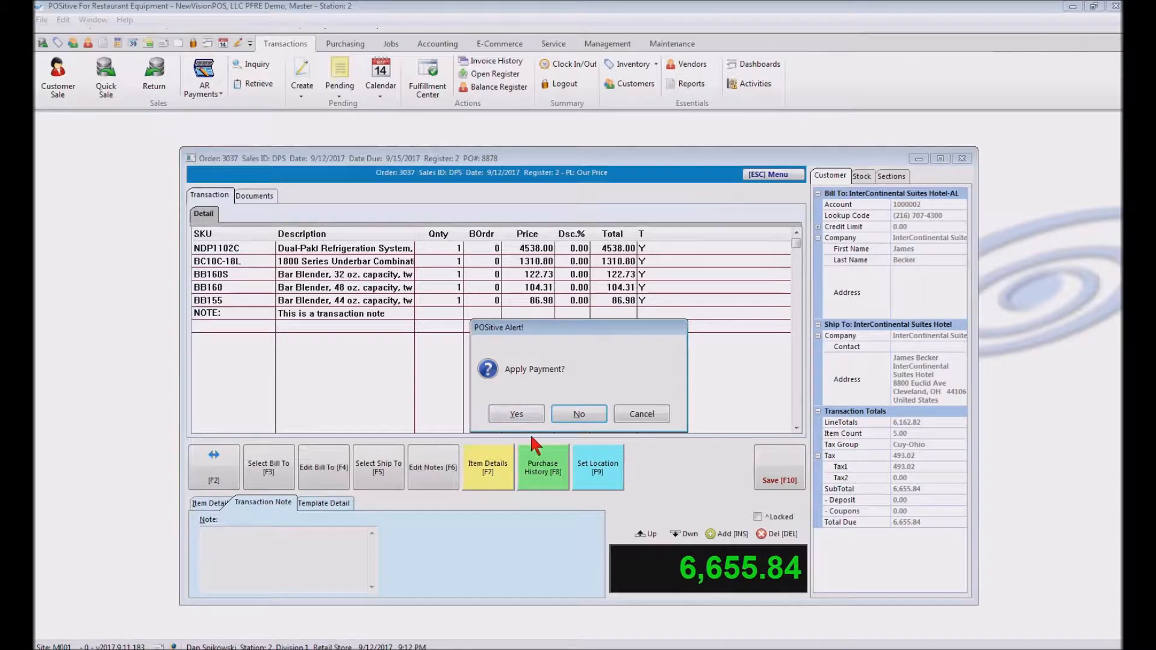
Apply a 2500 payment to the order by check, process it and enter the check number.
{"action": "left_click", "coordinate": [521, 414]}
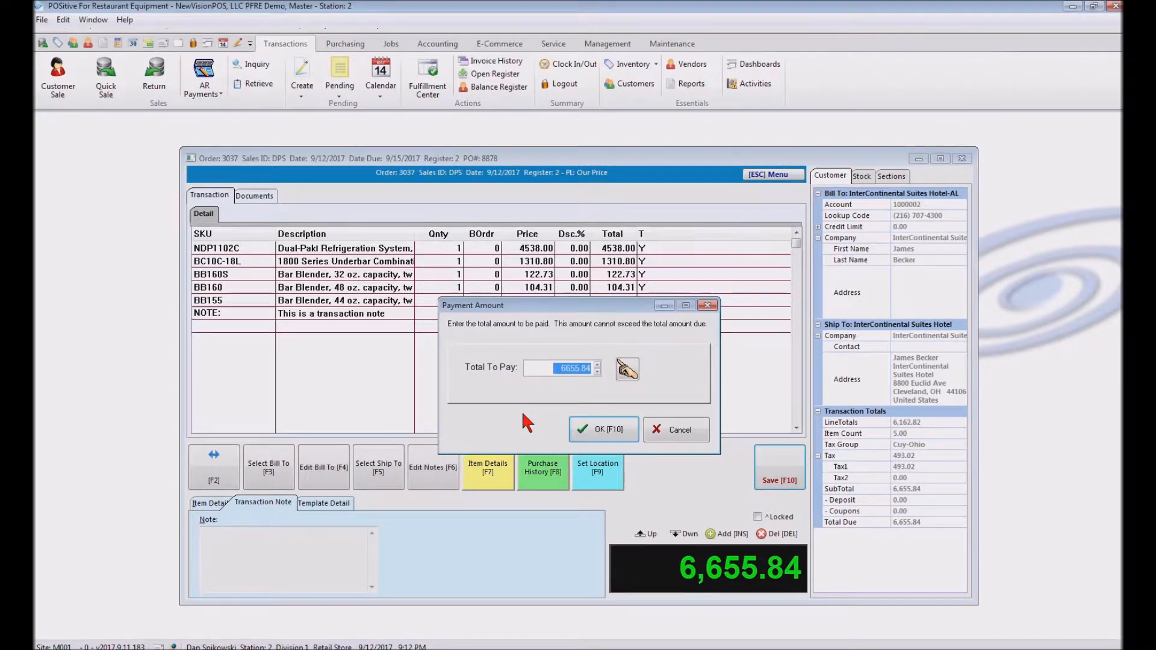
{"action": "type", "text": "2500"}
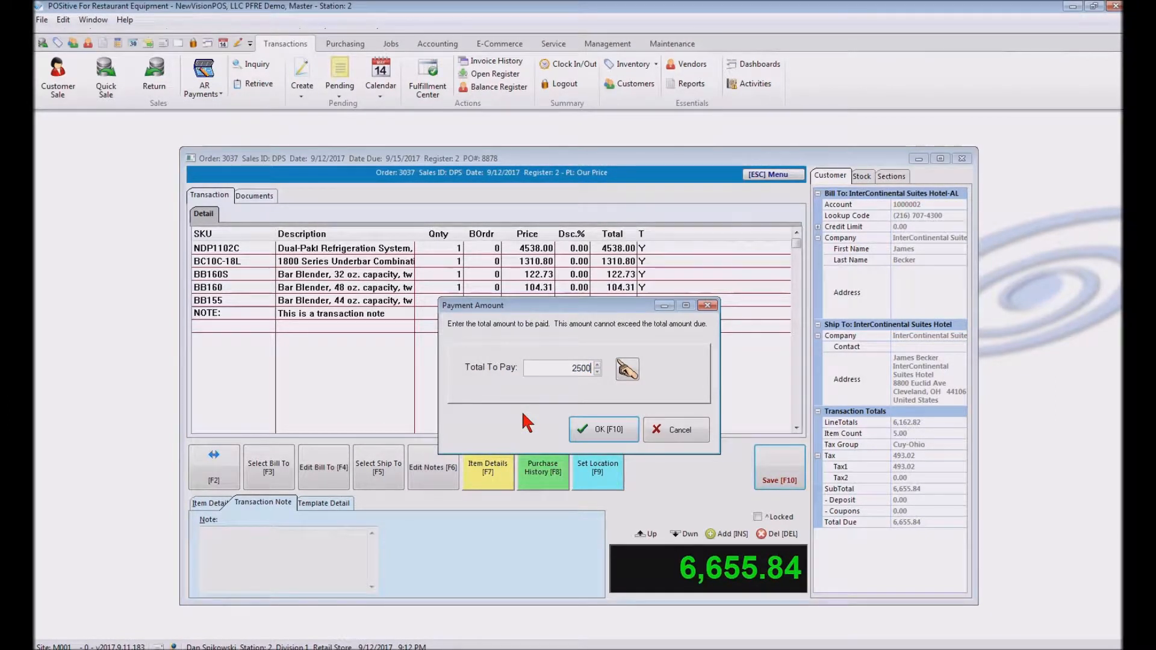
{"action": "left_click", "coordinate": [611, 429]}
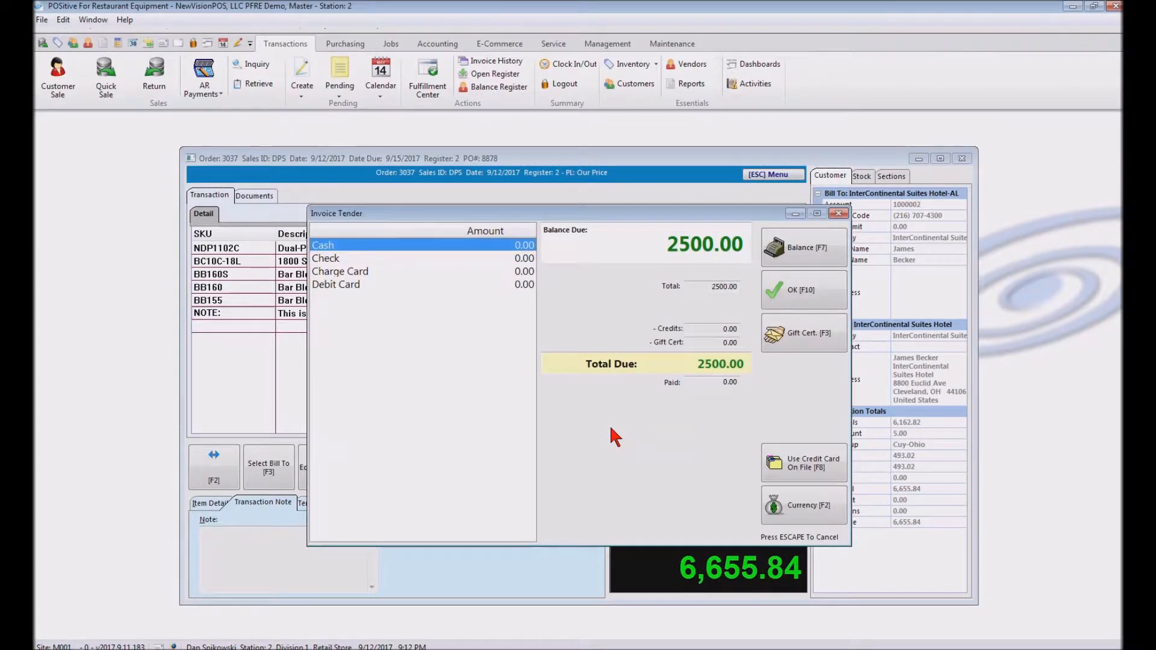
{"action": "left_click", "coordinate": [324, 259]}
{"action": "left_click", "coordinate": [821, 288]}
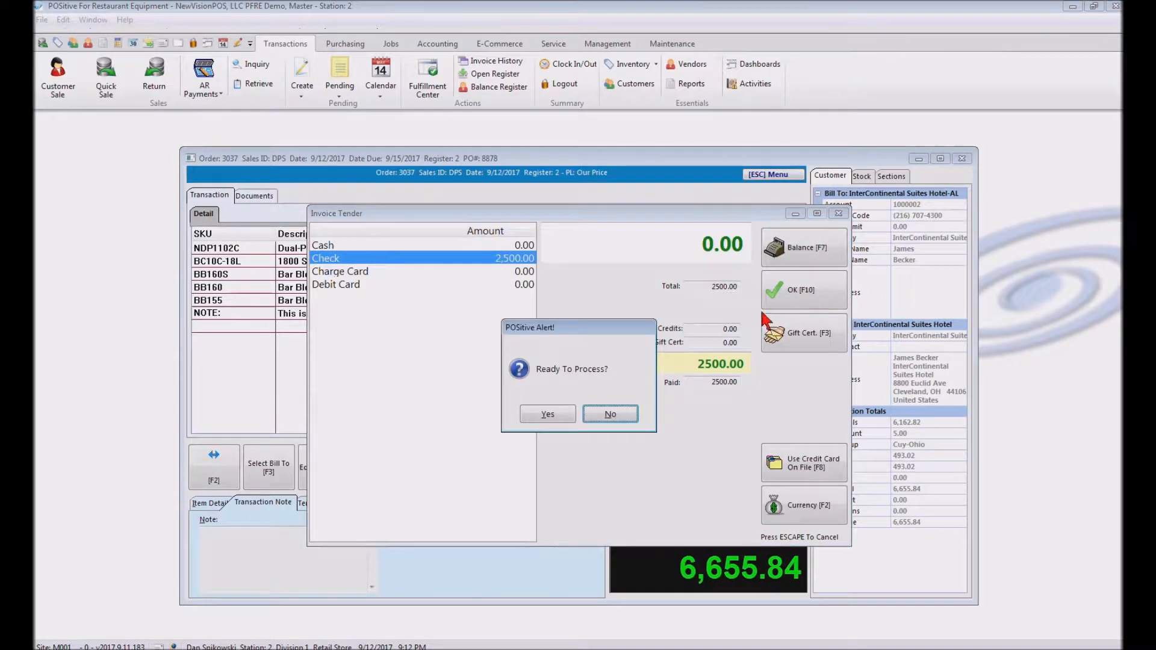
{"action": "left_click", "coordinate": [545, 413]}
{"action": "type", "text": "5547"}
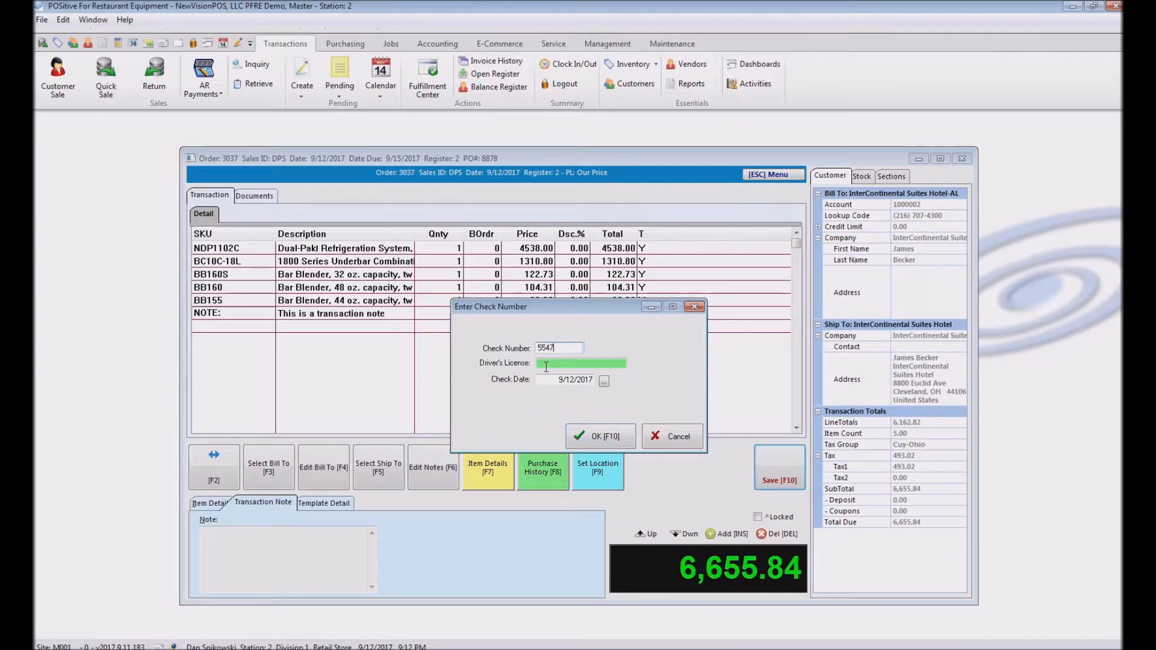
{"action": "left_click", "coordinate": [600, 438]}
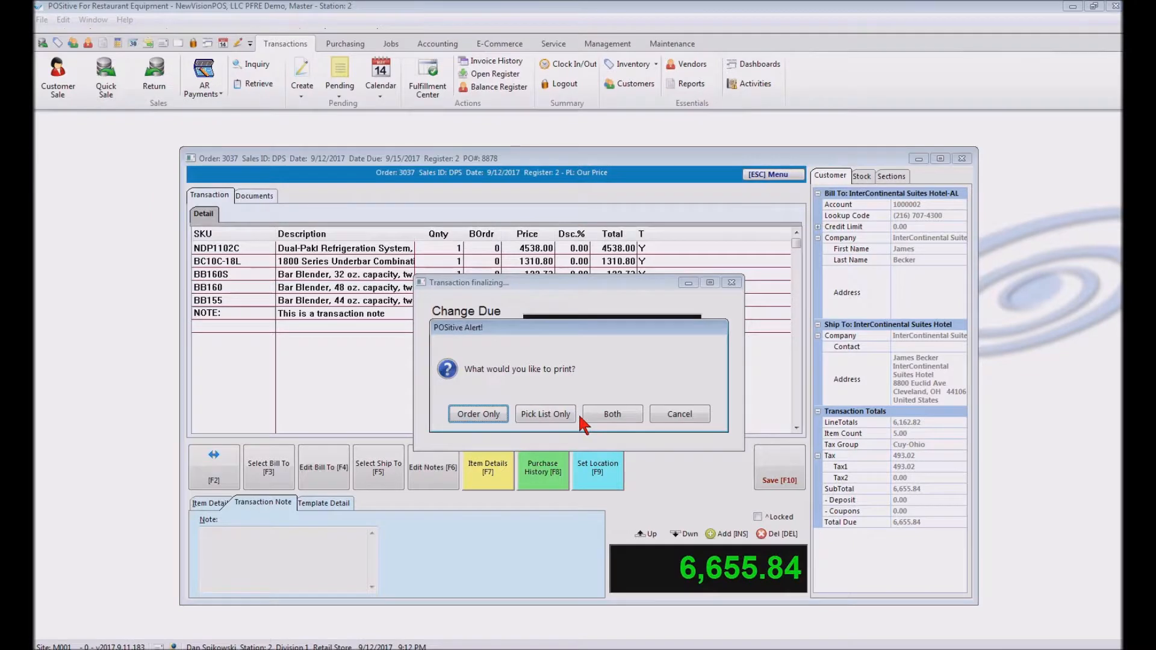
Choose to print both the order and the pick list, and preview the pick ticket.
{"action": "left_click", "coordinate": [617, 416]}
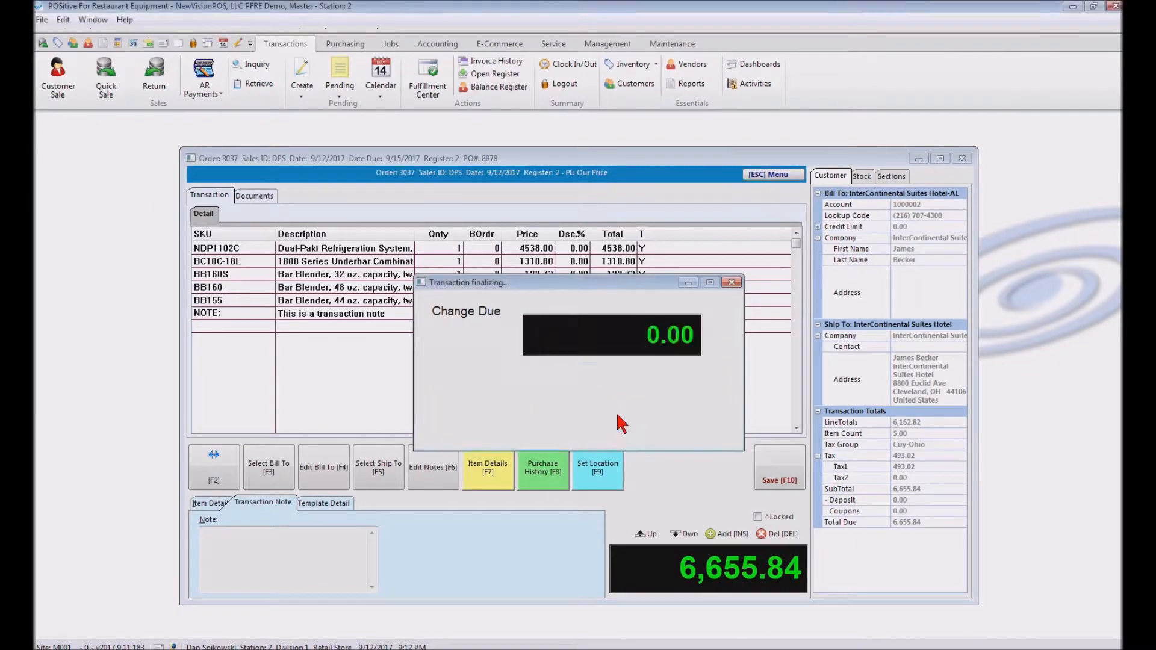
{"action": "left_click", "coordinate": [525, 431]}
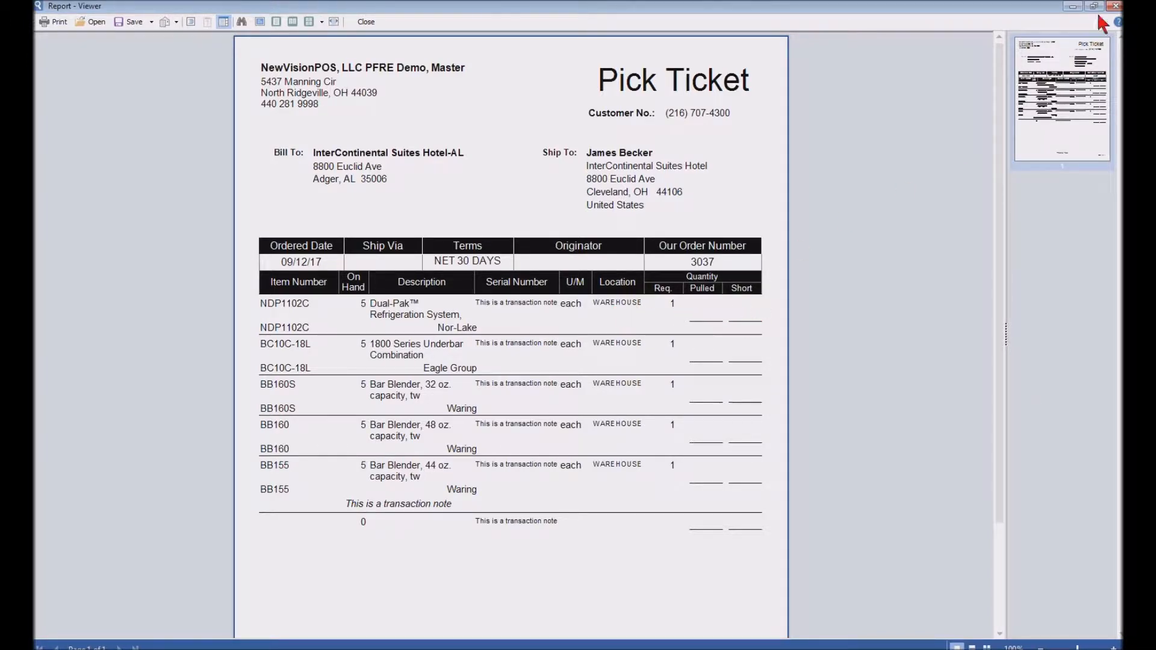
{"action": "left_click", "coordinate": [1115, 7]}
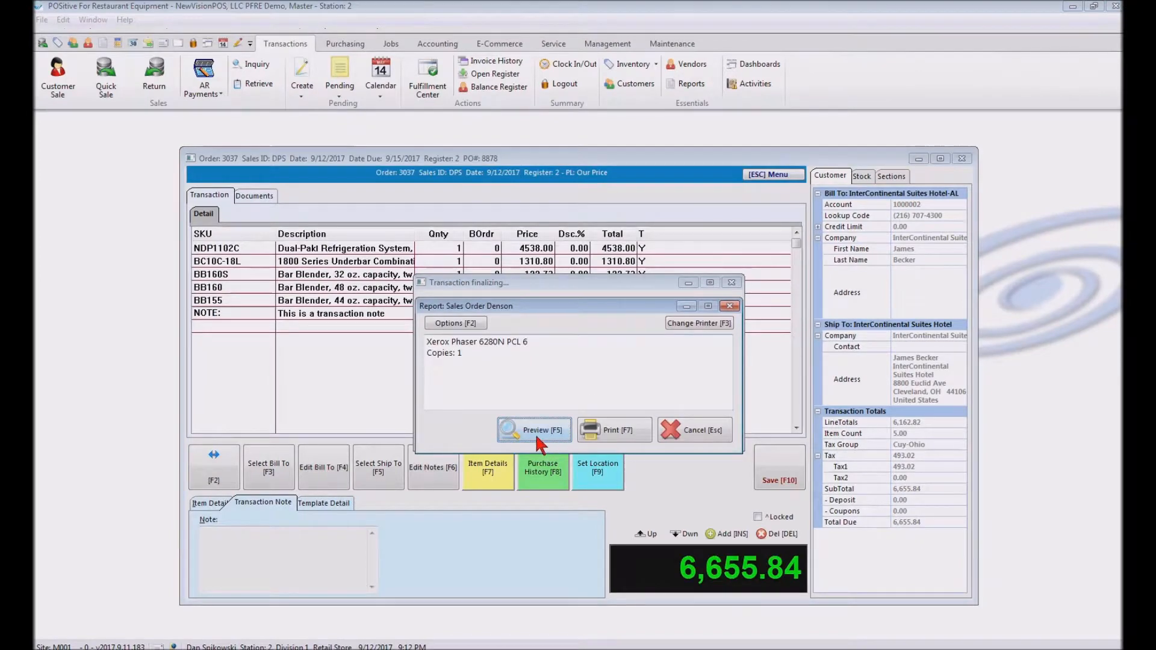
Preview the sales order with costs hidden, review it down to the payment details and totals, and close it.
{"action": "left_click", "coordinate": [535, 434]}
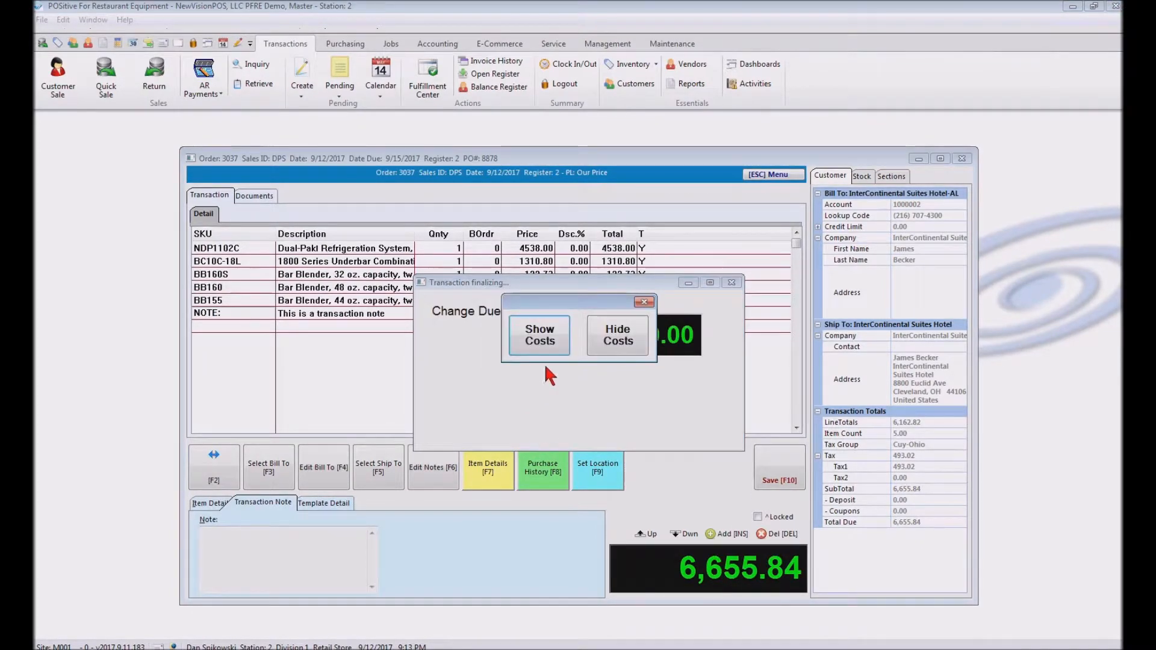
{"action": "left_click", "coordinate": [613, 339]}
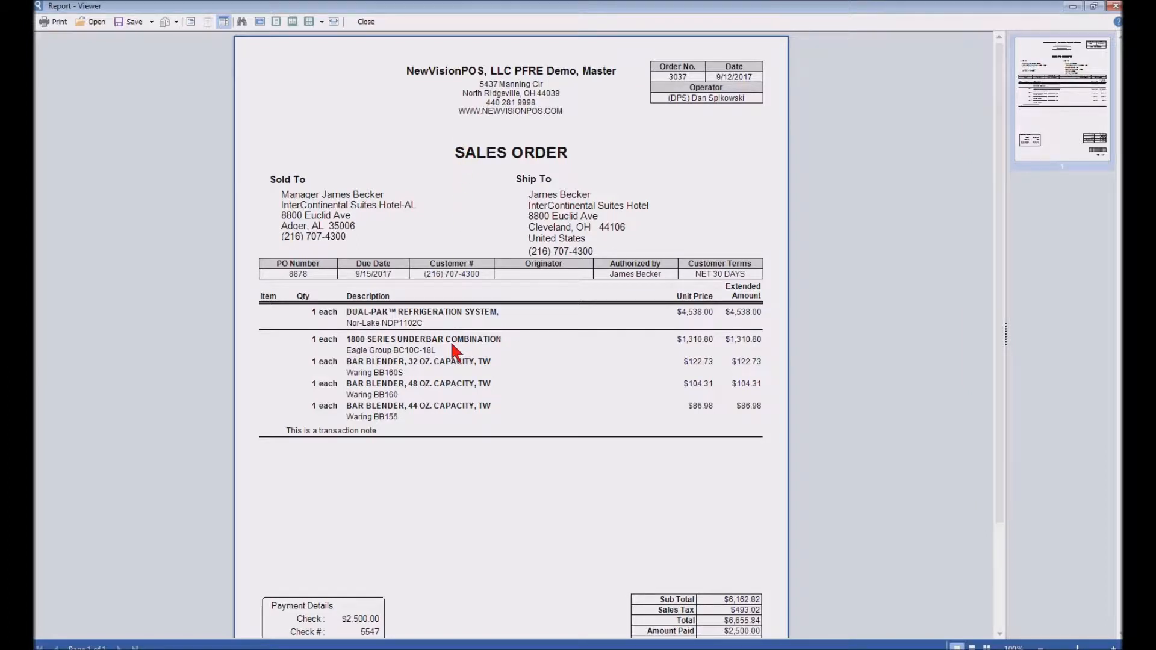
{"action": "scroll", "coordinate": [451, 349], "scroll_direction": "down", "scroll_amount": 2}
{"action": "scroll", "coordinate": [452, 348], "scroll_direction": "down", "scroll_amount": 2}
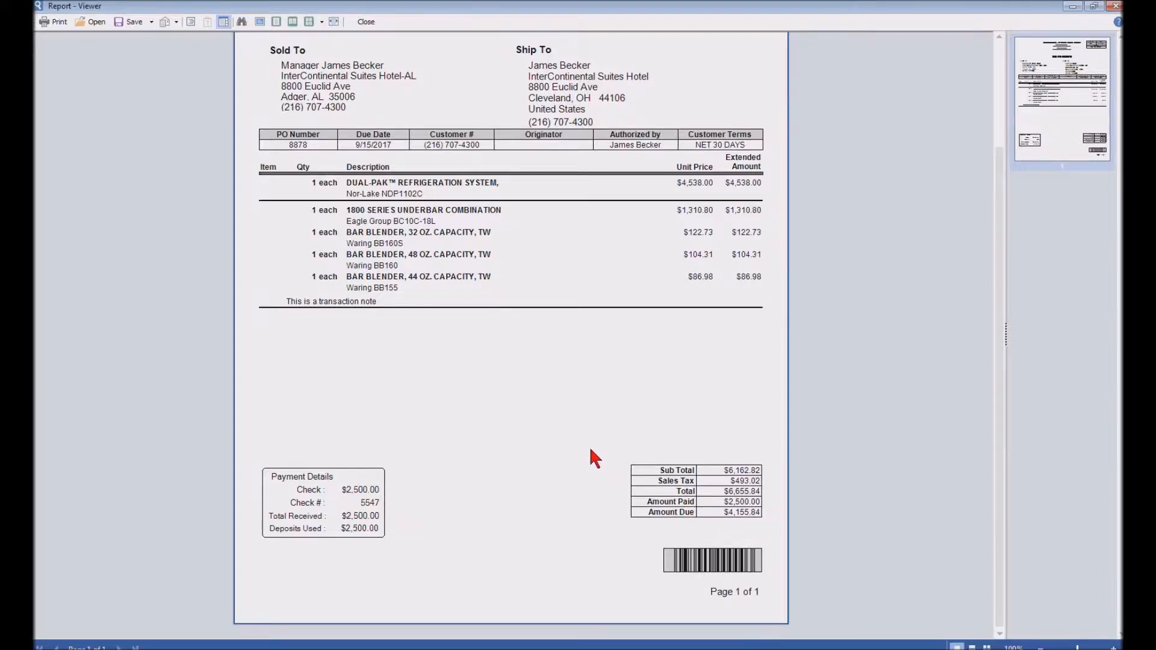
{"action": "scroll", "coordinate": [590, 451], "scroll_direction": "up", "scroll_amount": 3}
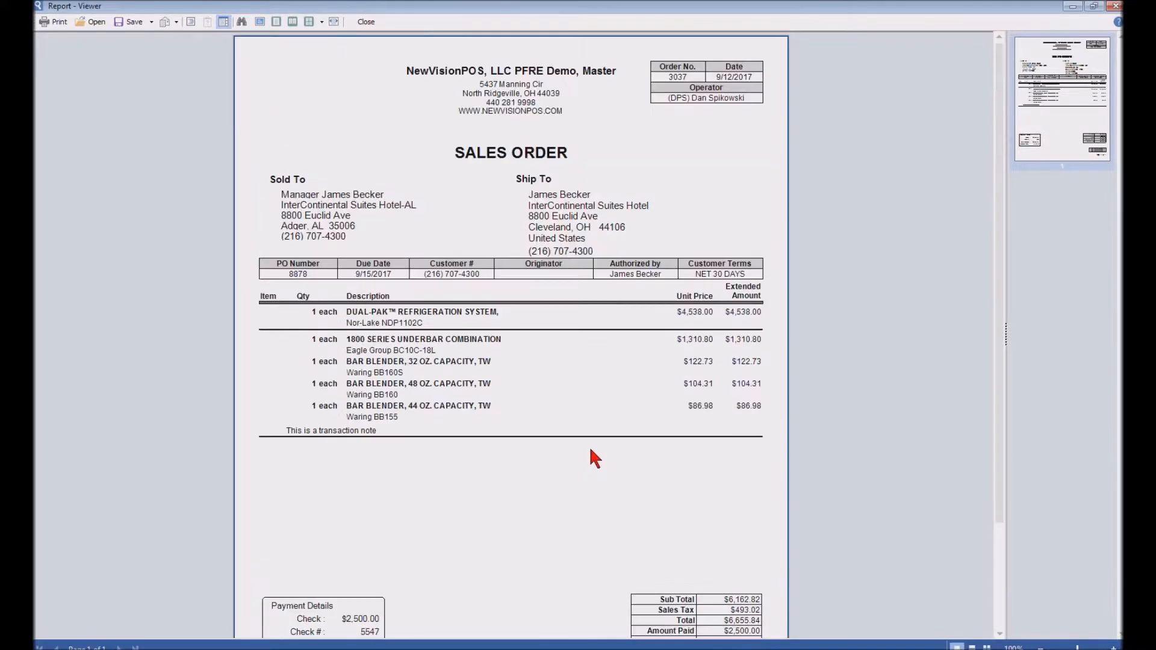
{"action": "left_click", "coordinate": [1115, 7]}
{"action": "left_click", "coordinate": [718, 425]}
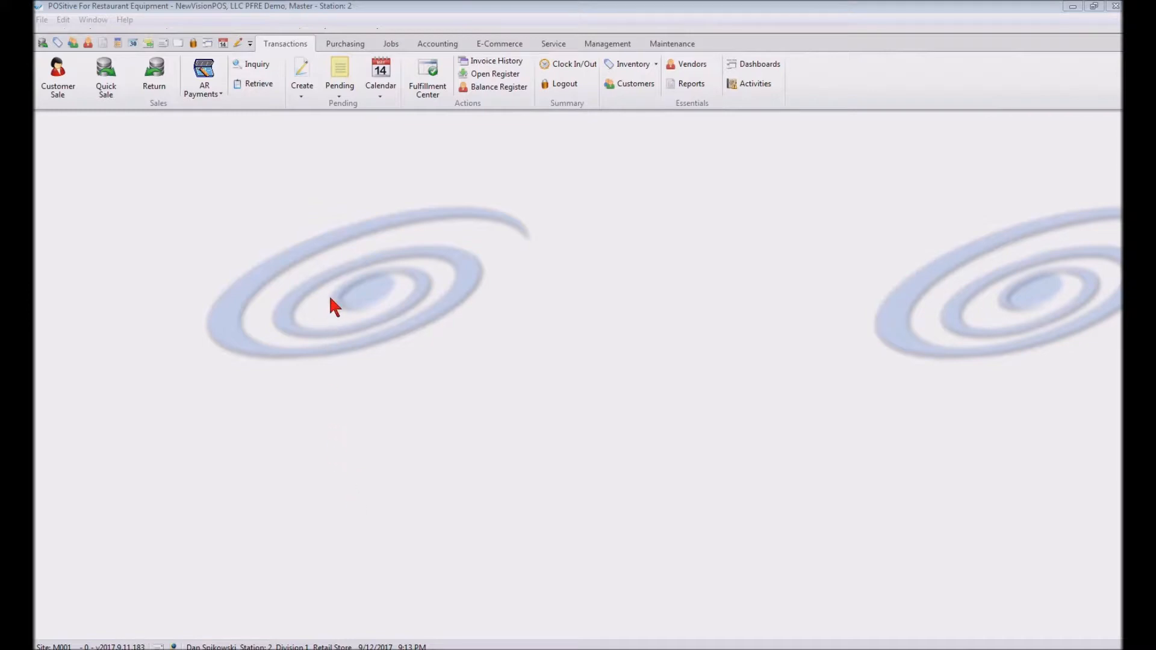
Convert the pending InterContinental Suites Hotel-AL sales order to a PO, placing all items on it without drop-shipping.
{"action": "left_click", "coordinate": [338, 71]}
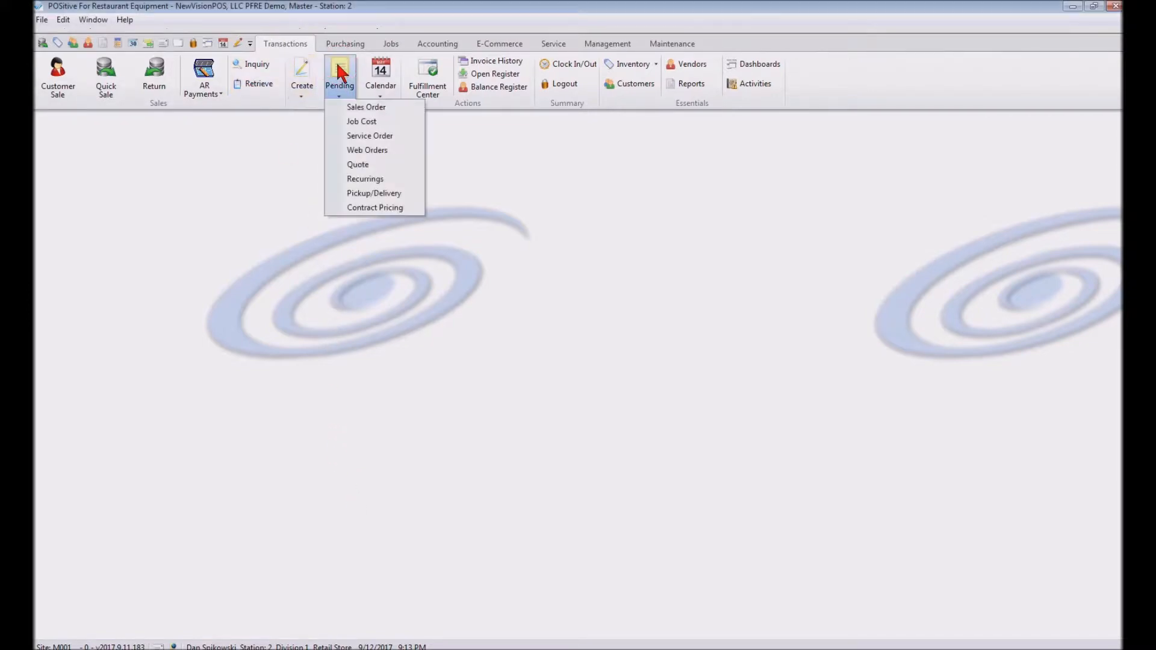
{"action": "left_click", "coordinate": [373, 106]}
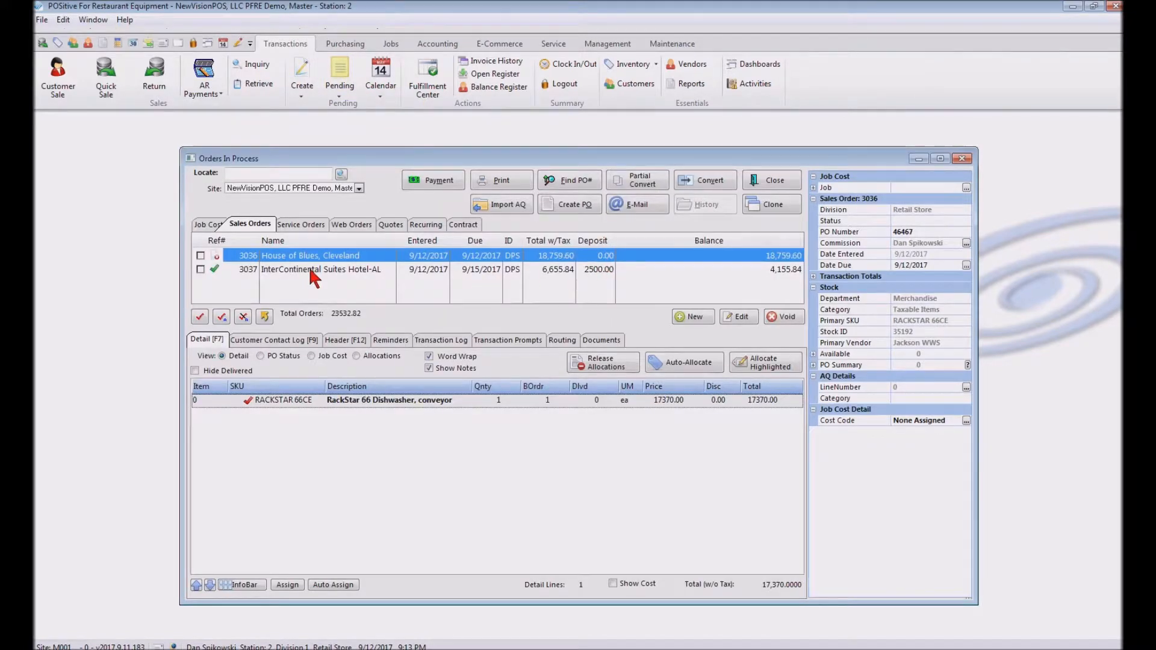
{"action": "left_click", "coordinate": [308, 268]}
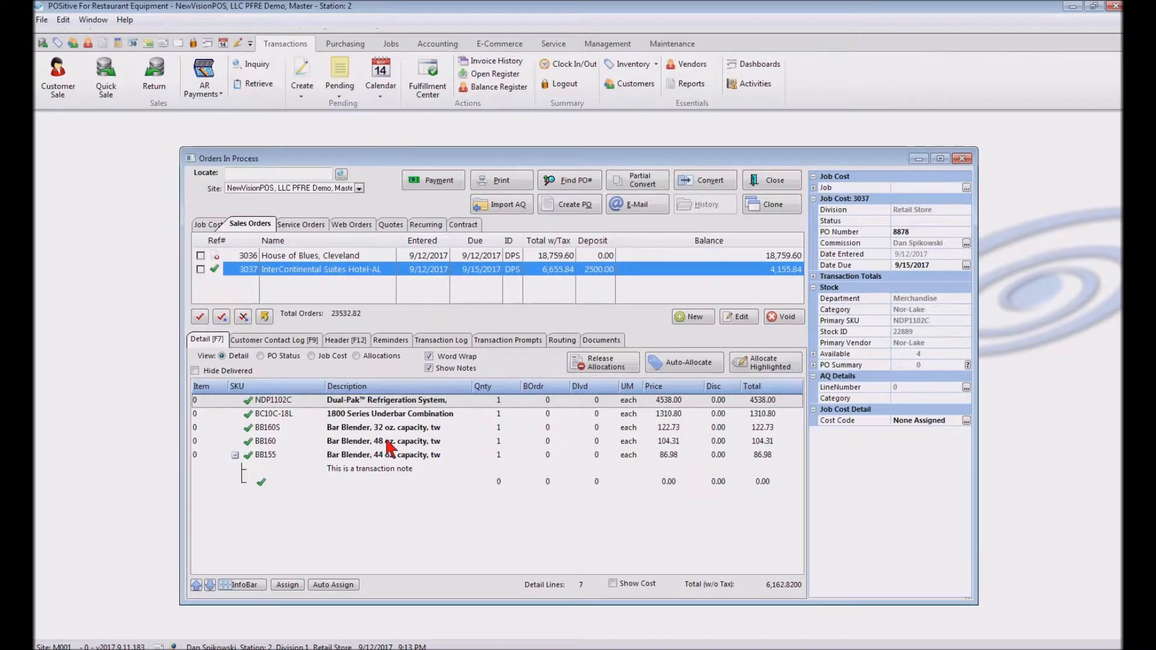
{"action": "left_click", "coordinate": [573, 206]}
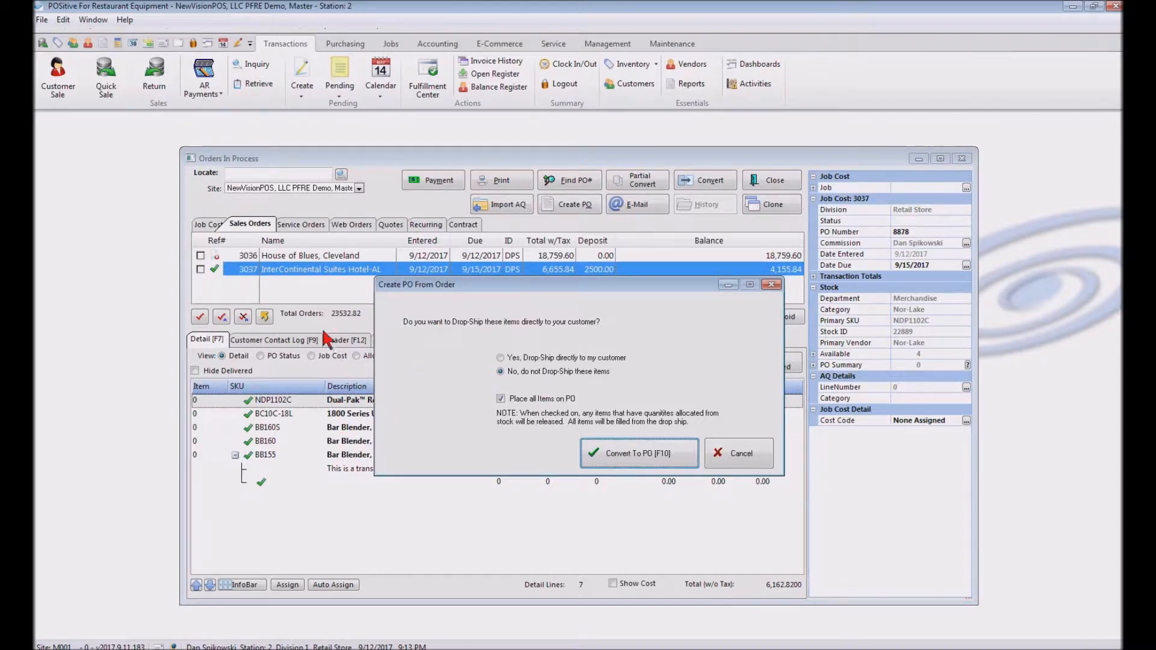
{"action": "left_click", "coordinate": [654, 456]}
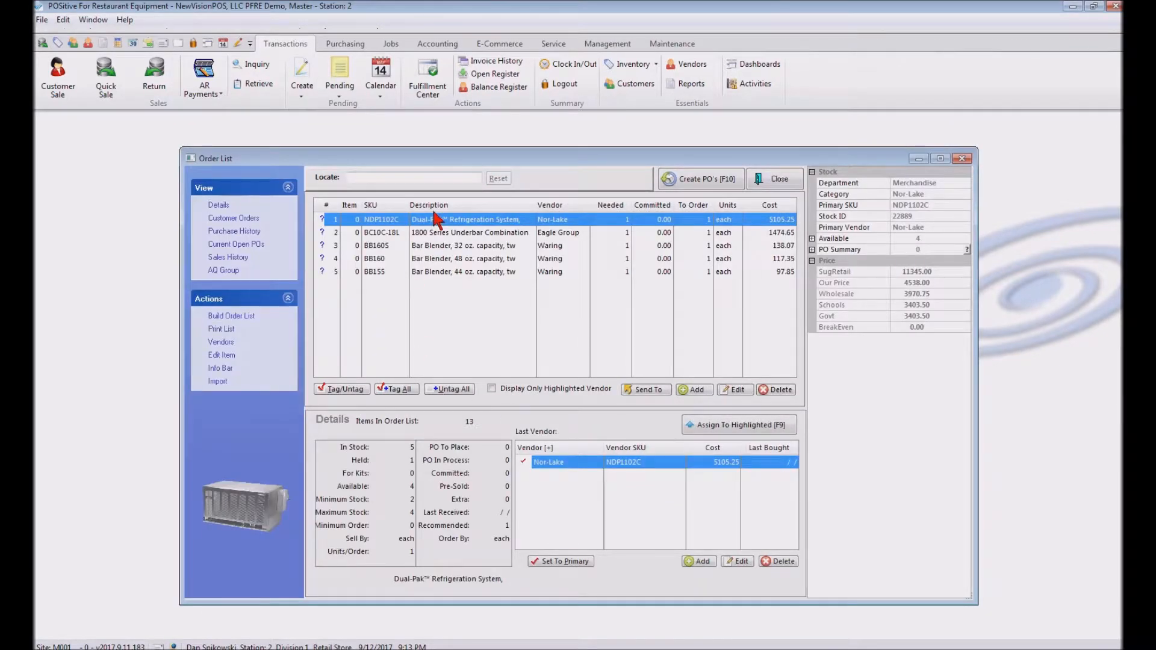
Check the items in the order list, tag them all and create the vendors' purchase orders.
{"action": "left_click", "coordinate": [432, 233]}
{"action": "left_click", "coordinate": [434, 246]}
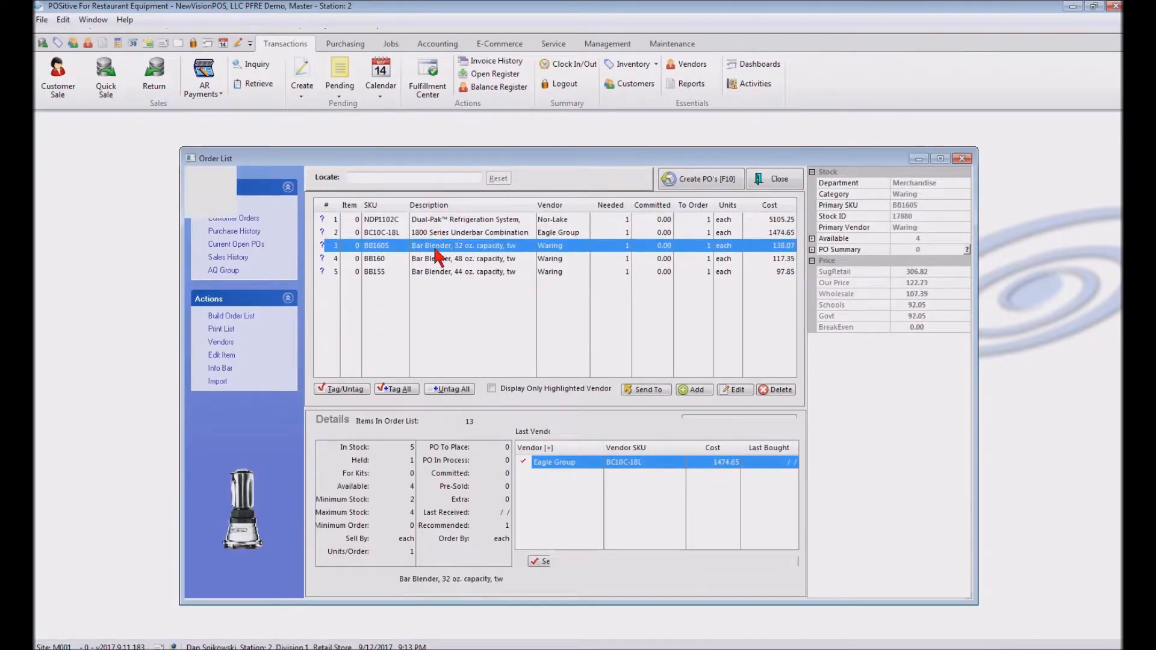
{"action": "left_click", "coordinate": [437, 259]}
{"action": "left_click", "coordinate": [443, 272]}
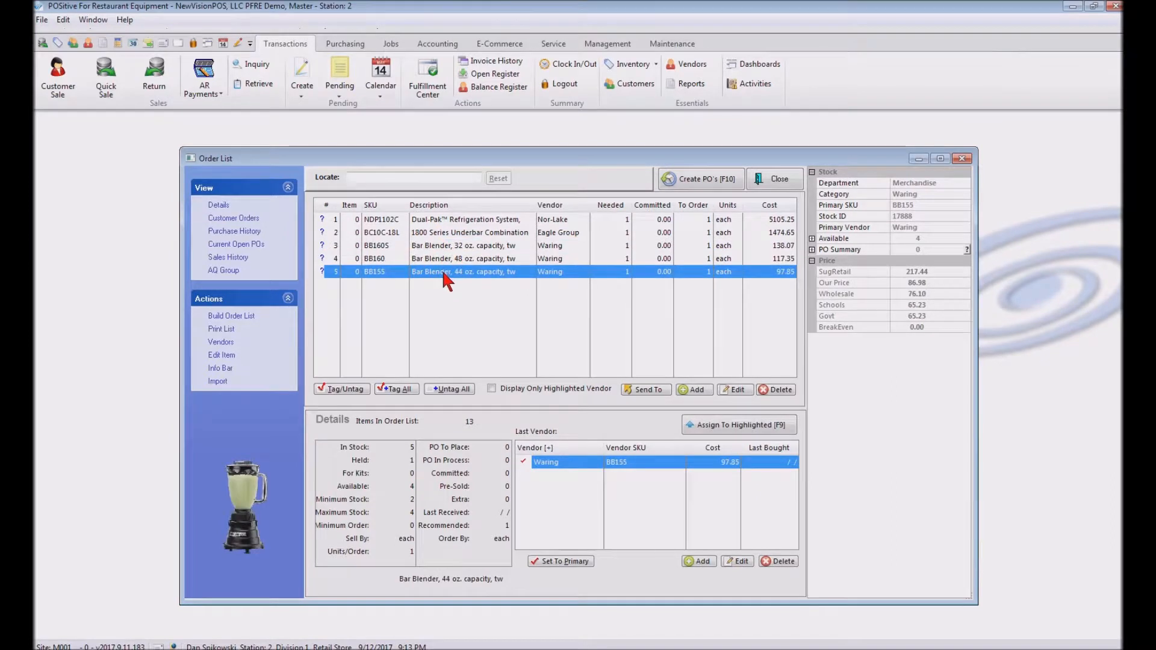
{"action": "left_click", "coordinate": [398, 390]}
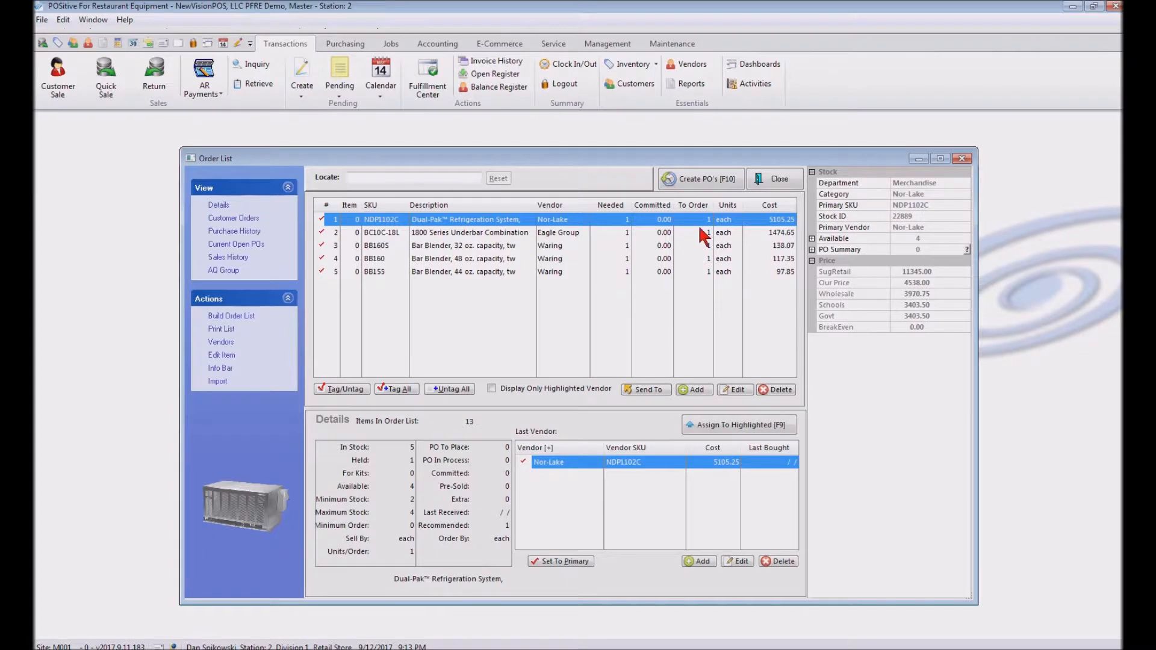
{"action": "left_click", "coordinate": [706, 184]}
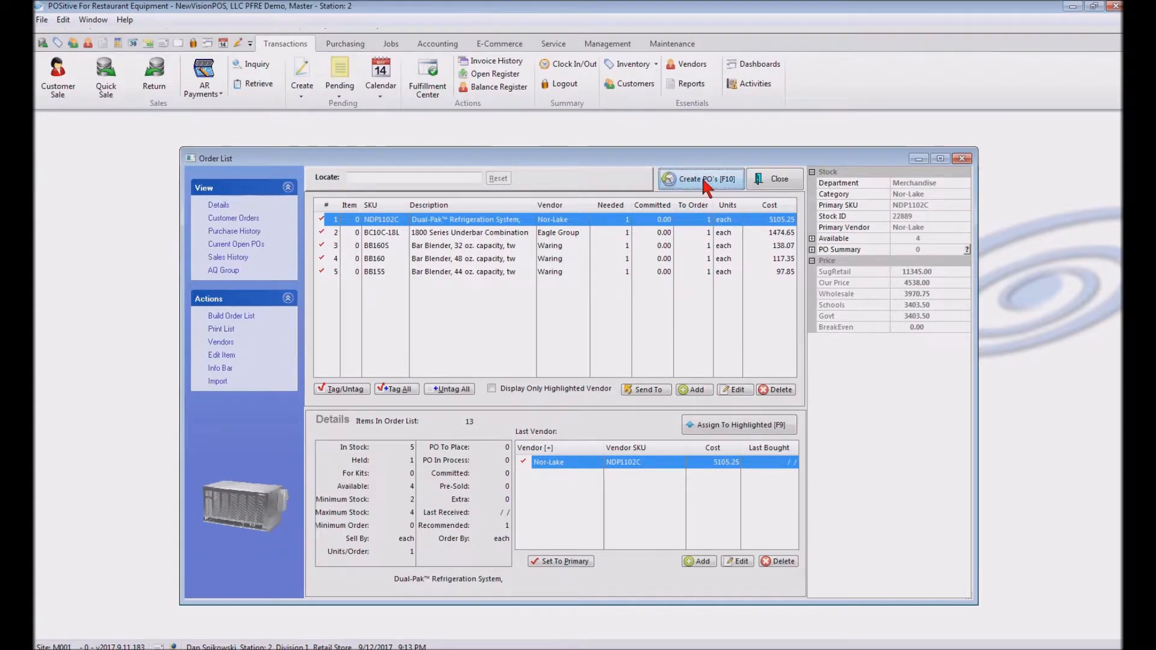
{"action": "left_click", "coordinate": [545, 415]}
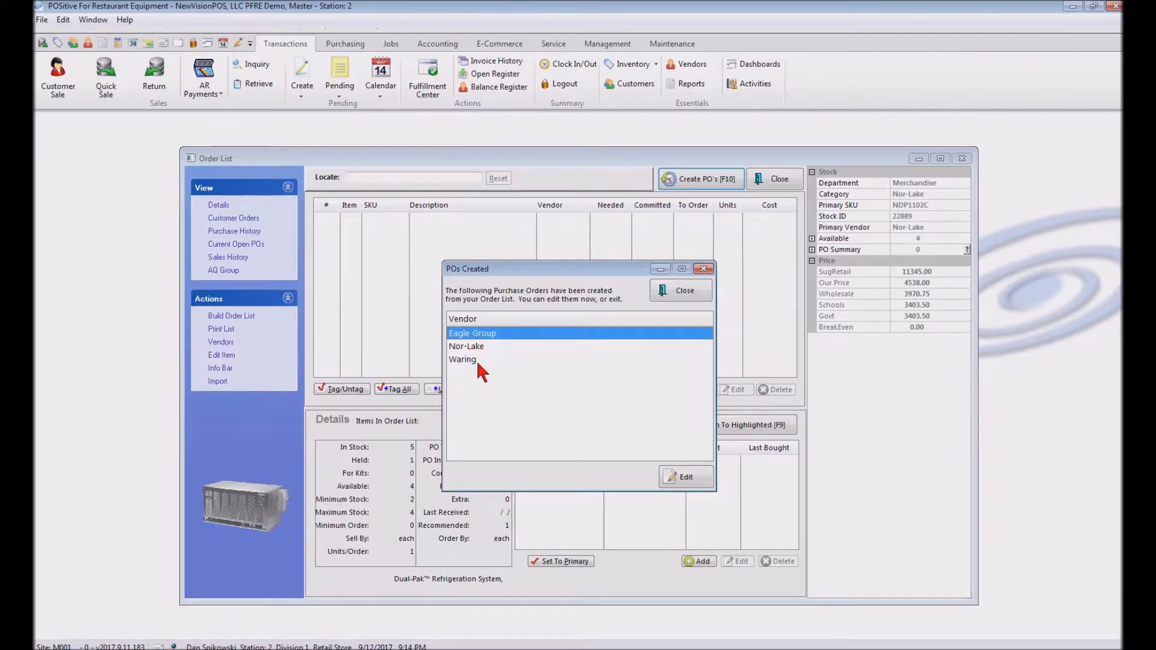
Close the created-PO and order lists, and review the items on the new vendor POs in the Purchase Order Center.
{"action": "left_click", "coordinate": [678, 291]}
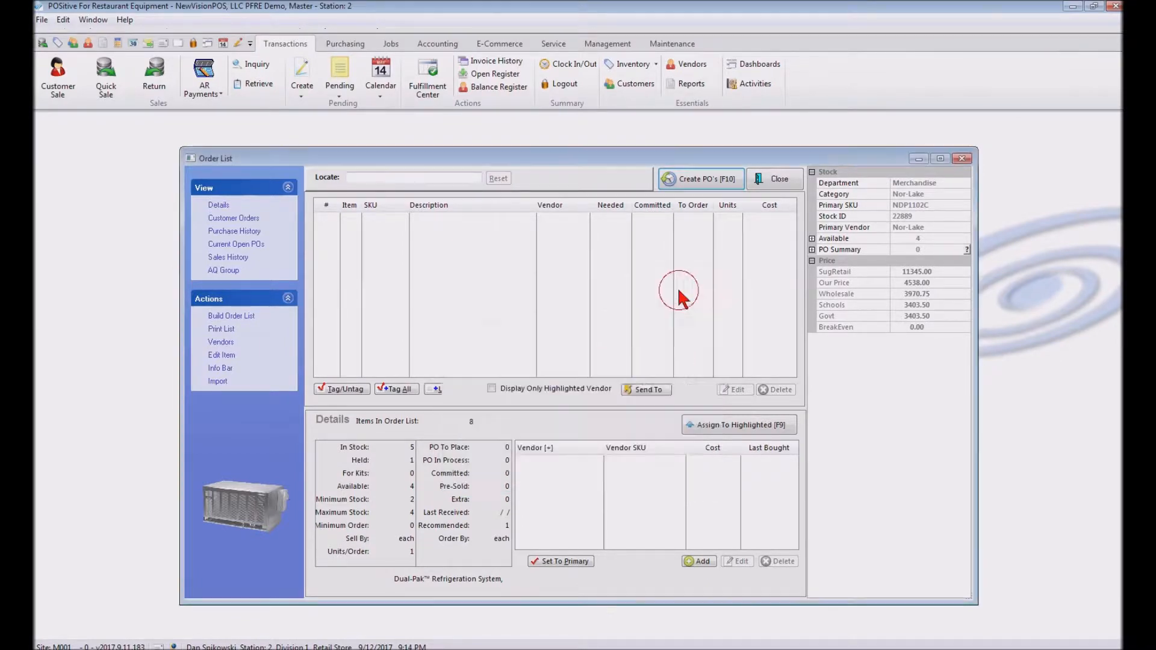
{"action": "left_click", "coordinate": [773, 181]}
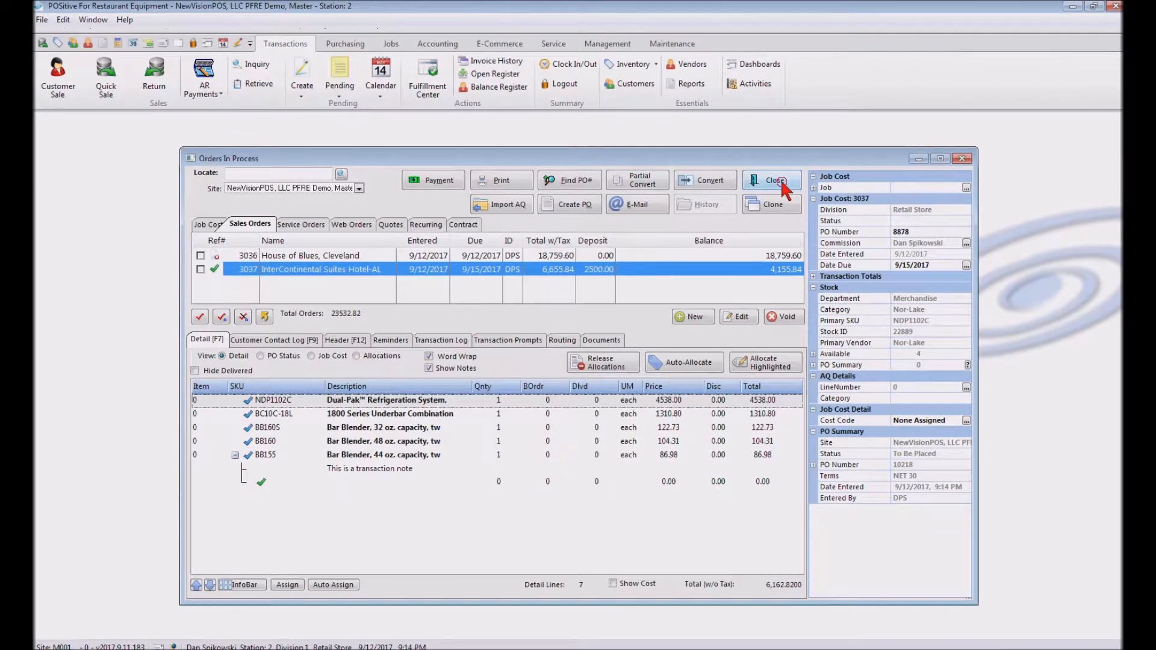
{"action": "left_click", "coordinate": [340, 42]}
{"action": "left_click", "coordinate": [110, 76]}
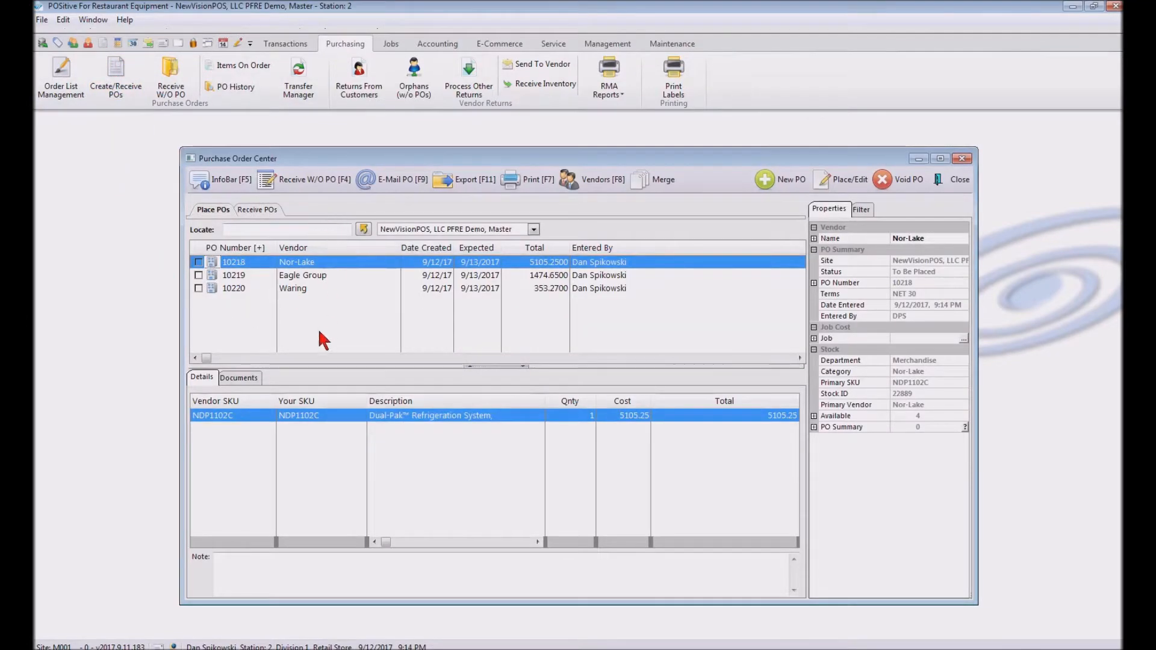
{"action": "left_click", "coordinate": [295, 275]}
{"action": "left_click", "coordinate": [293, 288]}
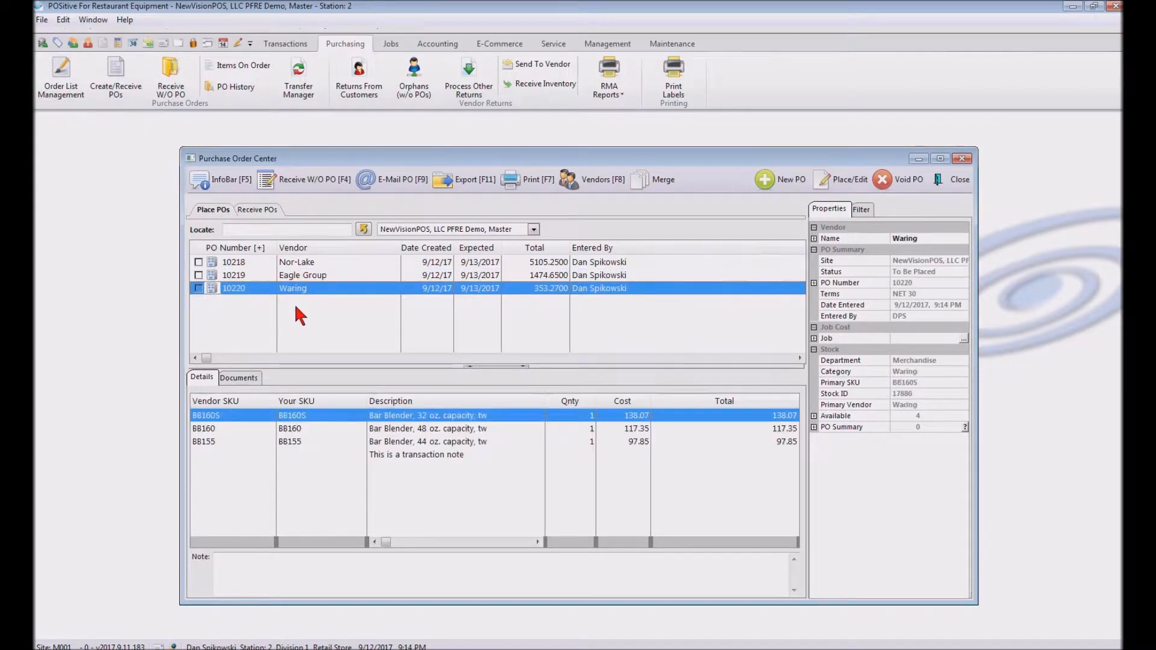
Place the Nor-Lake purchase order, continuing without printing or e-mailing it.
{"action": "left_click", "coordinate": [306, 262]}
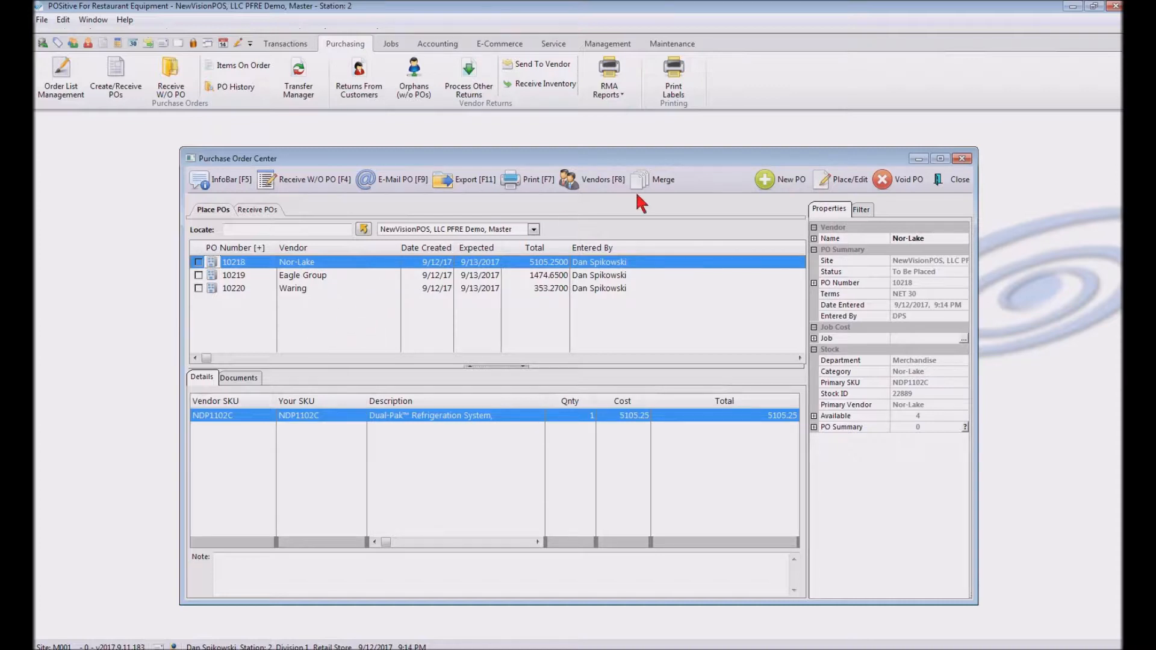
{"action": "left_click", "coordinate": [858, 179]}
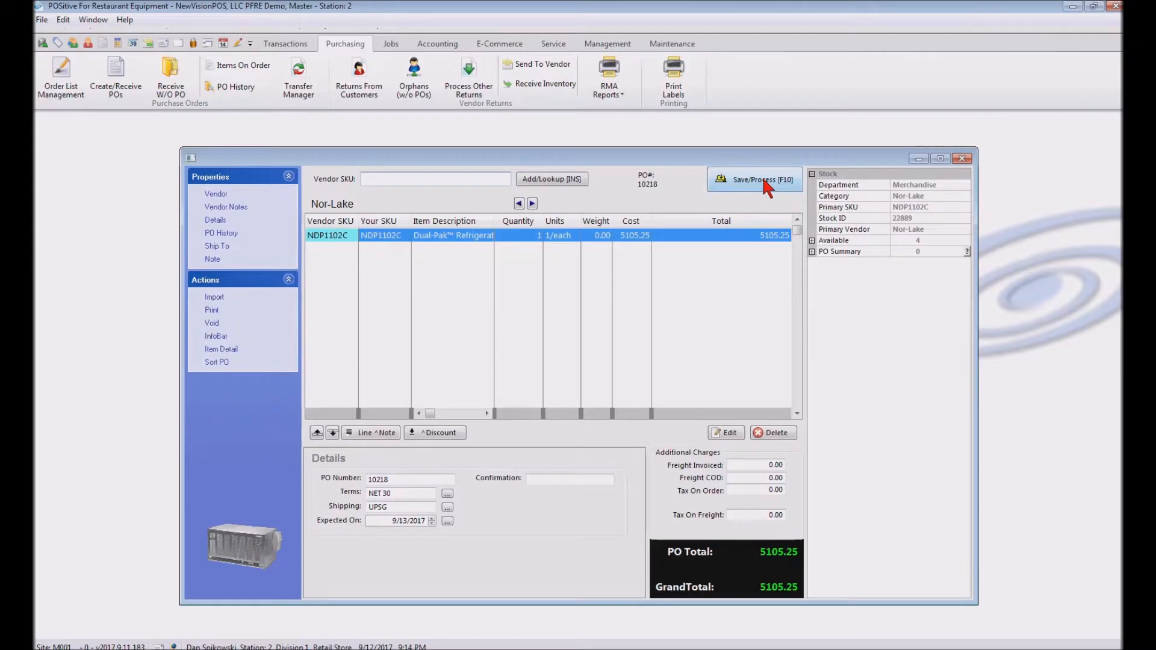
{"action": "left_click", "coordinate": [757, 180]}
{"action": "left_click", "coordinate": [576, 412]}
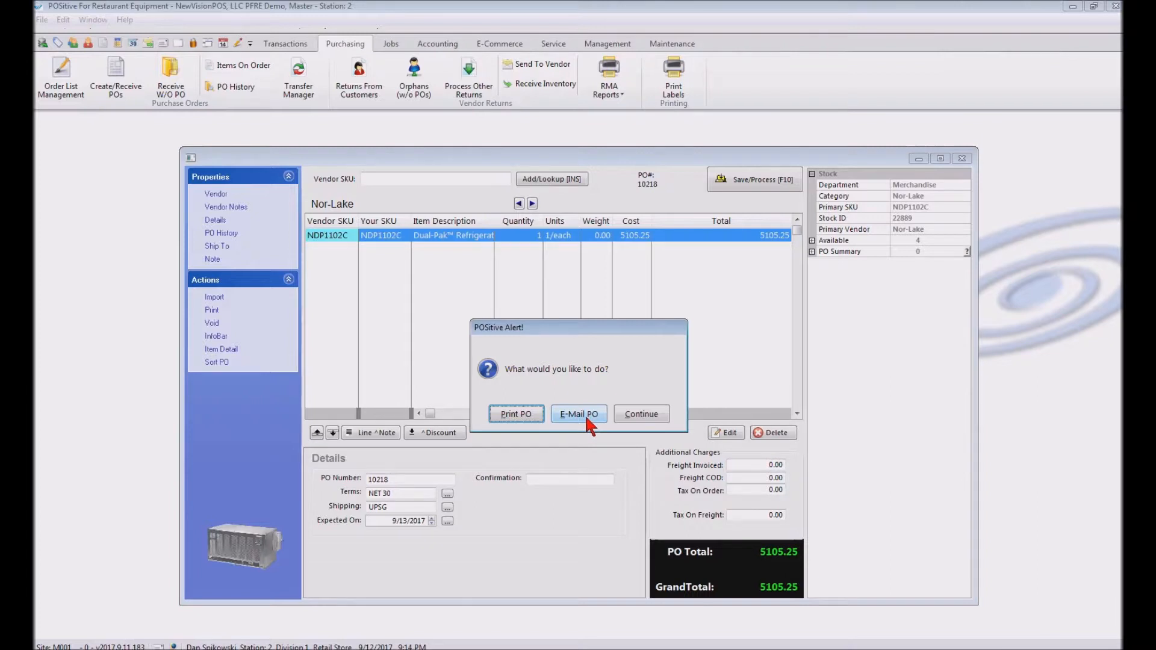
{"action": "left_click", "coordinate": [641, 414]}
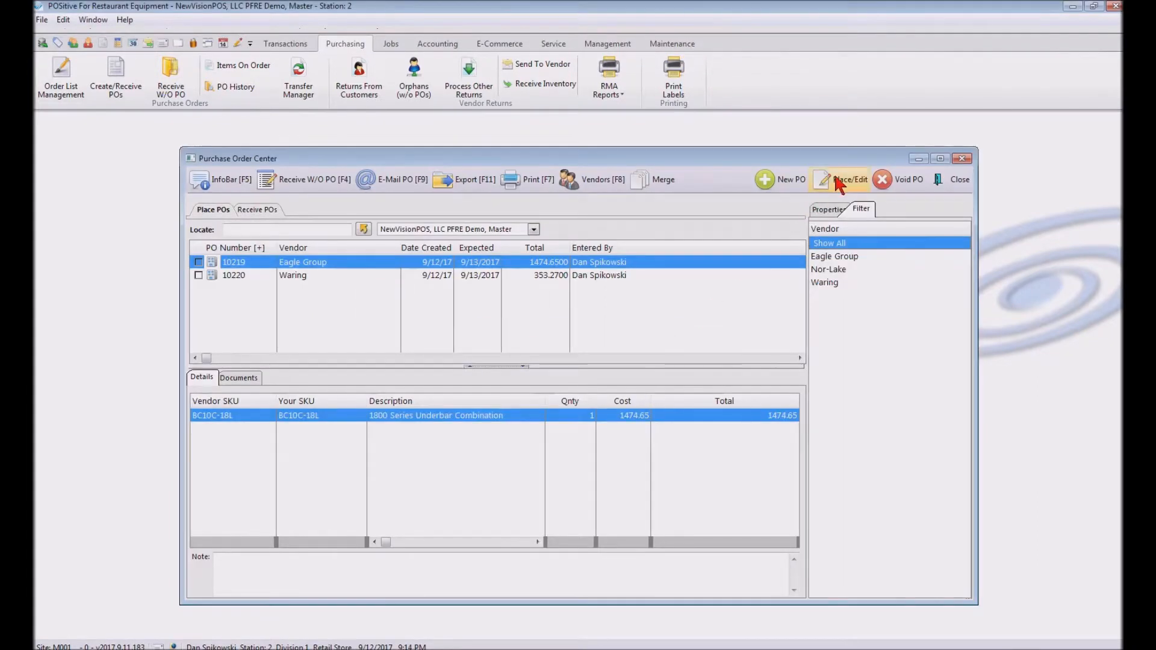
Place the Eagle Group purchase order, continuing without printing or e-mailing it.
{"action": "left_click", "coordinate": [836, 191]}
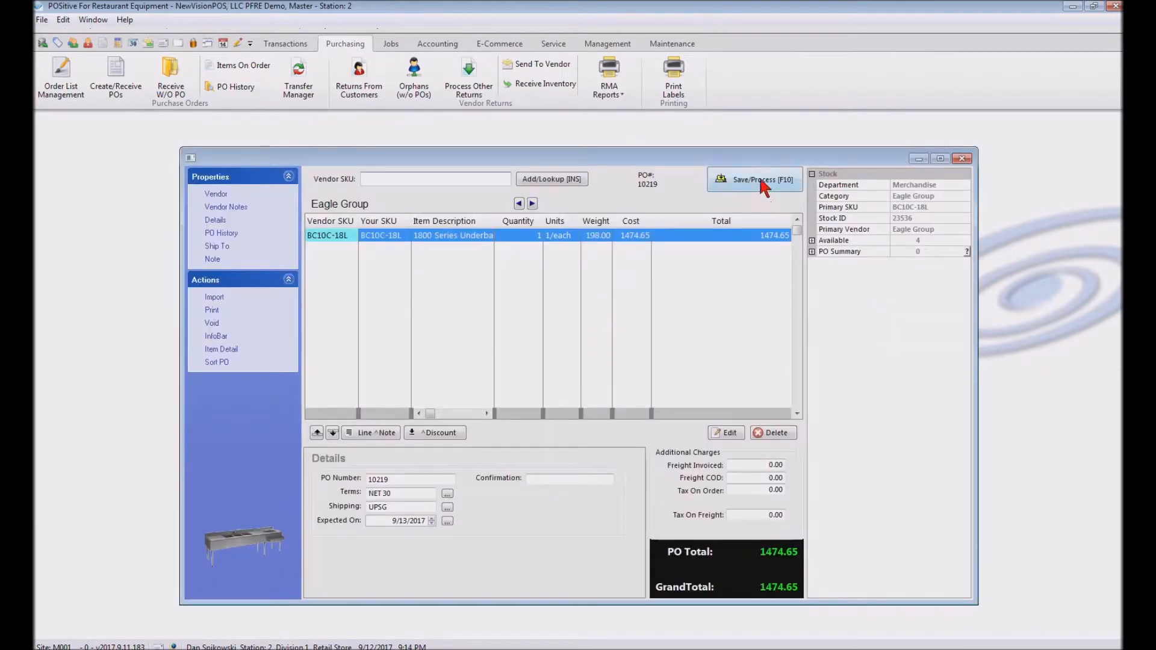
{"action": "left_click", "coordinate": [762, 182]}
{"action": "left_click", "coordinate": [571, 413]}
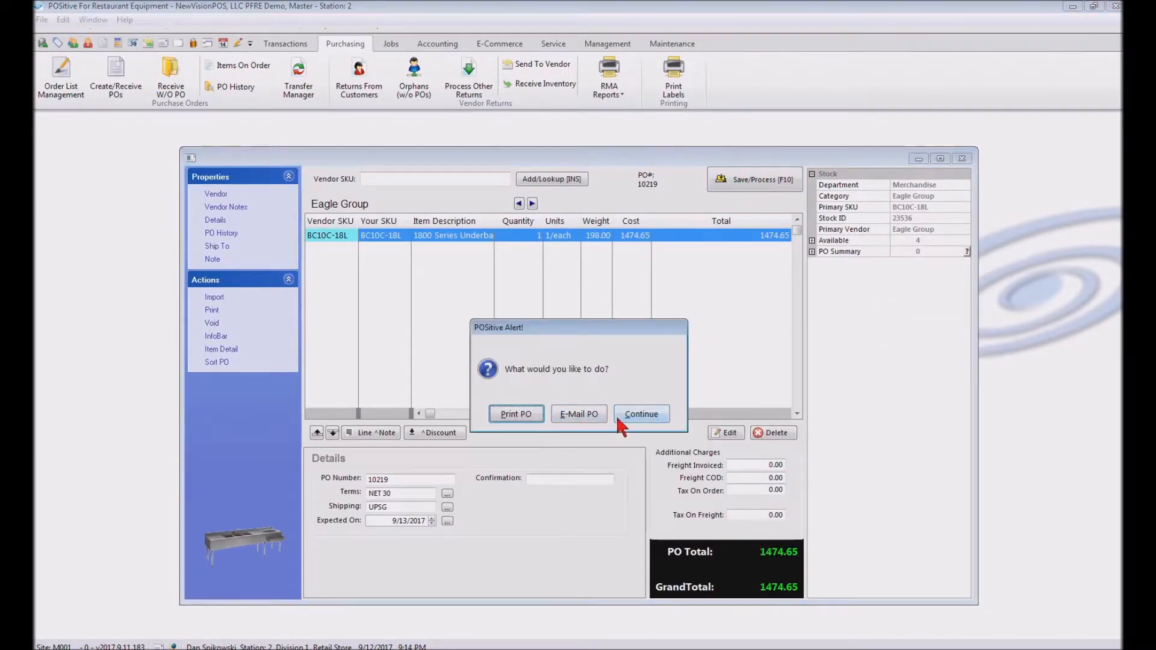
{"action": "left_click", "coordinate": [653, 415]}
Place the Waring purchase order, continuing without printing or e-mailing it.
{"action": "left_click", "coordinate": [843, 181]}
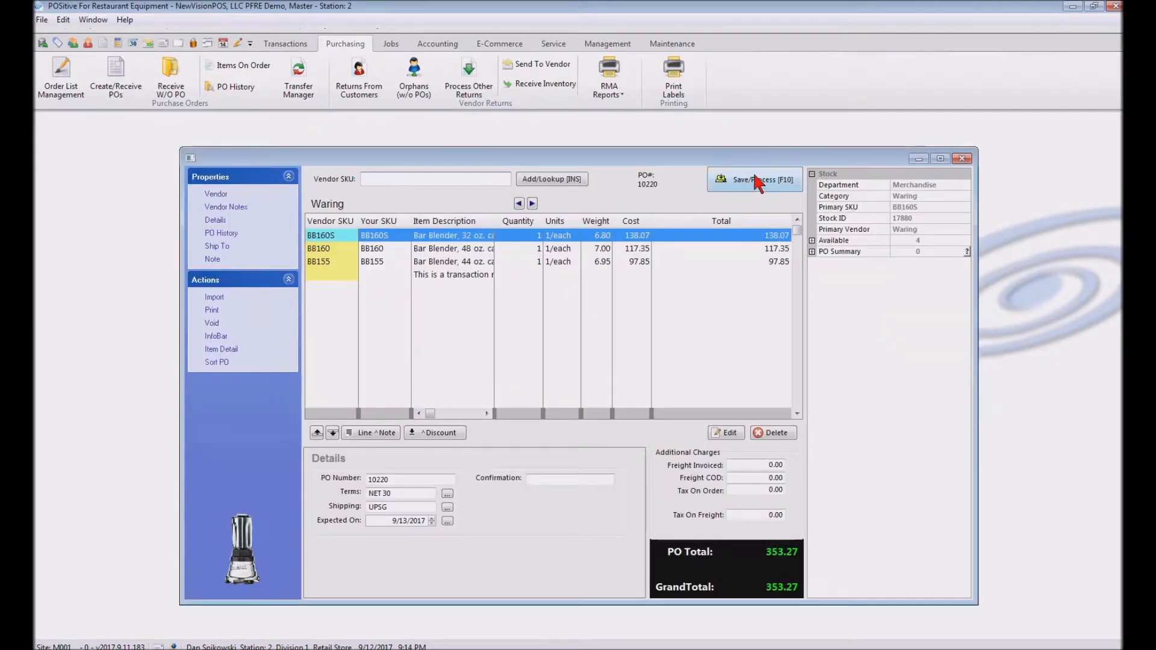
{"action": "left_click", "coordinate": [756, 180]}
{"action": "left_click", "coordinate": [577, 414]}
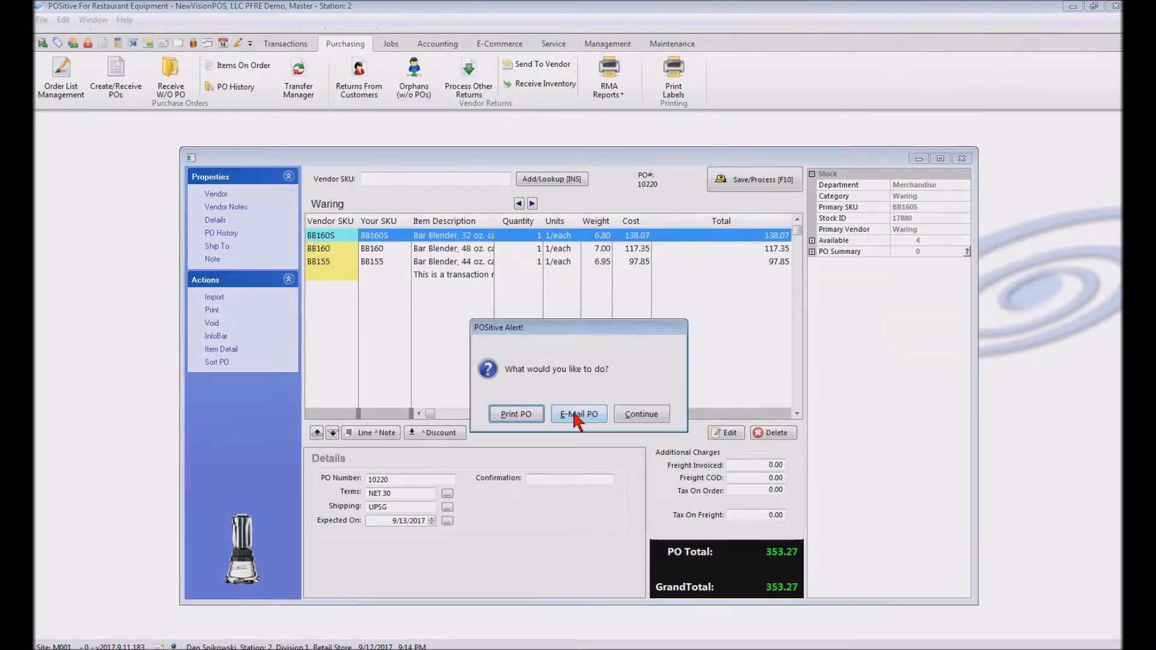
{"action": "left_click", "coordinate": [649, 415]}
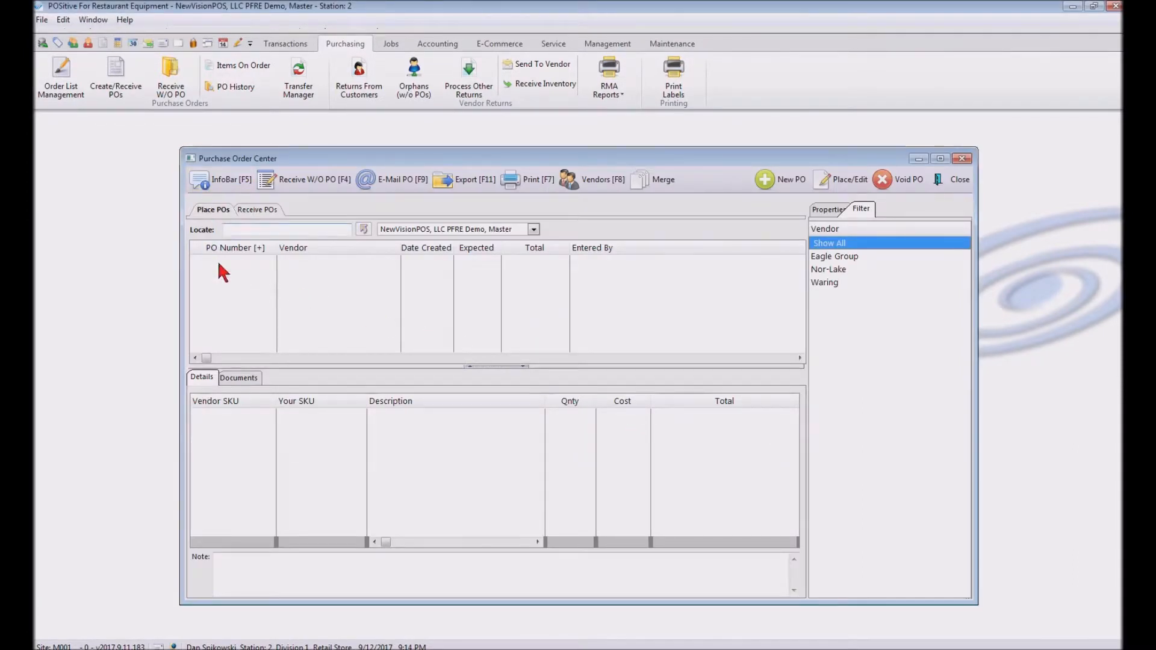
List the placed POs of all vendors and start receiving the Nor-Lake PO under vendor invoice number 46464.
{"action": "left_click", "coordinate": [258, 209]}
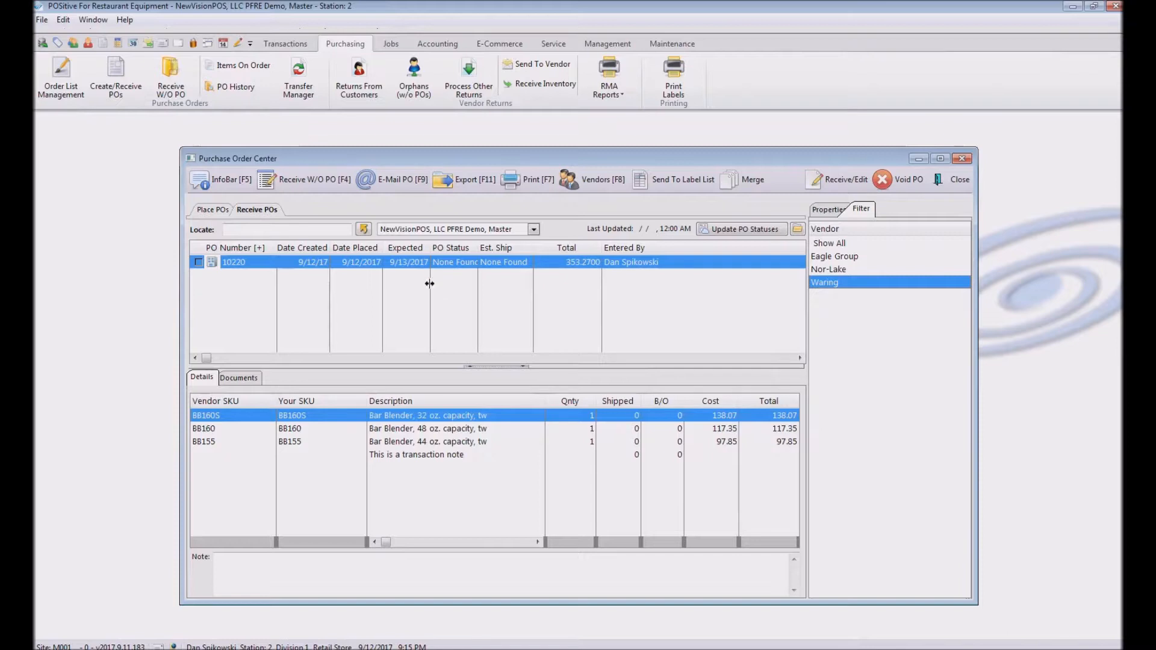
{"action": "left_click", "coordinate": [842, 246]}
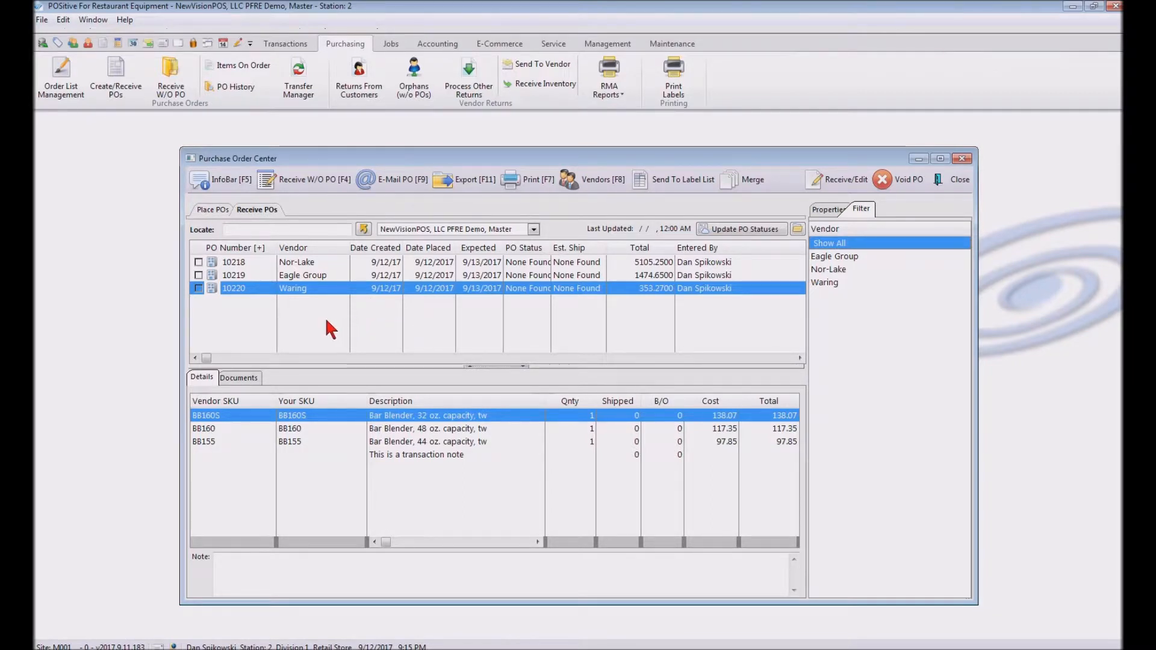
{"action": "left_click", "coordinate": [298, 262]}
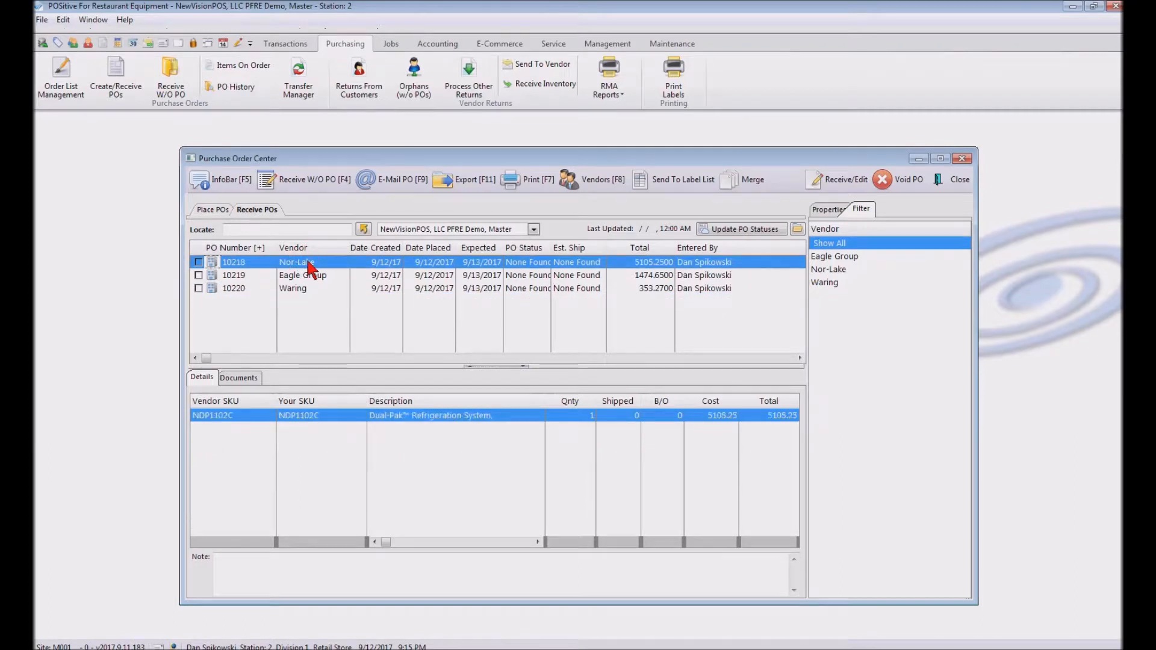
{"action": "left_click", "coordinate": [837, 179]}
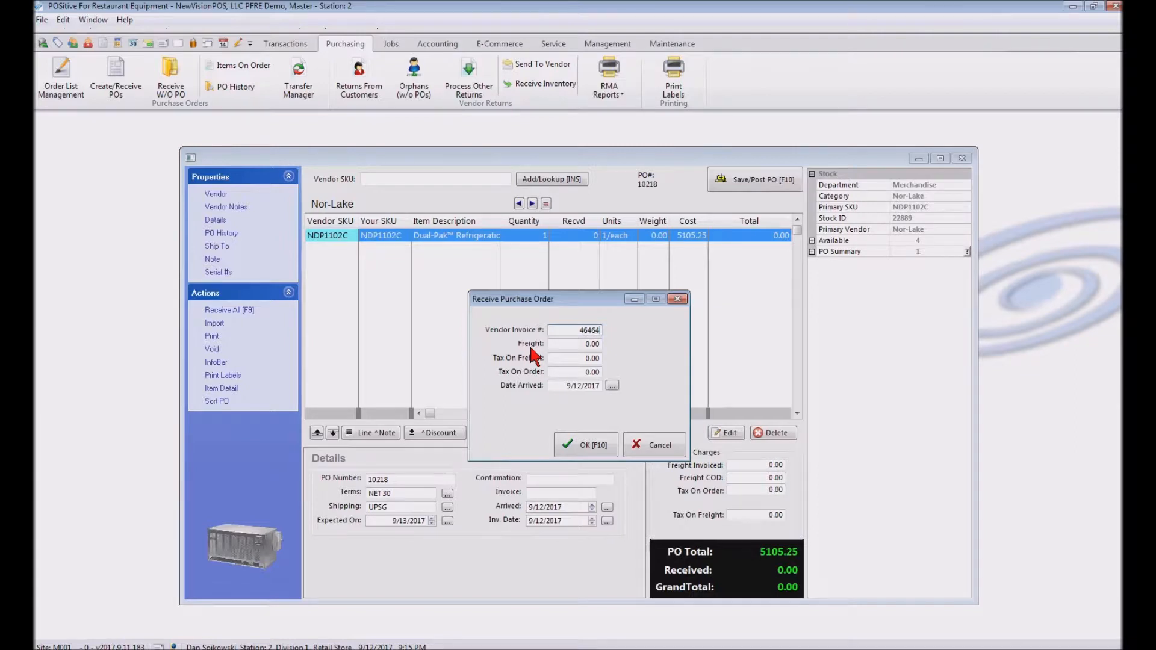
{"action": "left_click", "coordinate": [593, 448]}
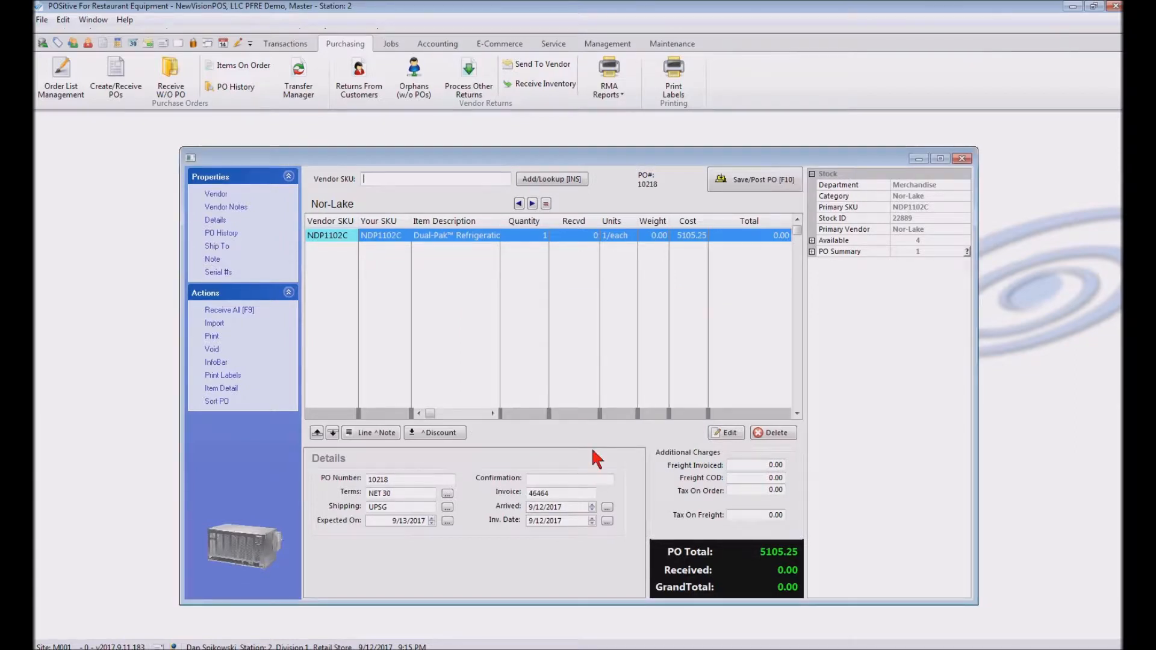
Receive all ordered quantities on the Nor-Lake PO, post it and complete the receiving summary.
{"action": "left_click", "coordinate": [244, 317]}
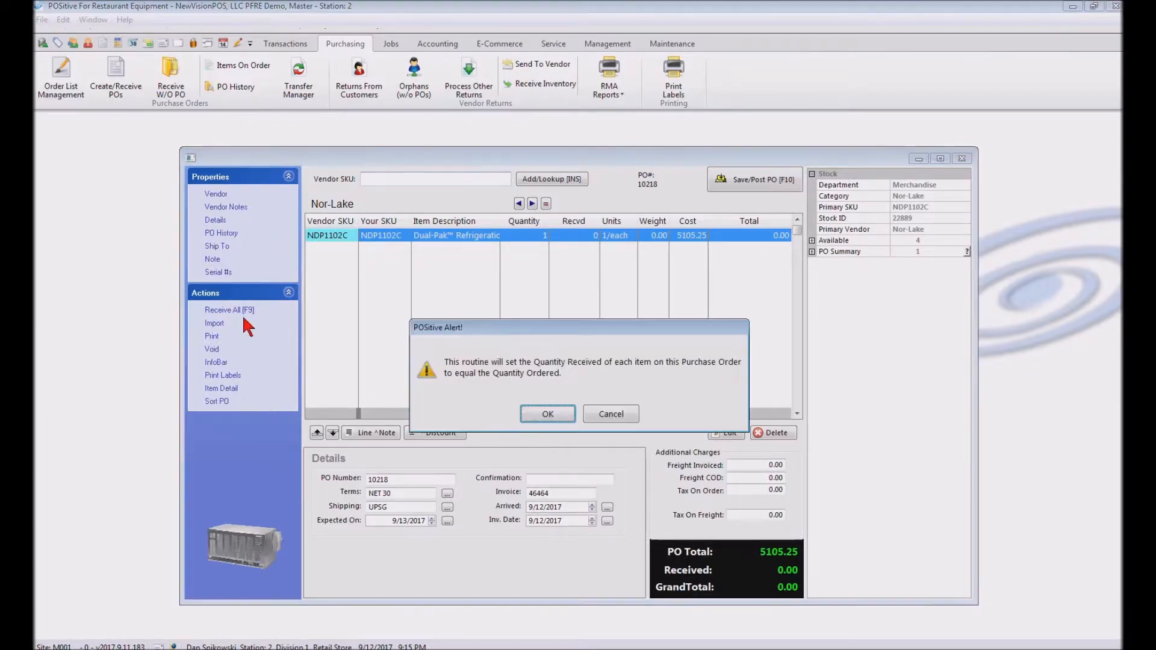
{"action": "left_click", "coordinate": [551, 415]}
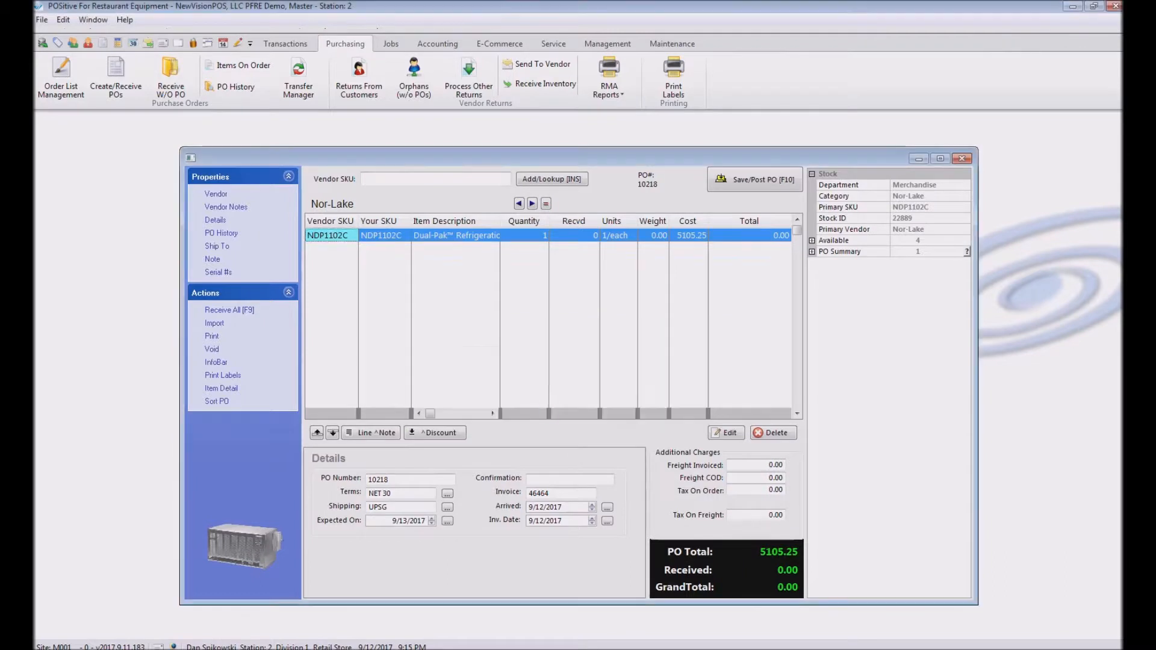
{"action": "left_click", "coordinate": [750, 183]}
{"action": "left_click", "coordinate": [579, 416]}
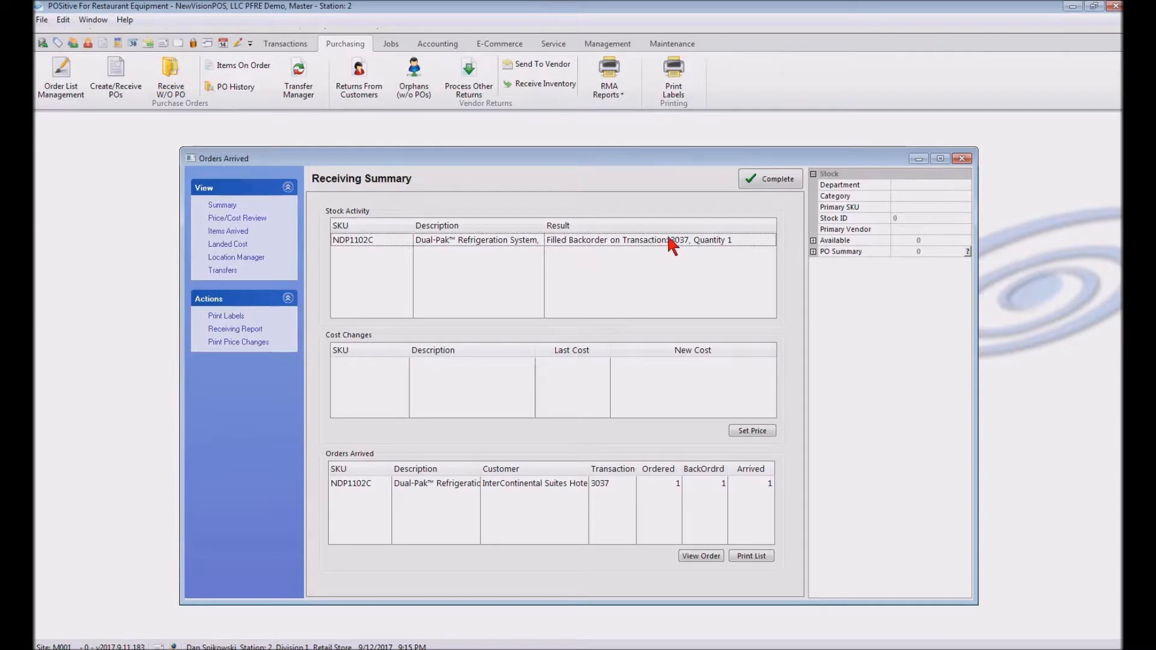
{"action": "left_click", "coordinate": [774, 180]}
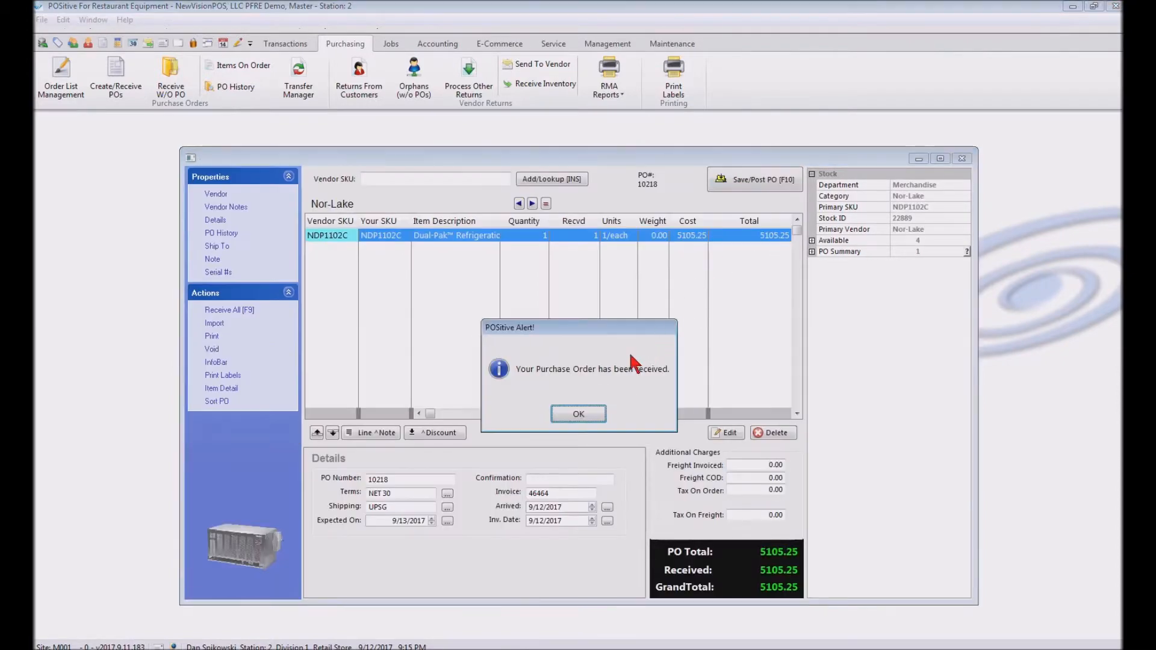
{"action": "left_click", "coordinate": [583, 413]}
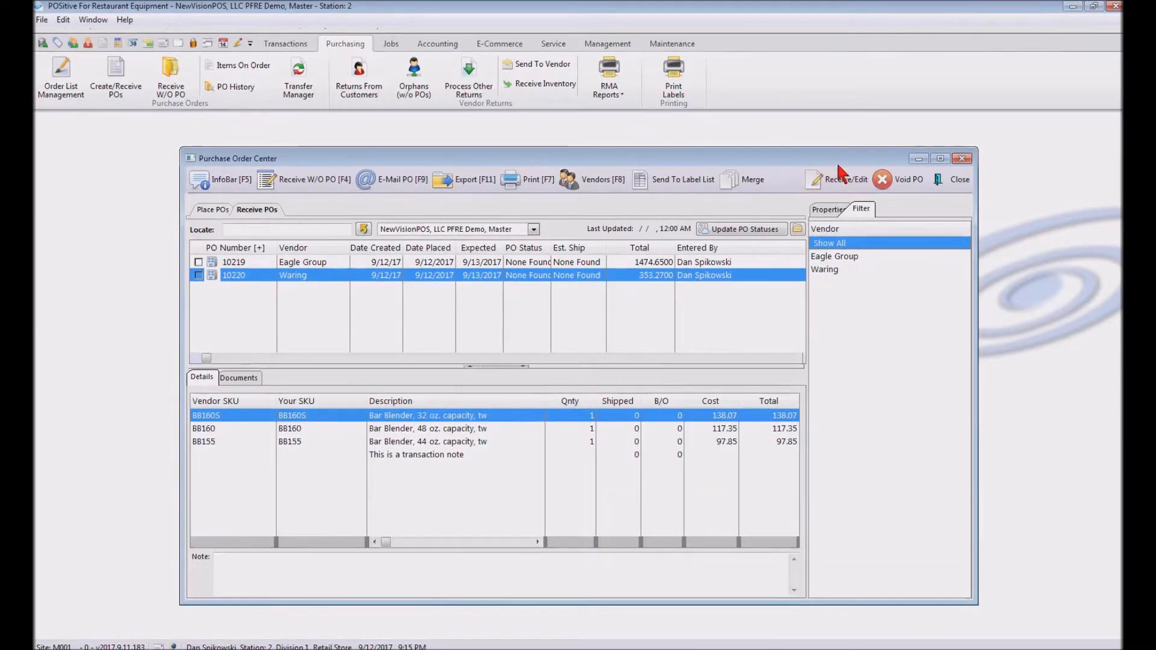
Receive all items on the Waring PO under vendor invoice number 46464, post it and complete the receiving summary.
{"action": "left_click", "coordinate": [840, 180]}
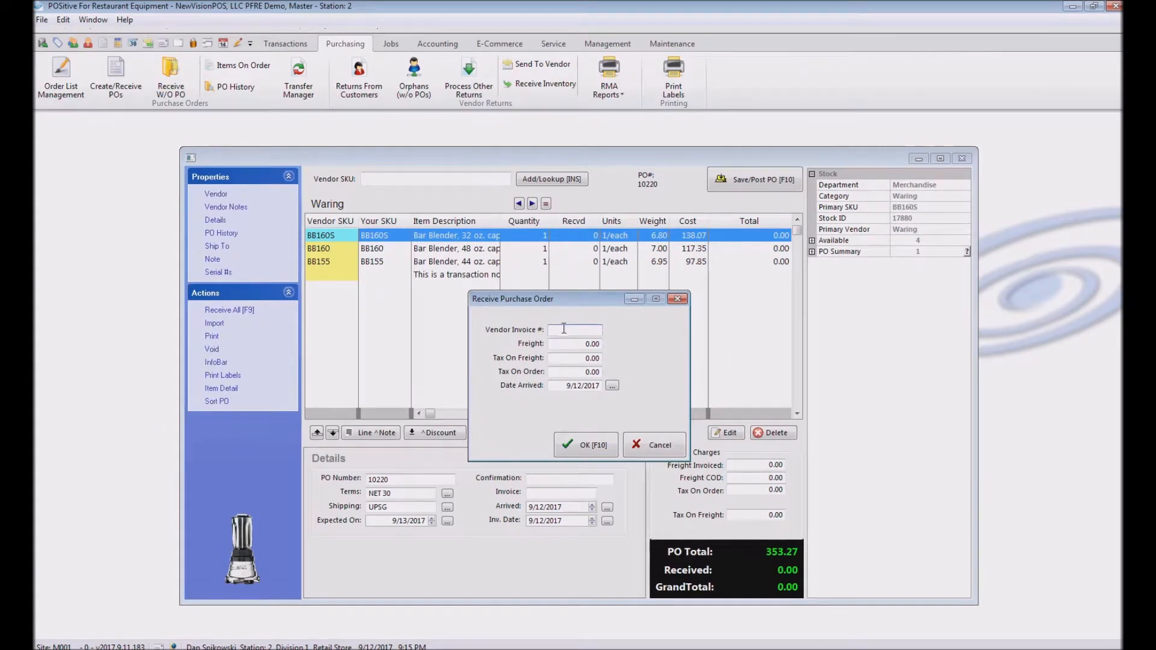
{"action": "left_click", "coordinate": [591, 446]}
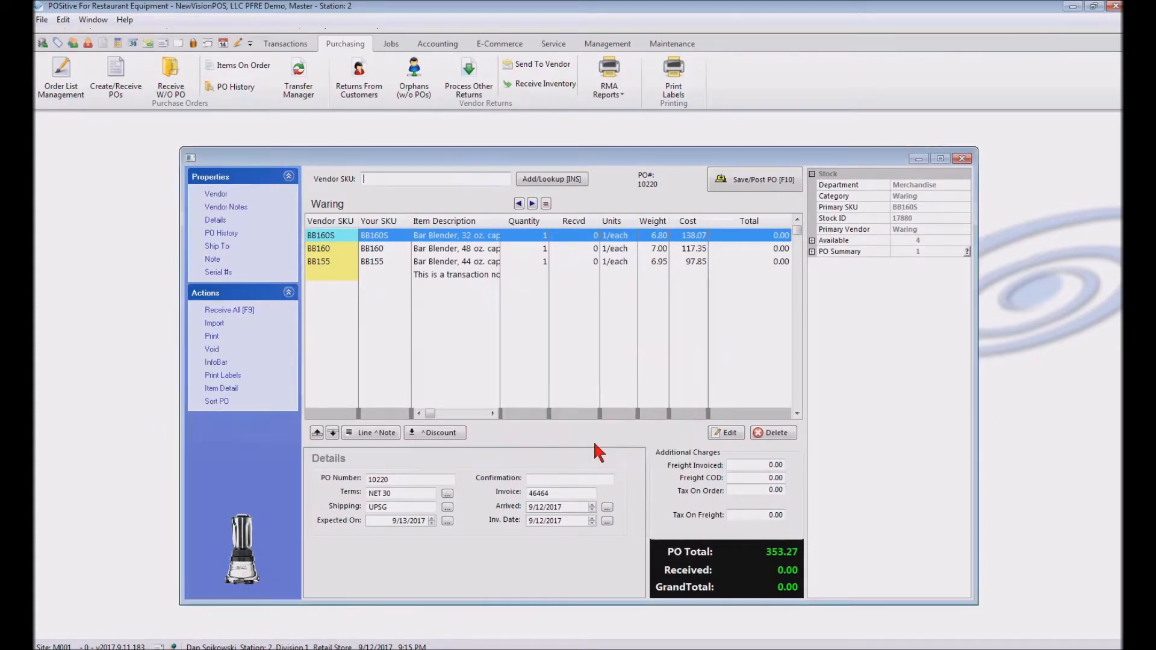
{"action": "left_click", "coordinate": [229, 310]}
{"action": "left_click", "coordinate": [543, 414]}
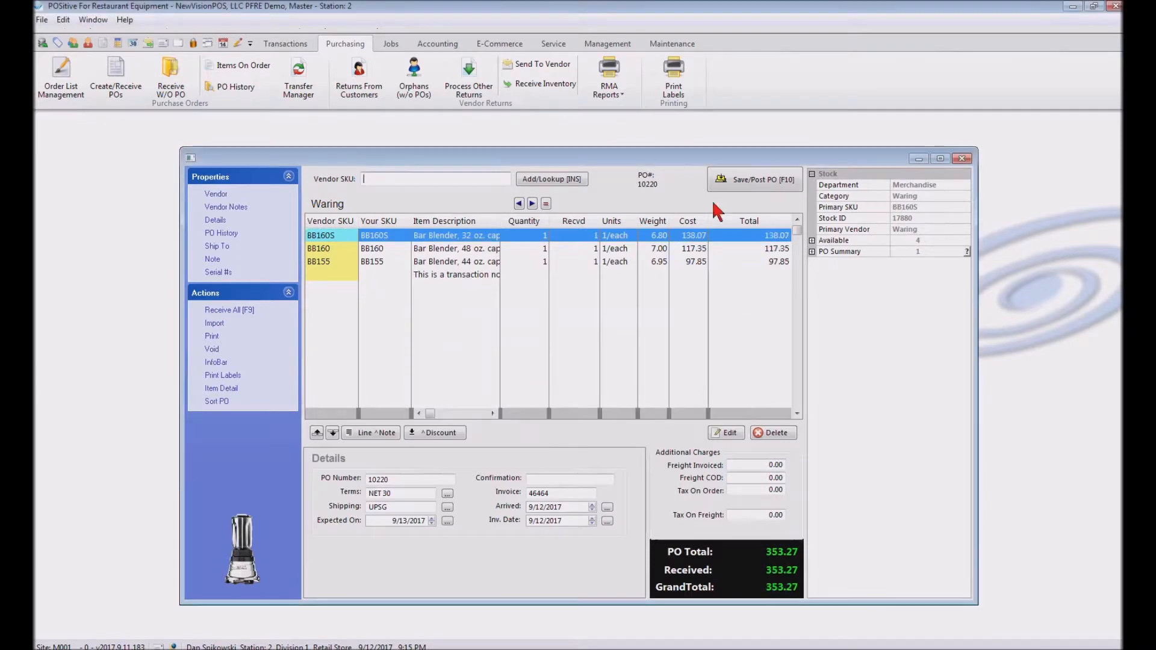
{"action": "left_click", "coordinate": [747, 175]}
{"action": "left_click", "coordinate": [577, 416]}
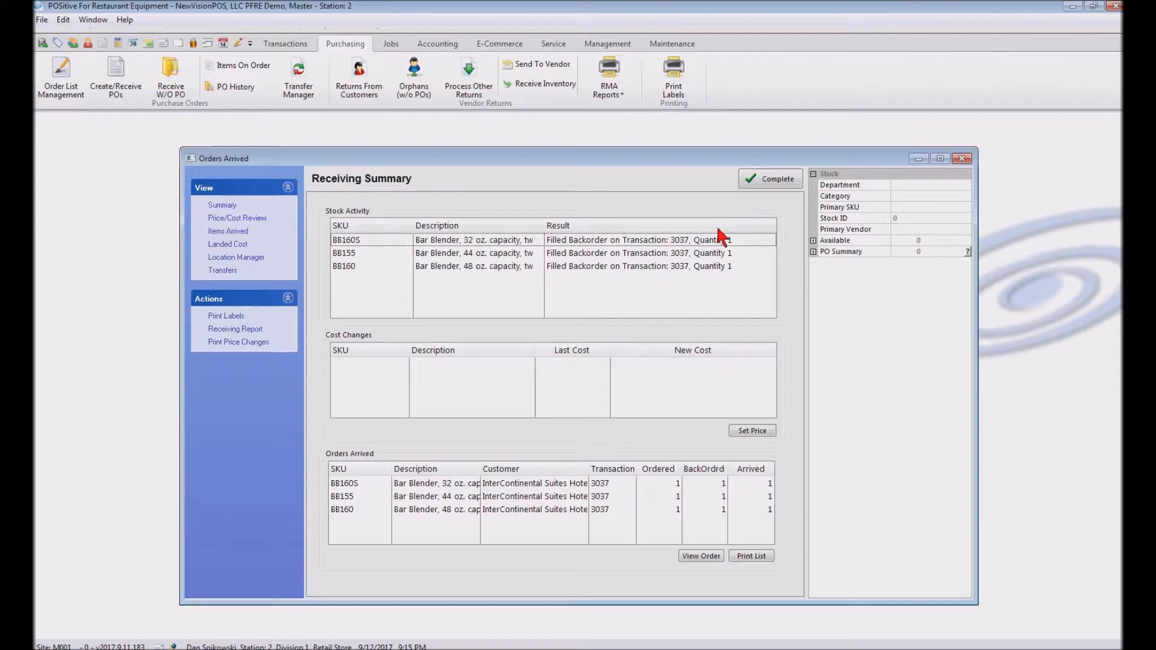
{"action": "left_click", "coordinate": [763, 184]}
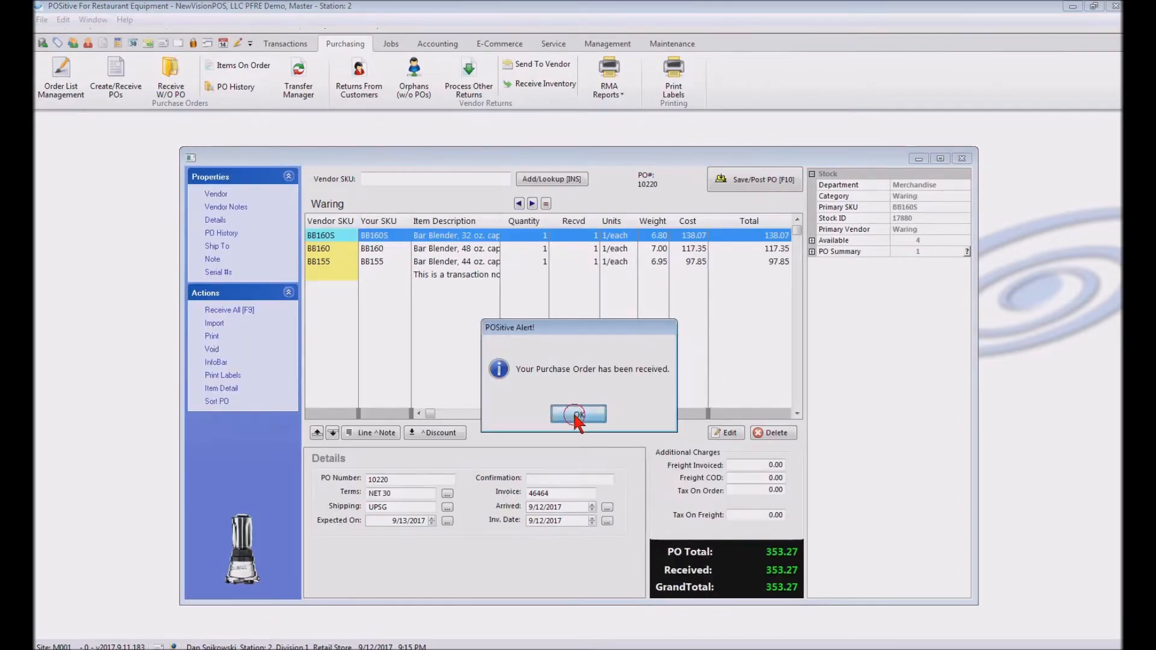
{"action": "left_click", "coordinate": [578, 416]}
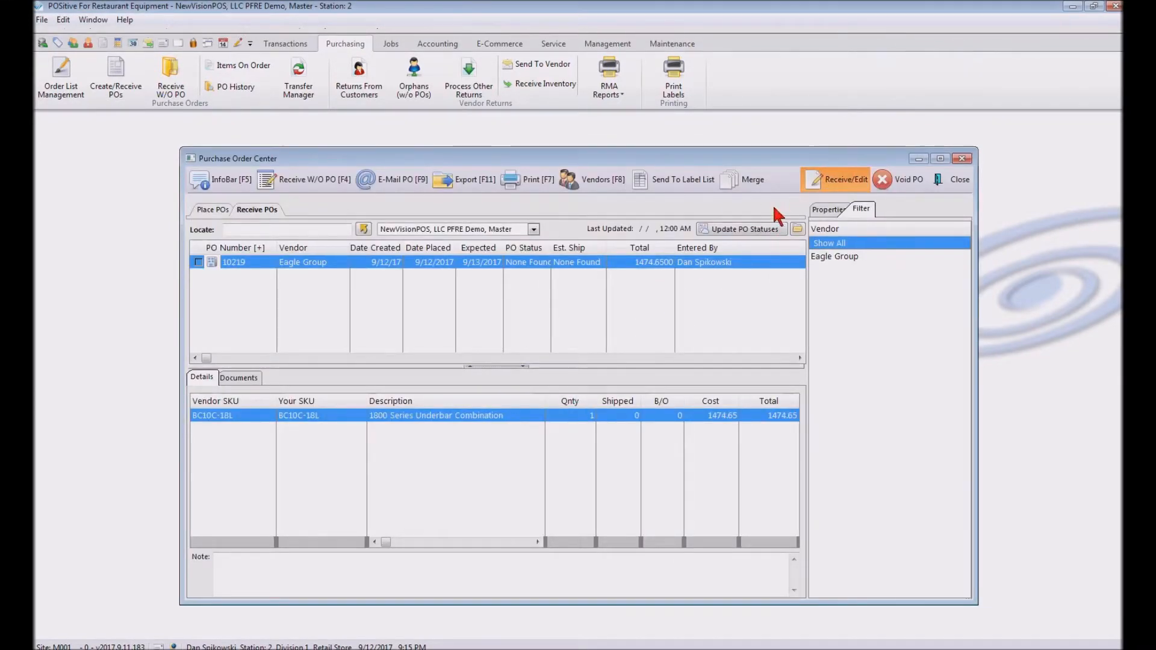
Receive all items on the Eagle Group PO under vendor invoice number 456464, post it and complete the receiving summary.
{"action": "left_click", "coordinate": [834, 180]}
{"action": "type", "text": "456464"}
{"action": "left_click", "coordinate": [593, 446]}
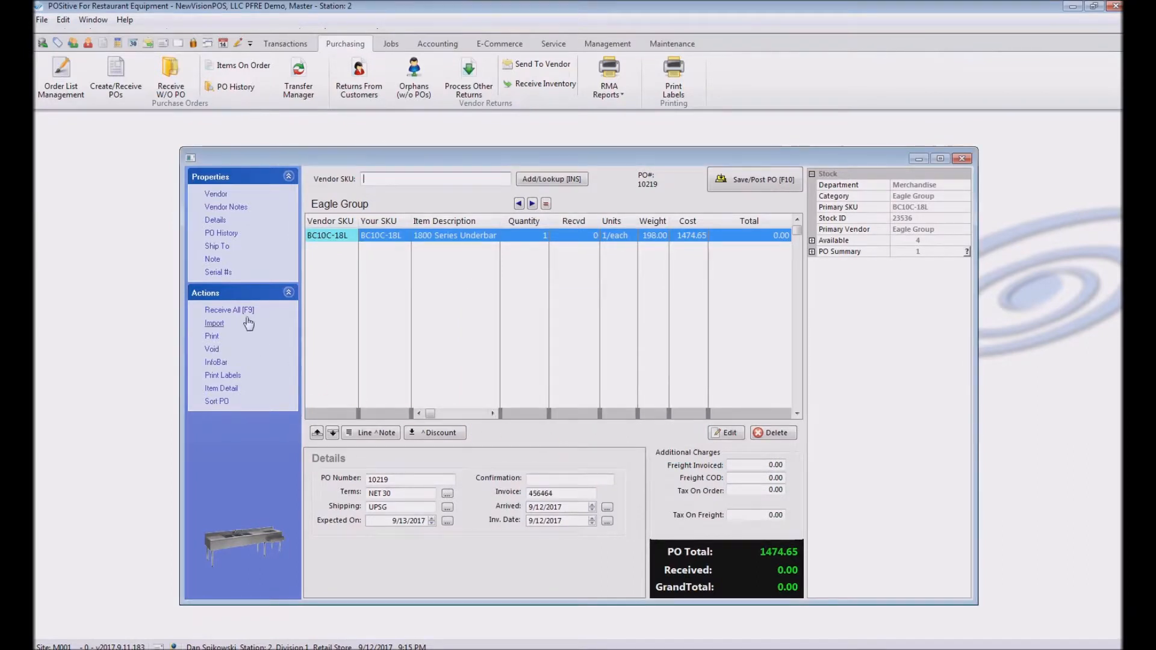
{"action": "left_click", "coordinate": [241, 310]}
{"action": "left_click", "coordinate": [555, 416]}
{"action": "left_click", "coordinate": [760, 180]}
{"action": "left_click", "coordinate": [583, 418]}
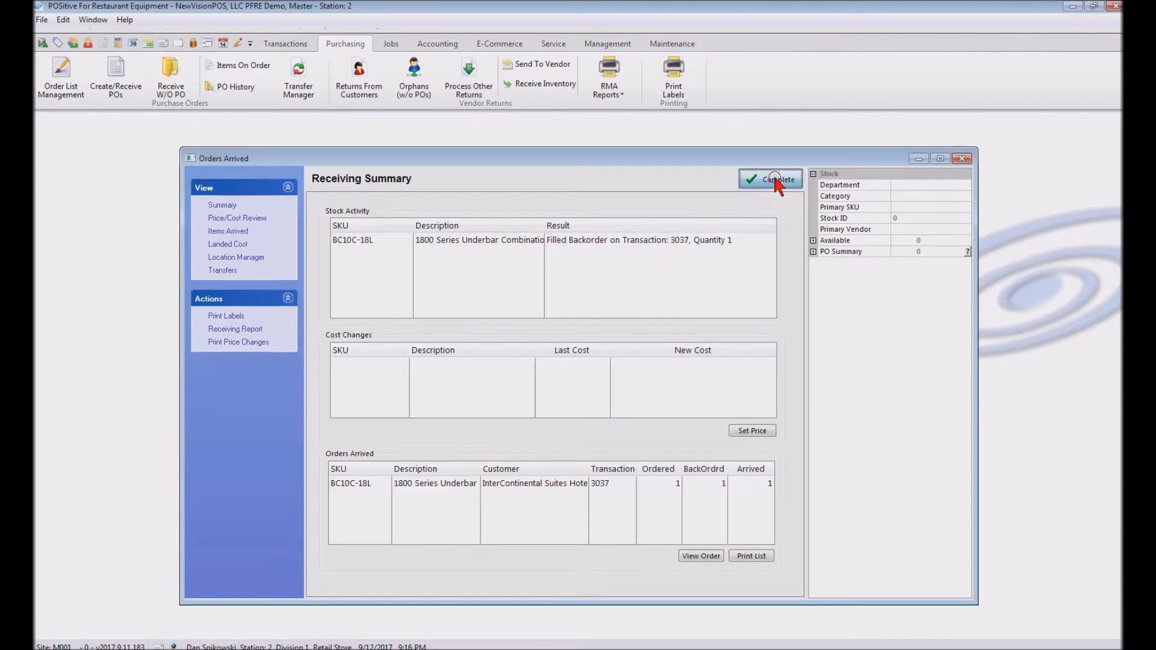
{"action": "left_click", "coordinate": [776, 180]}
{"action": "left_click", "coordinate": [565, 413]}
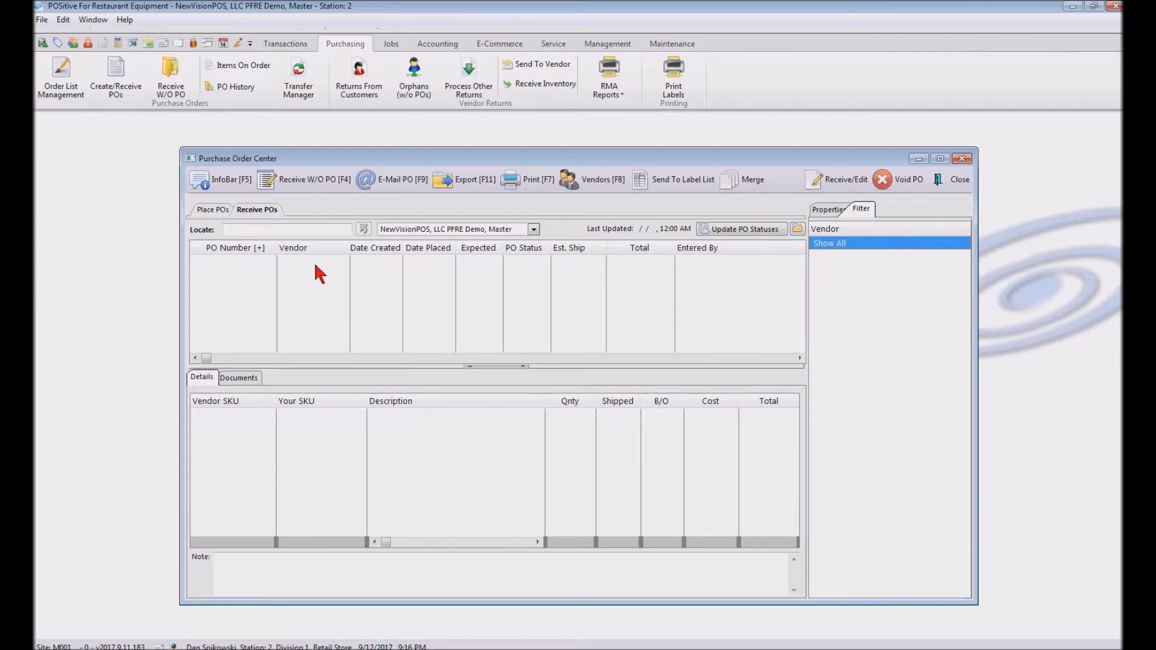
Close the Purchase Order Center and open accounts payable processing to view the unposted vendor invoices.
{"action": "left_click", "coordinate": [958, 180]}
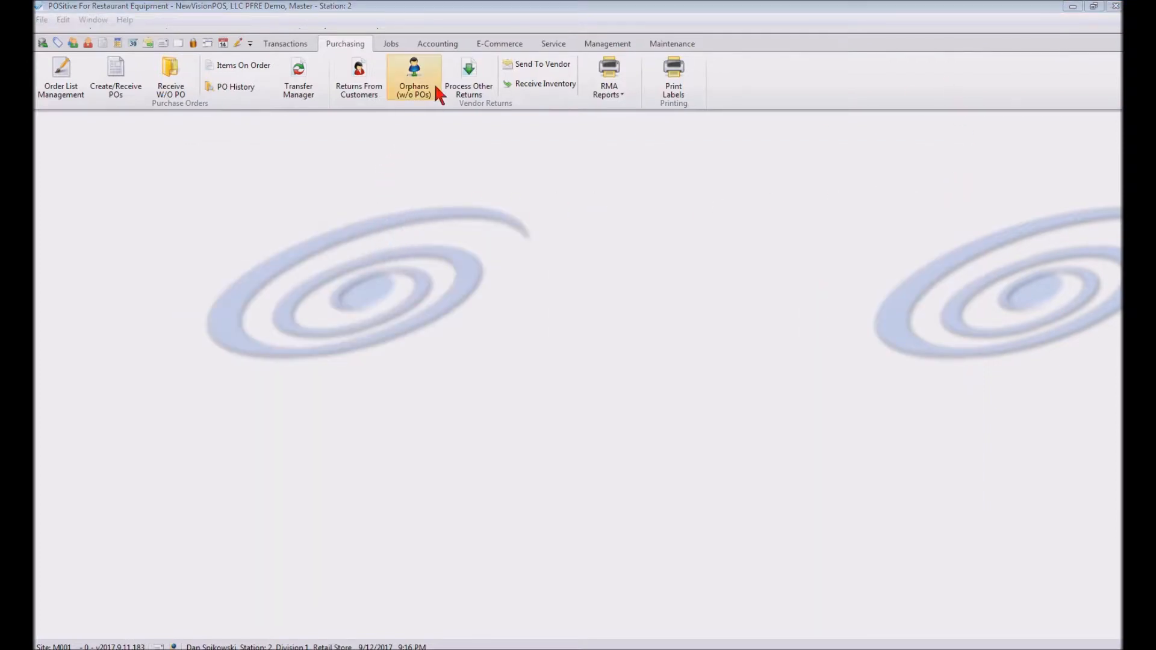
{"action": "left_click", "coordinate": [445, 43]}
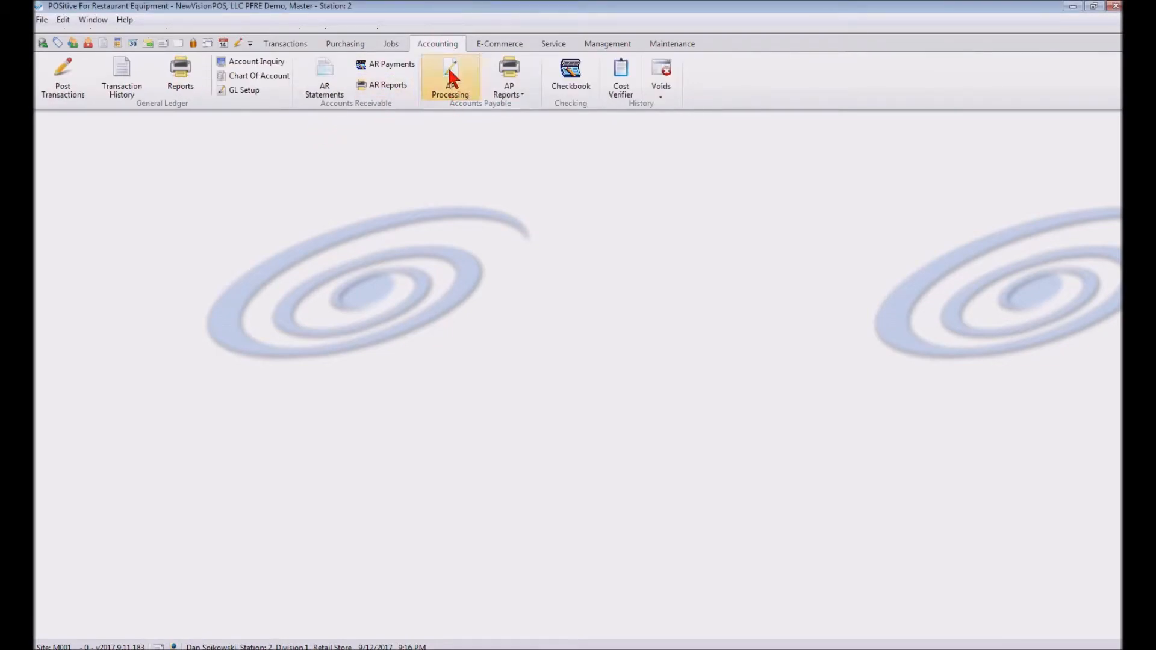
{"action": "left_click", "coordinate": [449, 92]}
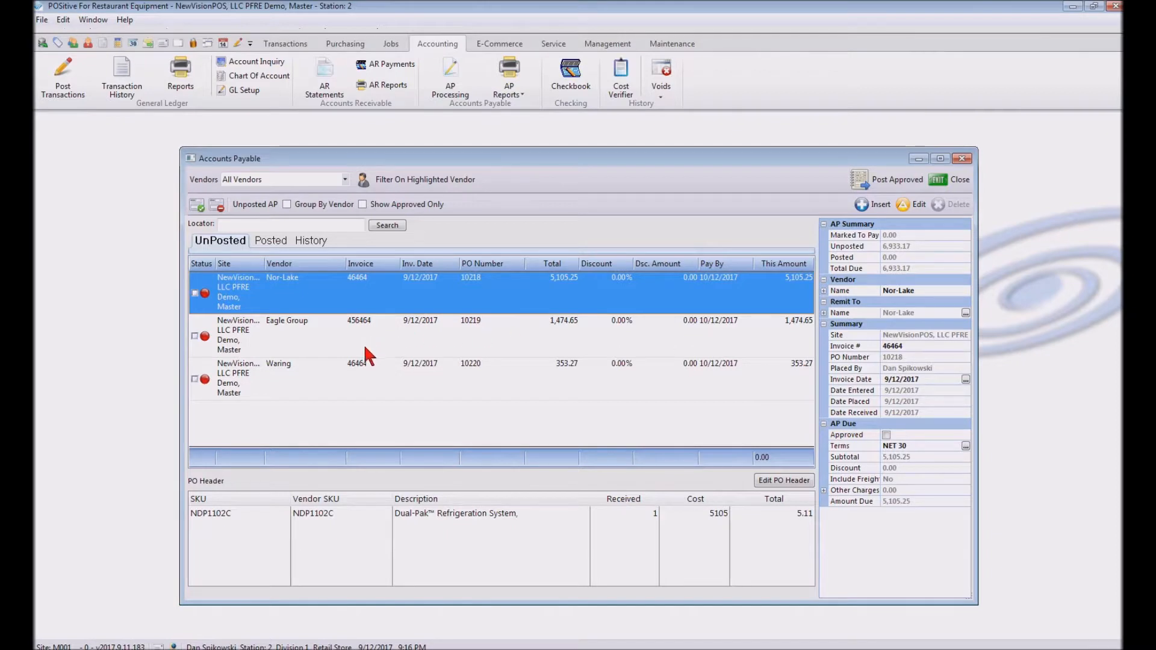
Approve all unposted vendor invoices, post the approved batch and display the posted payables.
{"action": "left_click", "coordinate": [196, 205]}
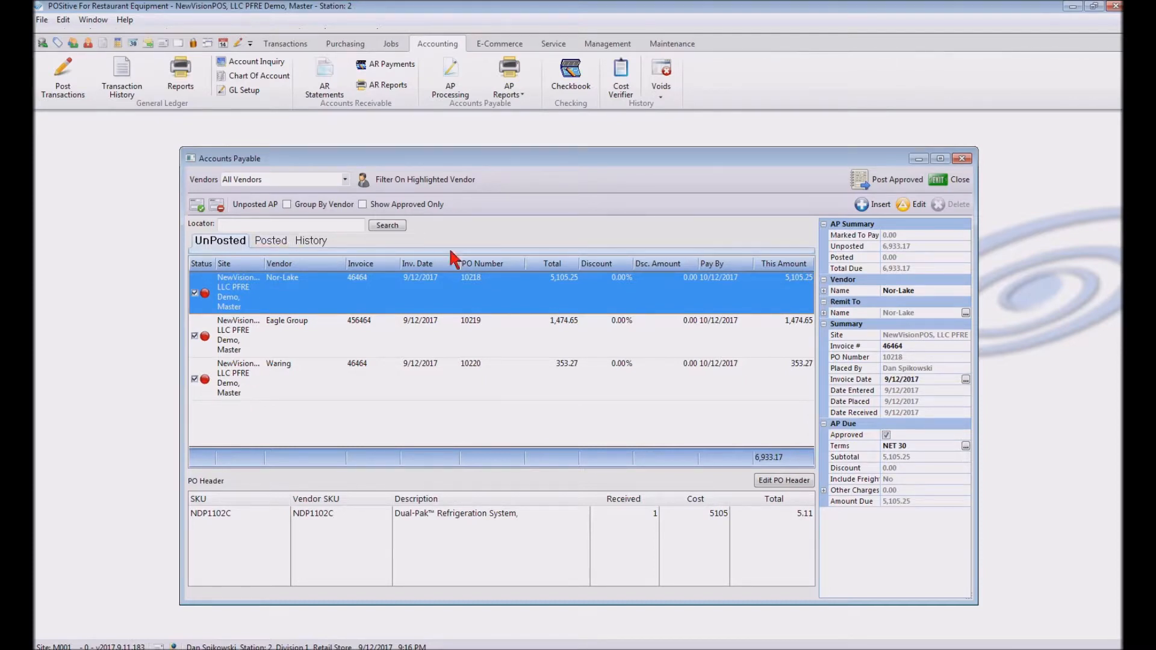
{"action": "left_click", "coordinate": [891, 179]}
{"action": "left_click", "coordinate": [548, 416]}
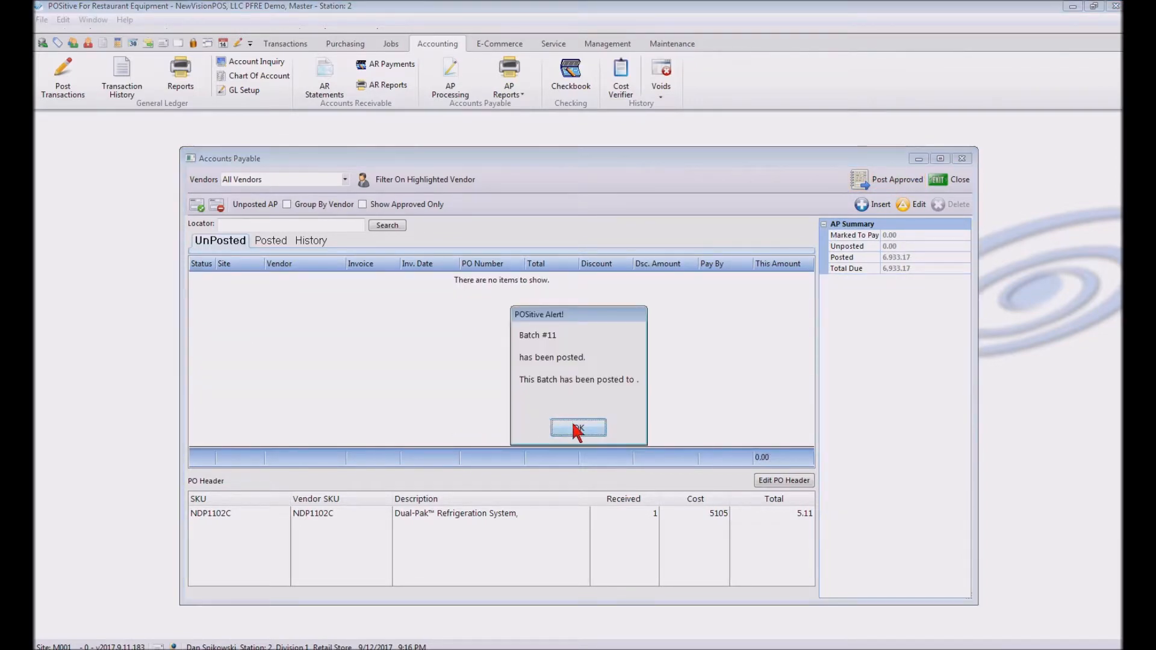
{"action": "left_click", "coordinate": [583, 428]}
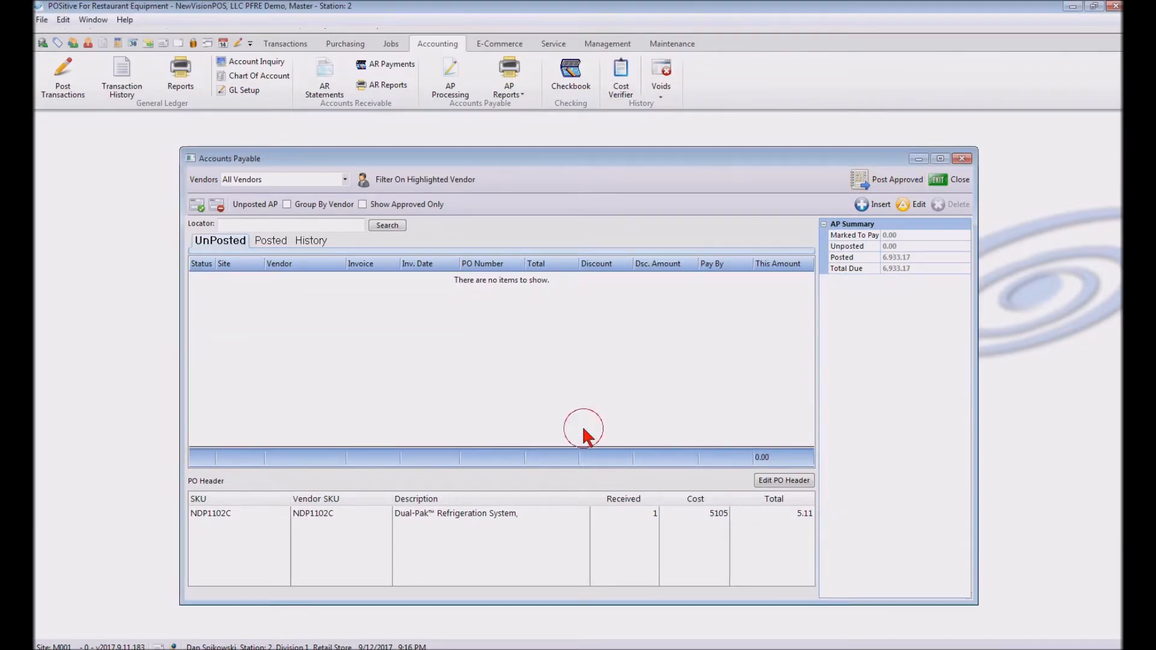
{"action": "left_click", "coordinate": [270, 241]}
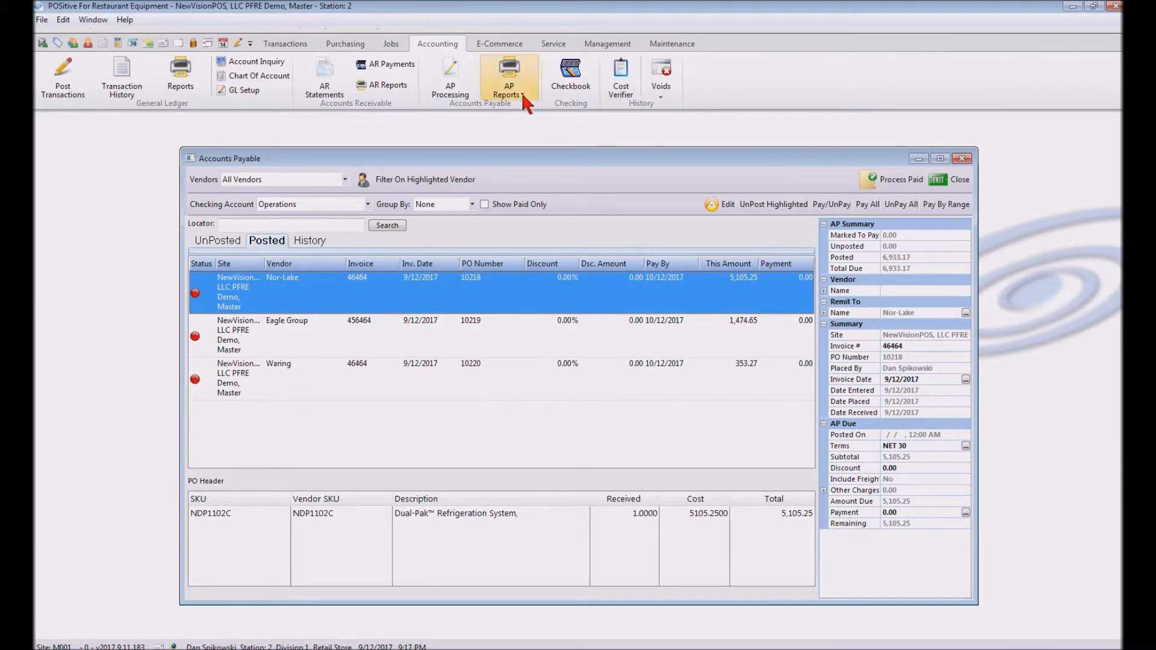
Preview the AP Aging Report to review the amounts due per vendor, and close the report windows.
{"action": "left_click", "coordinate": [286, 43]}
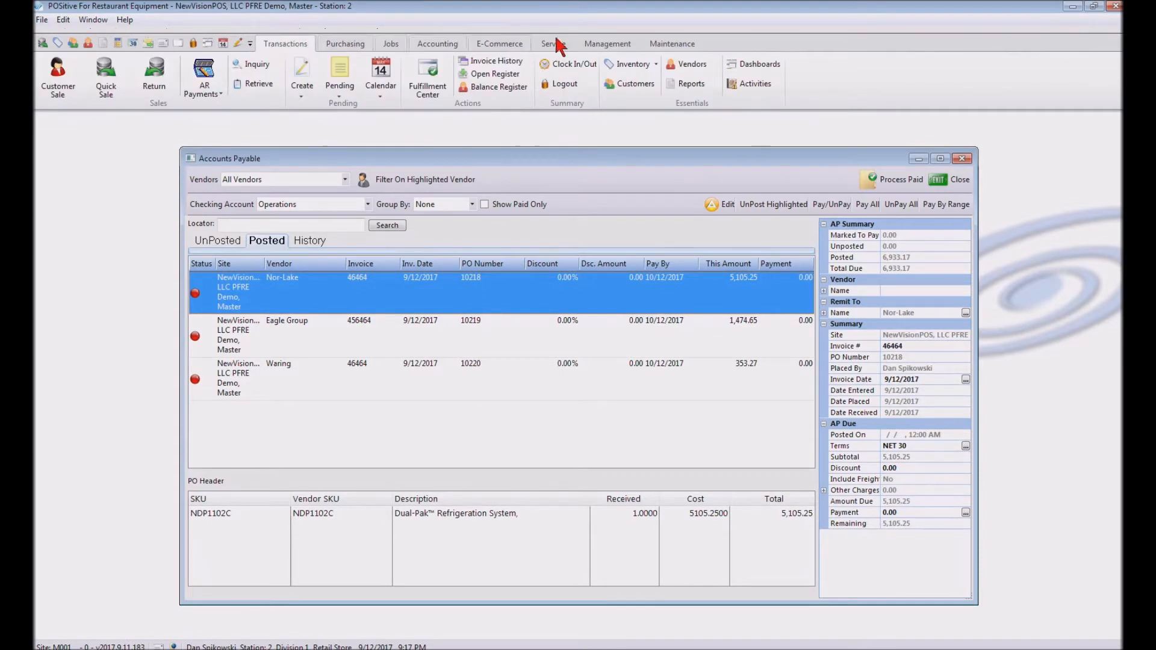
{"action": "left_click", "coordinate": [688, 85]}
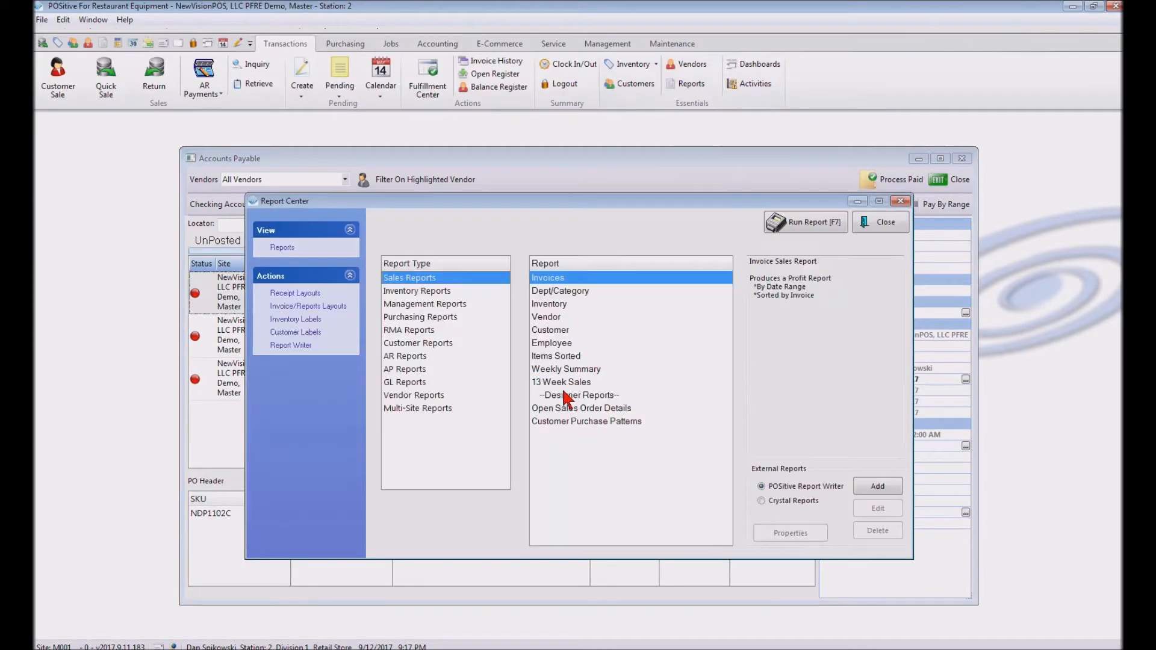
{"action": "left_click", "coordinate": [411, 369]}
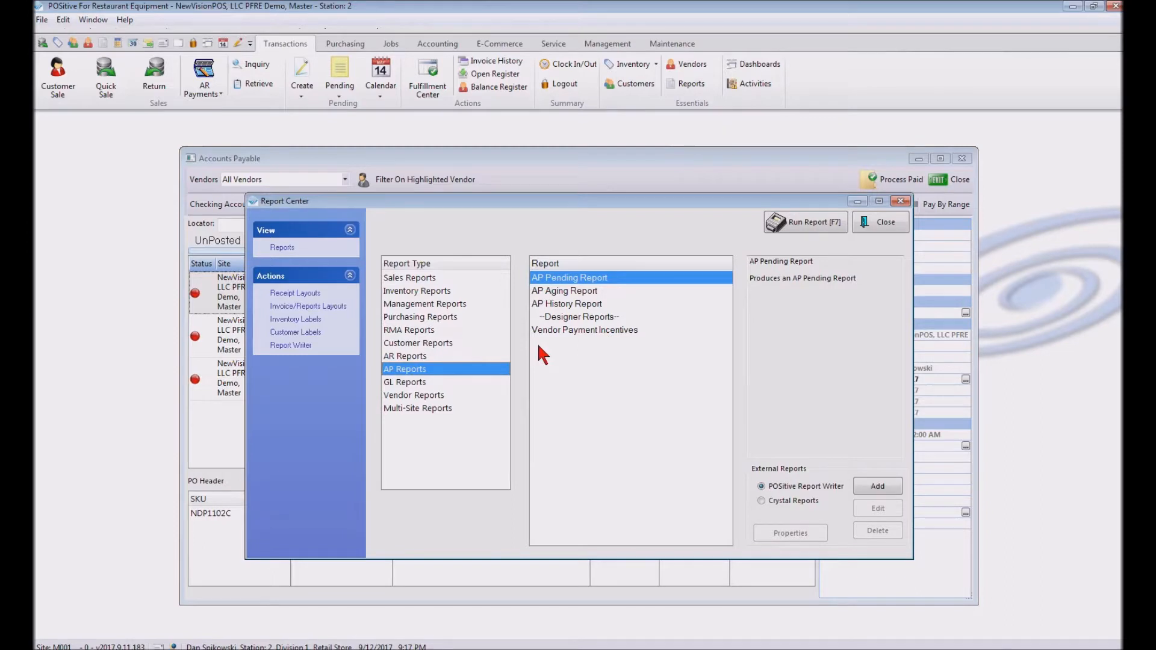
{"action": "left_click", "coordinate": [560, 292]}
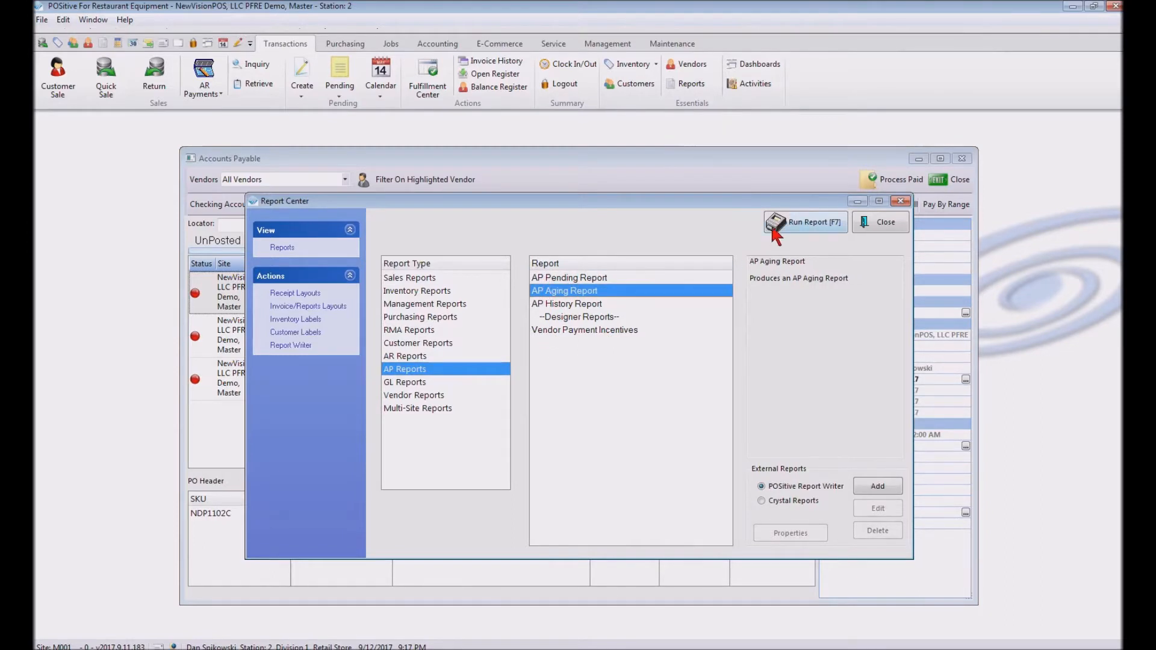
{"action": "left_click", "coordinate": [795, 220]}
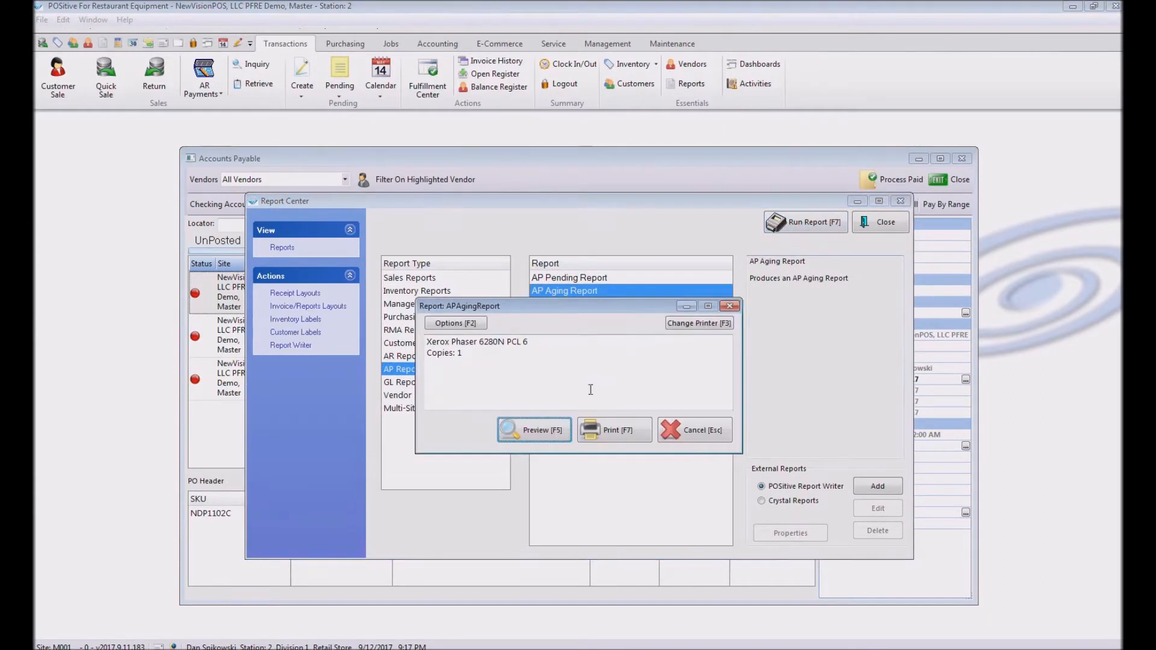
{"action": "left_click", "coordinate": [540, 430]}
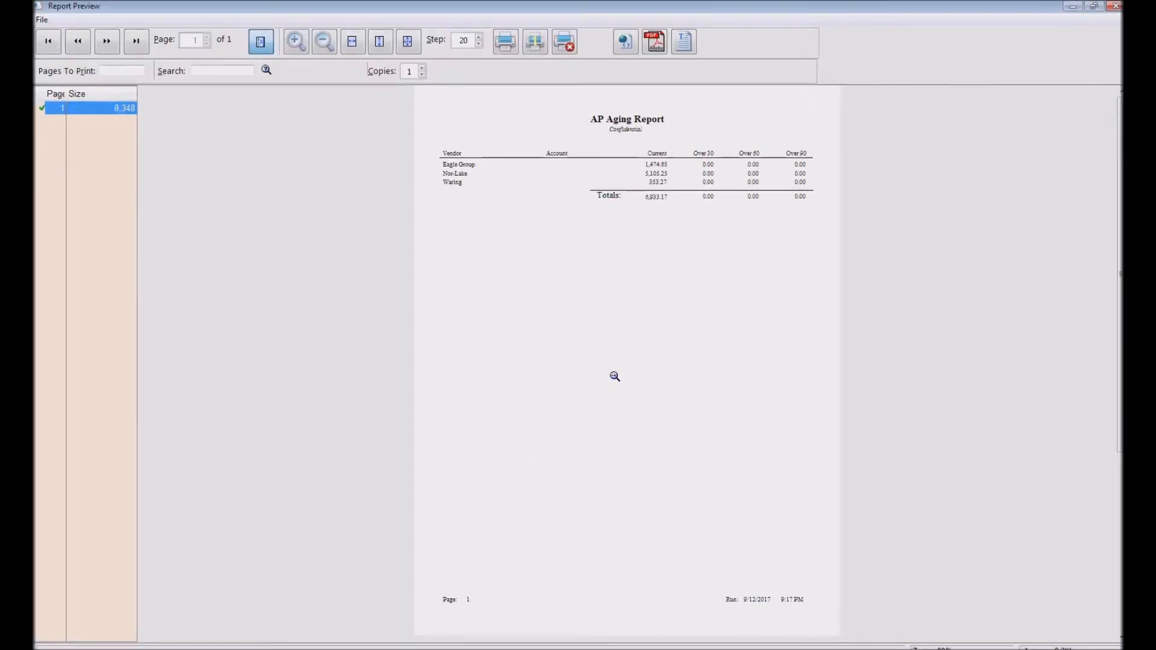
{"action": "left_click", "coordinate": [613, 376]}
{"action": "left_click", "coordinate": [605, 404]}
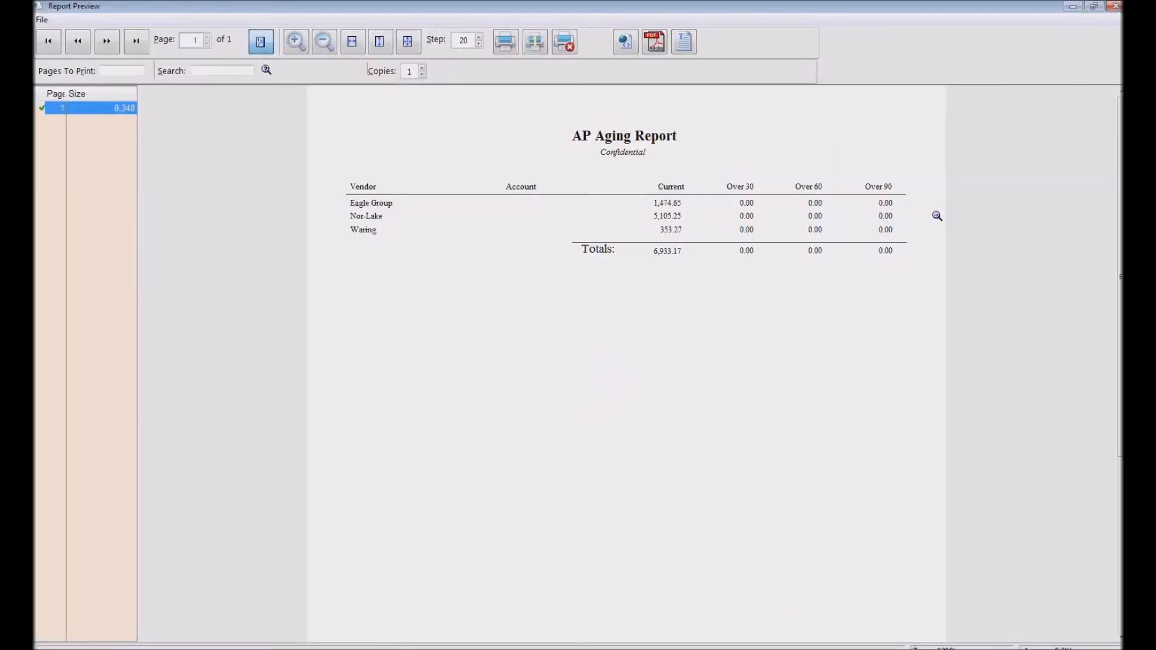
{"action": "left_click", "coordinate": [1114, 7]}
{"action": "left_click", "coordinate": [886, 224]}
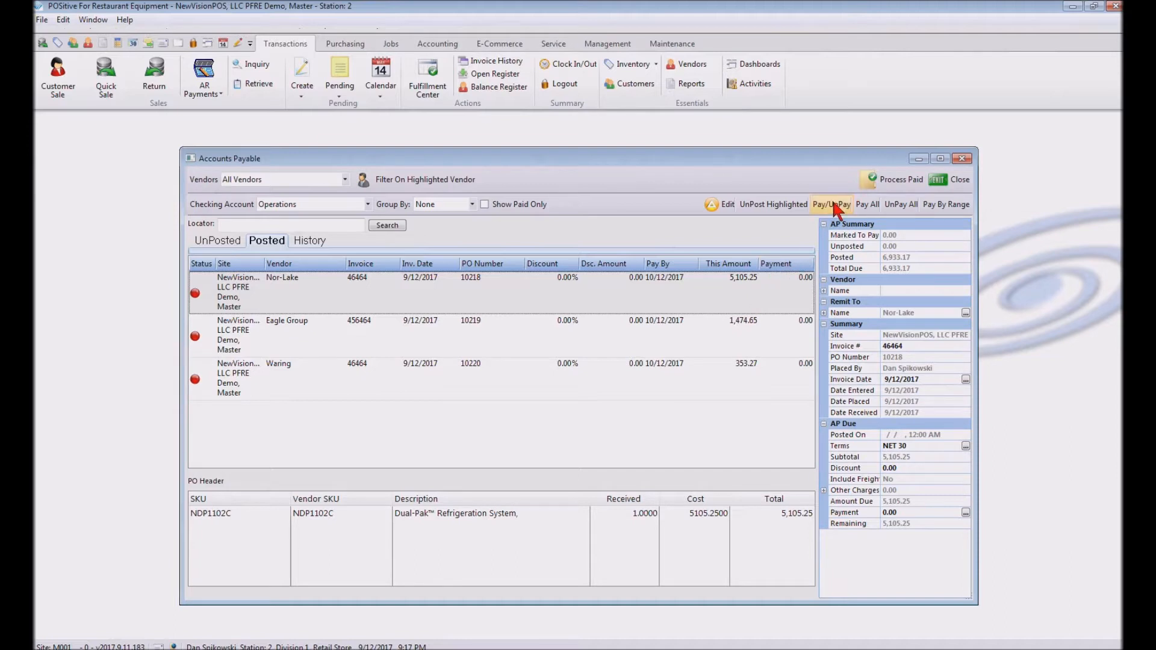
Mark all posted payables to be paid and process them from the Operations checkbook without printing the statement, and close accounts payable.
{"action": "left_click", "coordinate": [868, 205]}
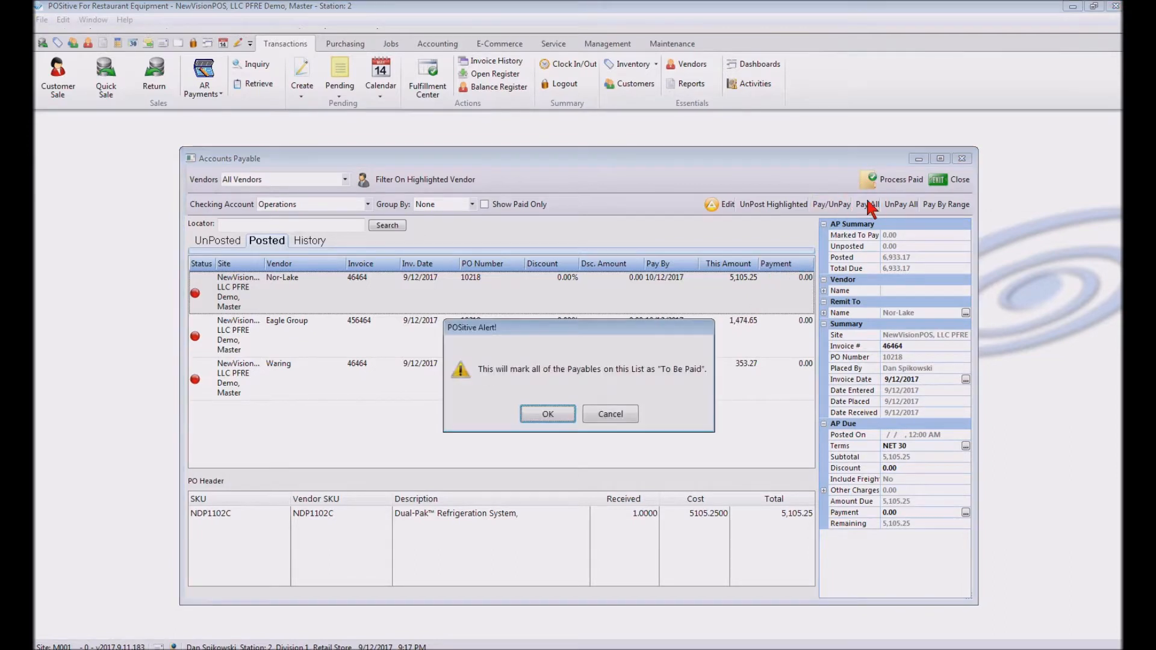
{"action": "left_click", "coordinate": [549, 416]}
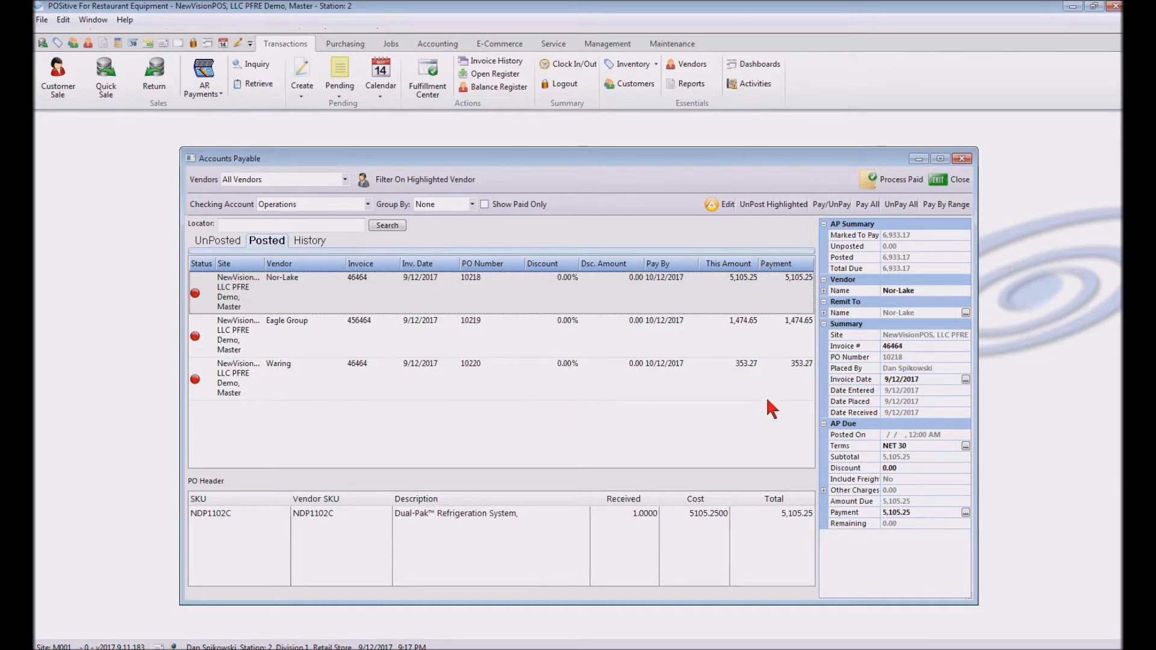
{"action": "left_click", "coordinate": [903, 180]}
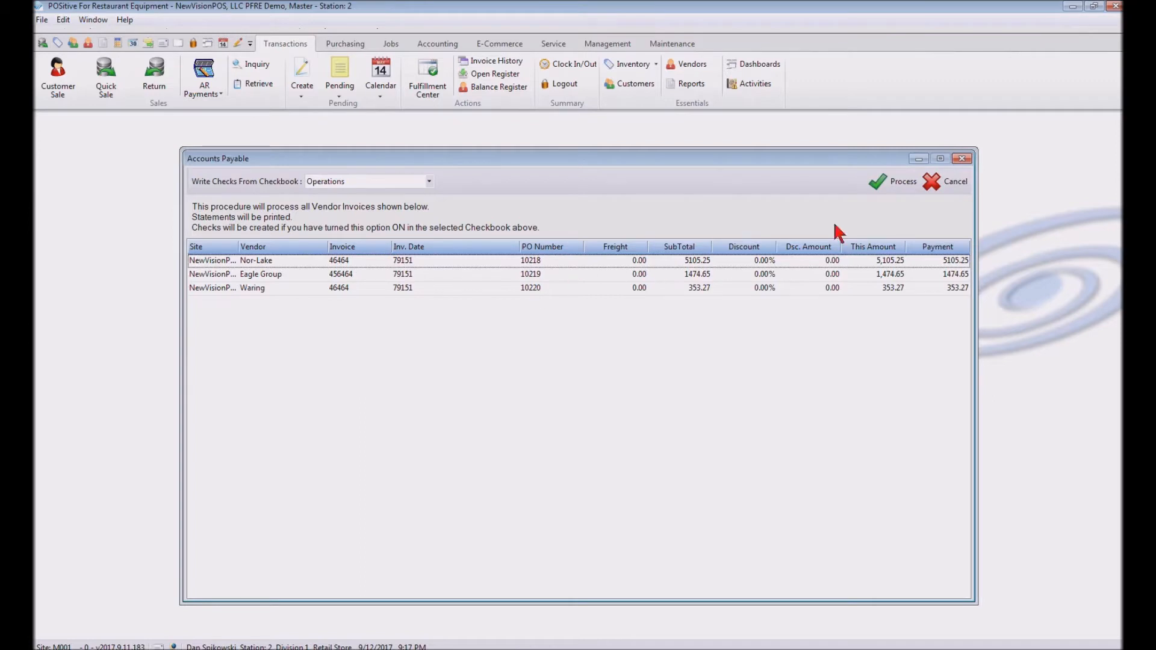
{"action": "left_click", "coordinate": [899, 181]}
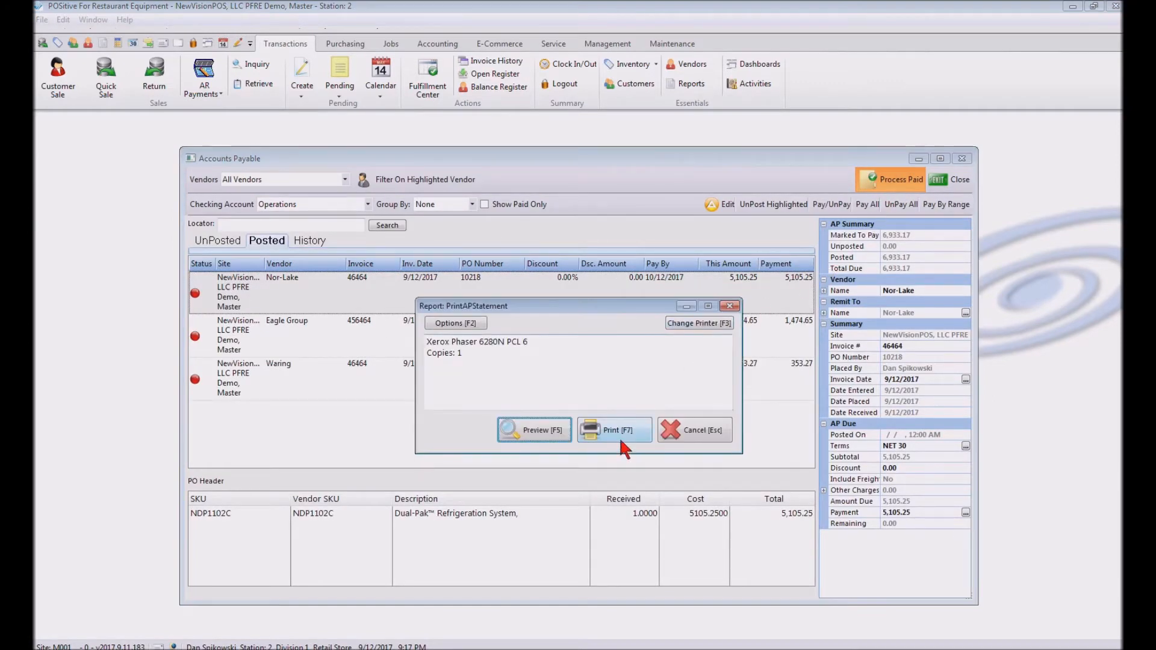
{"action": "left_click", "coordinate": [700, 431]}
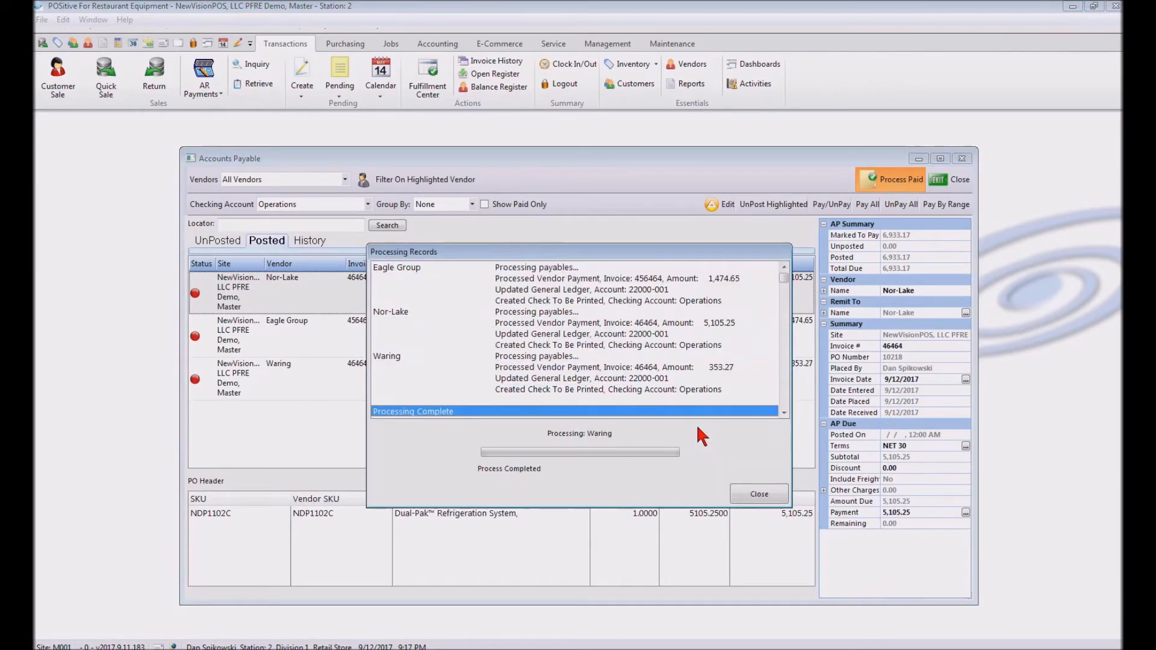
{"action": "left_click", "coordinate": [759, 494]}
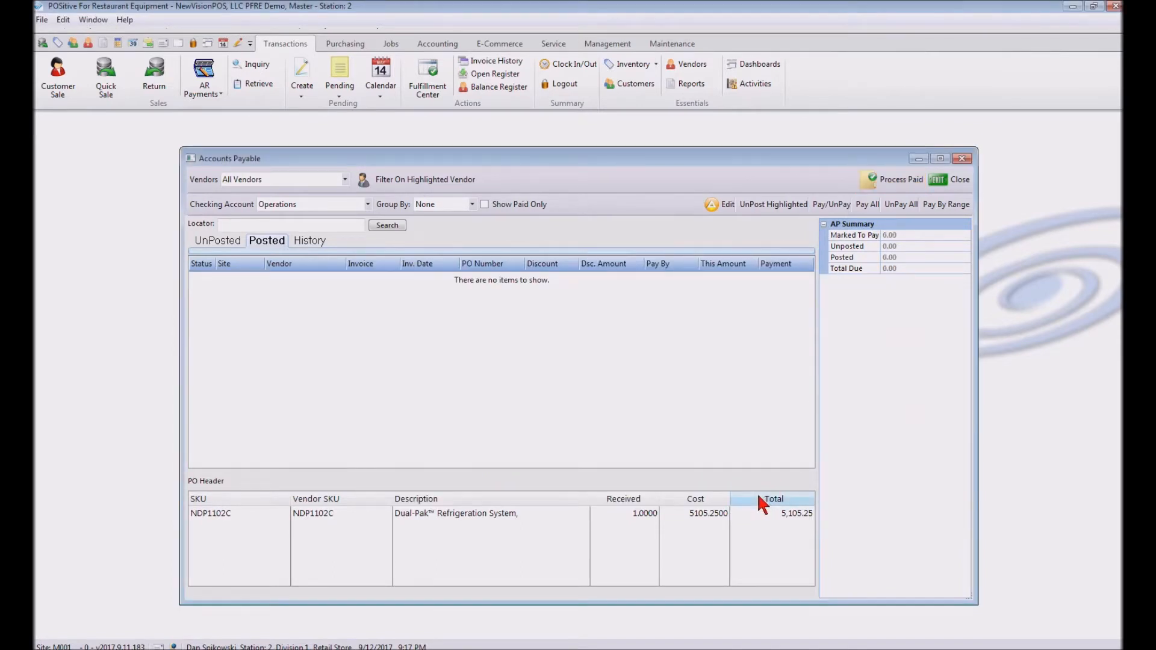
{"action": "left_click", "coordinate": [951, 178]}
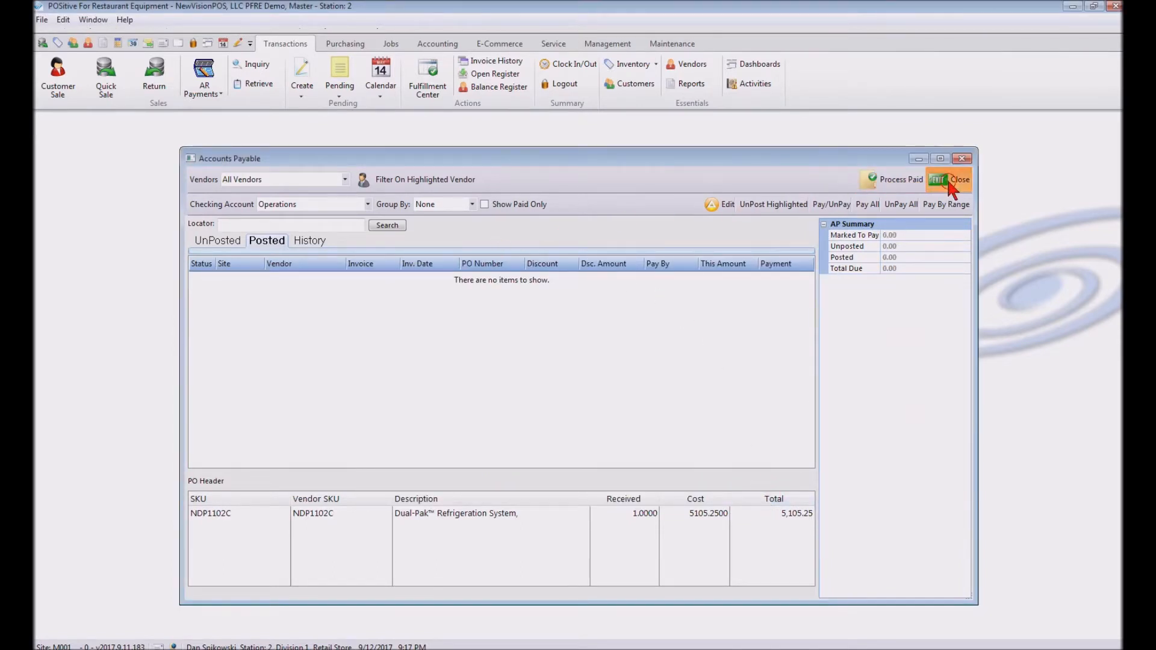
Examine the newest vendor payments in the Operations checkbook register and its list of checks to print, and close the checkbook.
{"action": "left_click", "coordinate": [444, 45]}
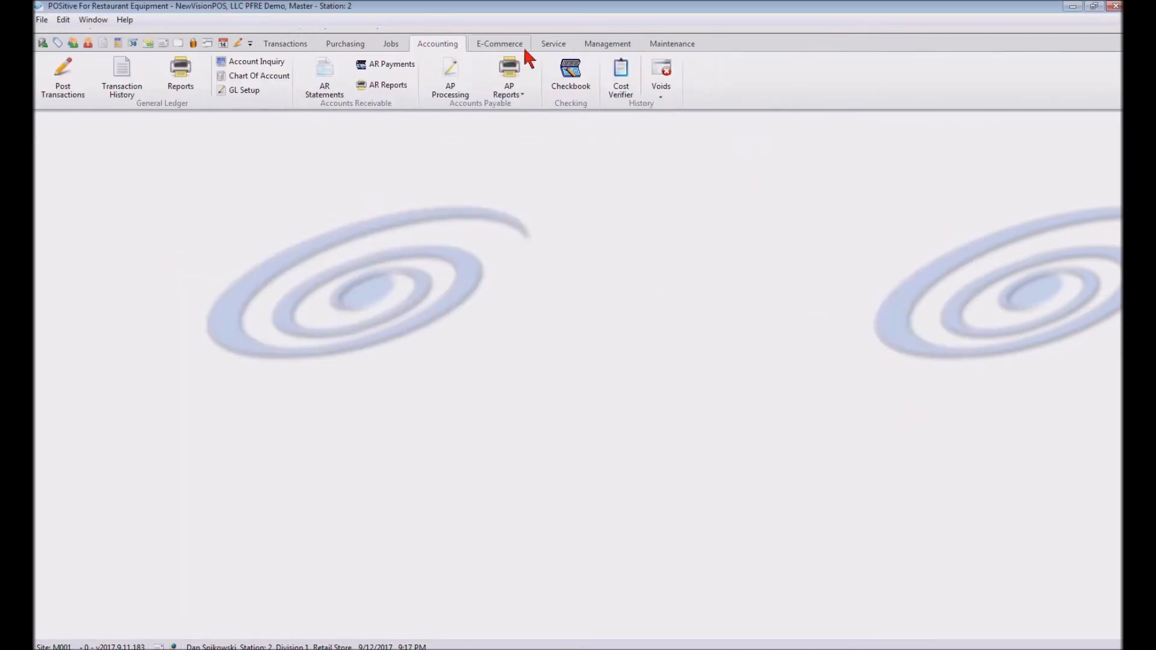
{"action": "left_click", "coordinate": [570, 73]}
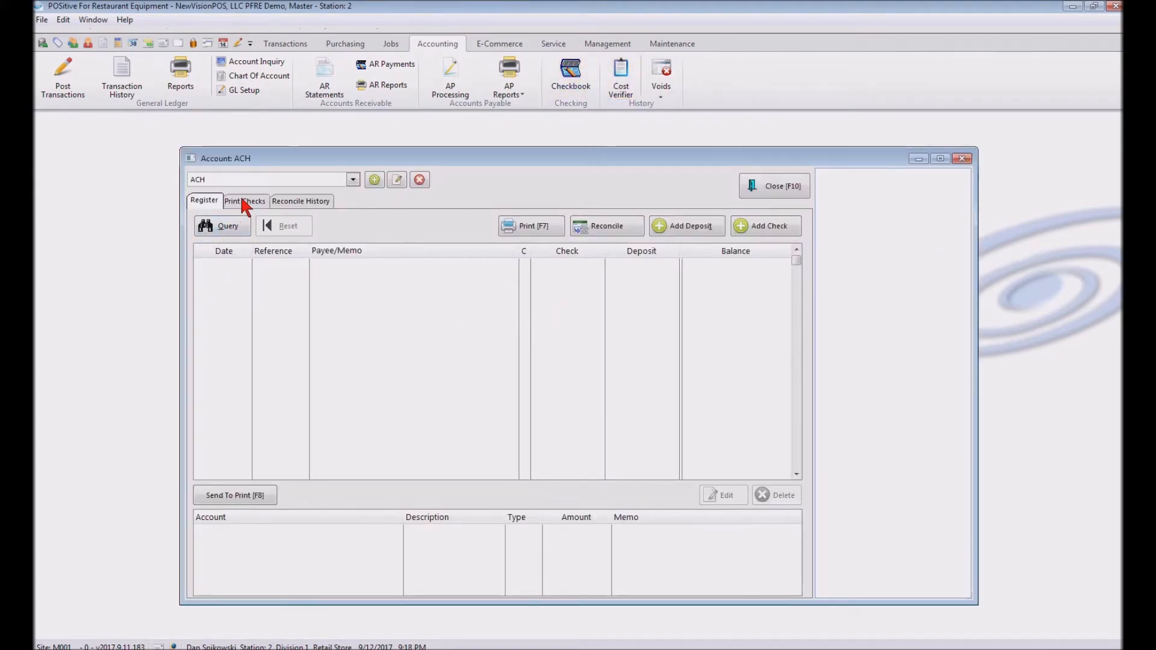
{"action": "left_click", "coordinate": [353, 180]}
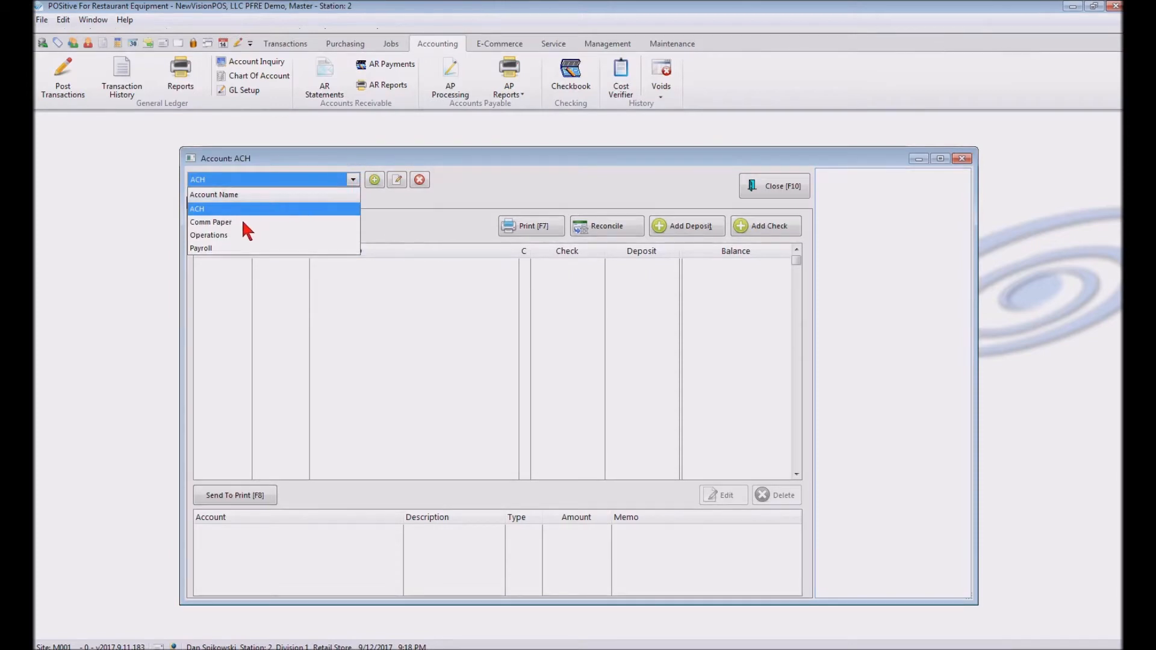
{"action": "left_click", "coordinate": [220, 236]}
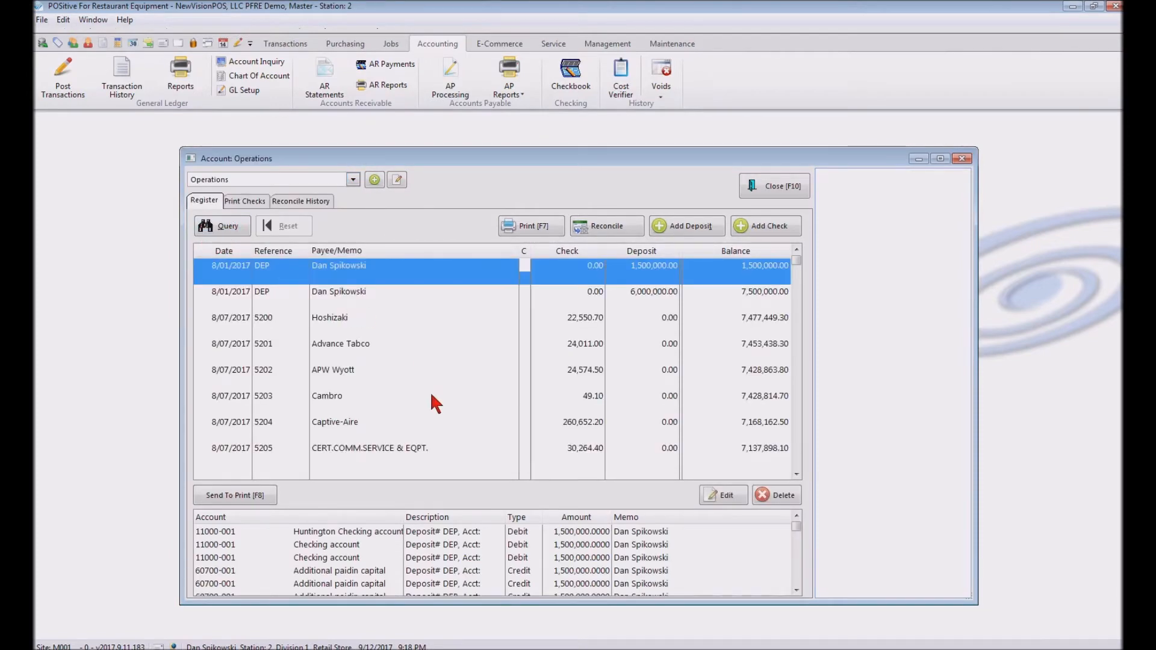
{"action": "left_click_drag", "start_coordinate": [797, 265], "coordinate": [789, 467]}
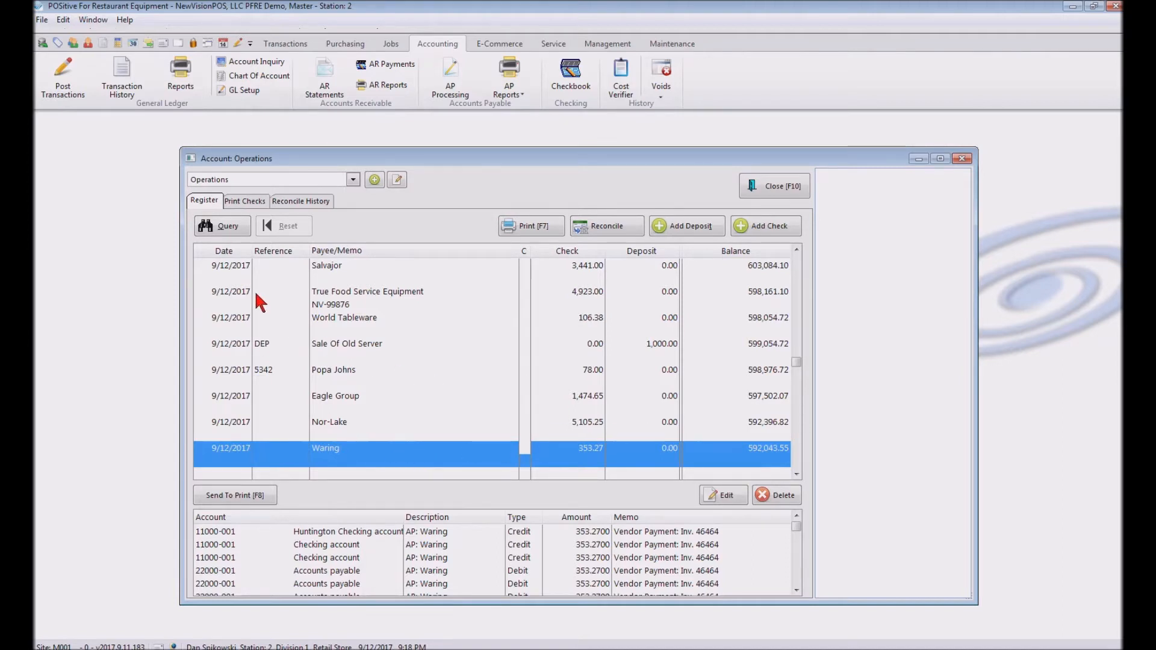
{"action": "left_click", "coordinate": [248, 203]}
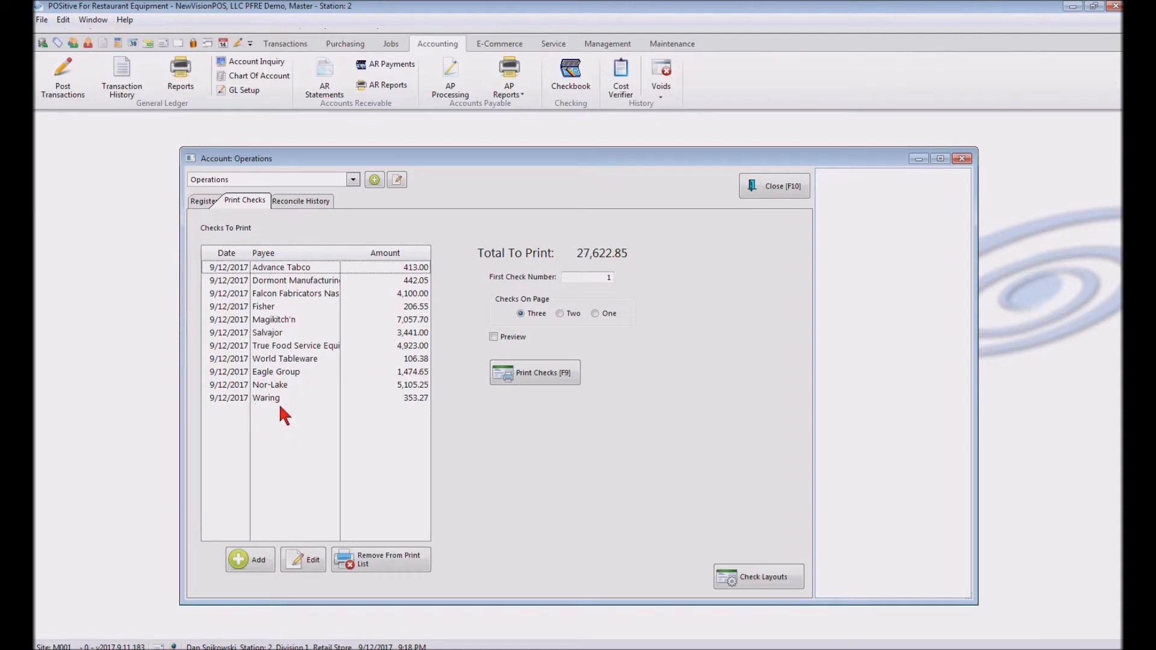
{"action": "left_click", "coordinate": [775, 187]}
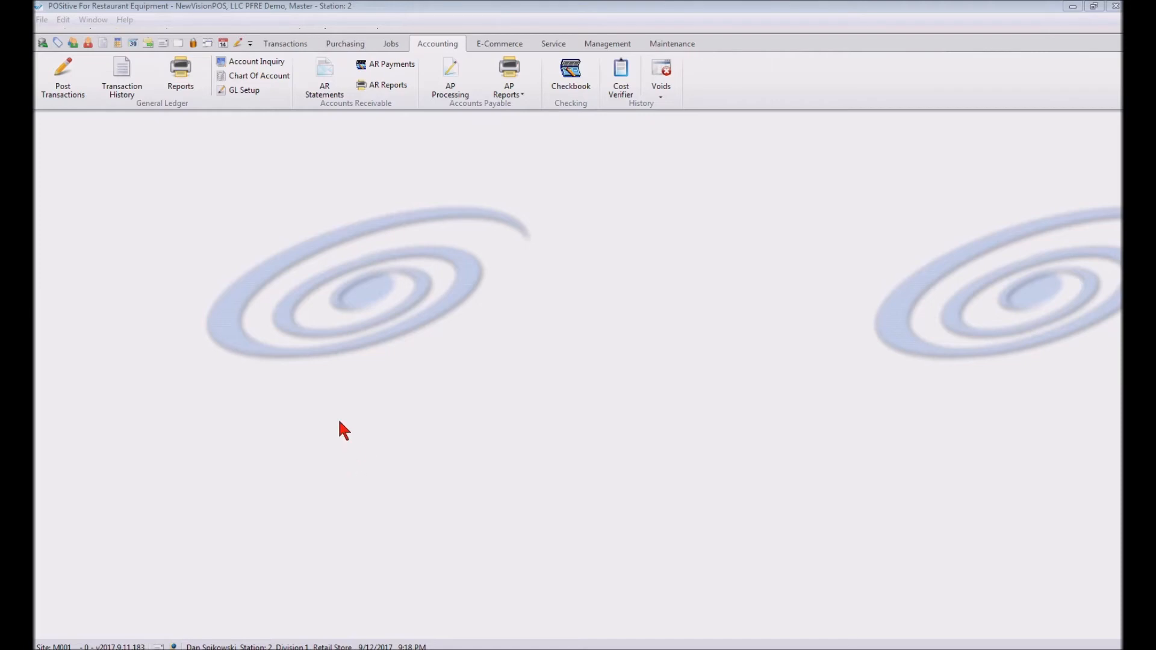
Open the pending sales orders and select the InterContinental Suites Hotel-AL order.
{"action": "left_click", "coordinate": [270, 47]}
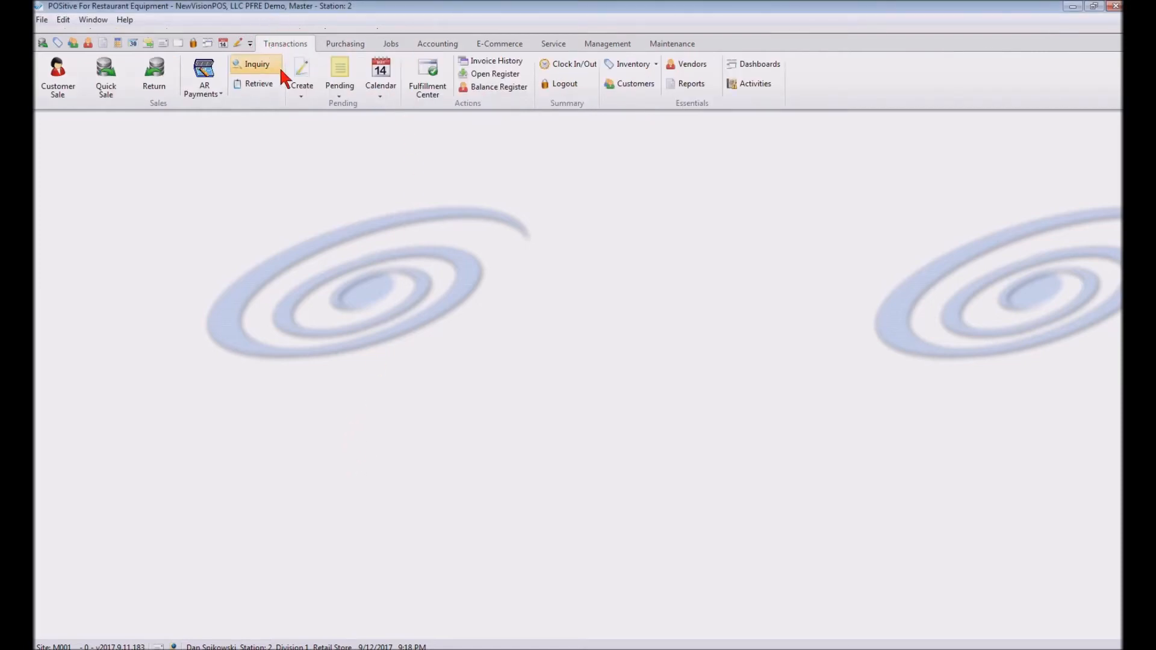
{"action": "left_click", "coordinate": [334, 68]}
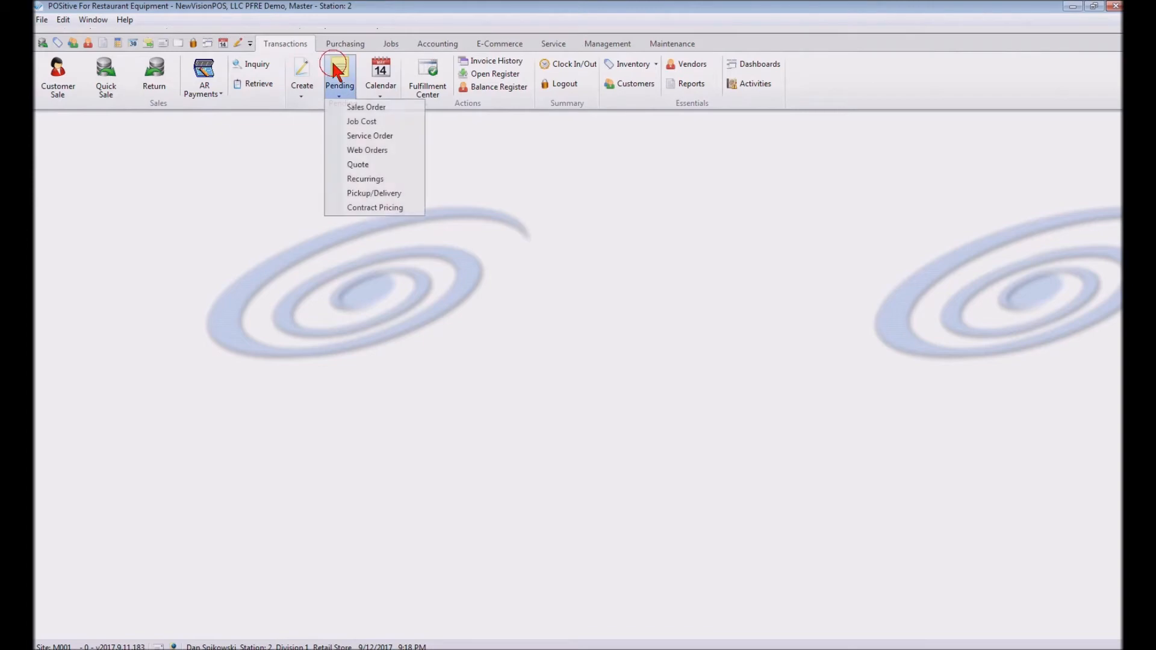
{"action": "left_click", "coordinate": [366, 108]}
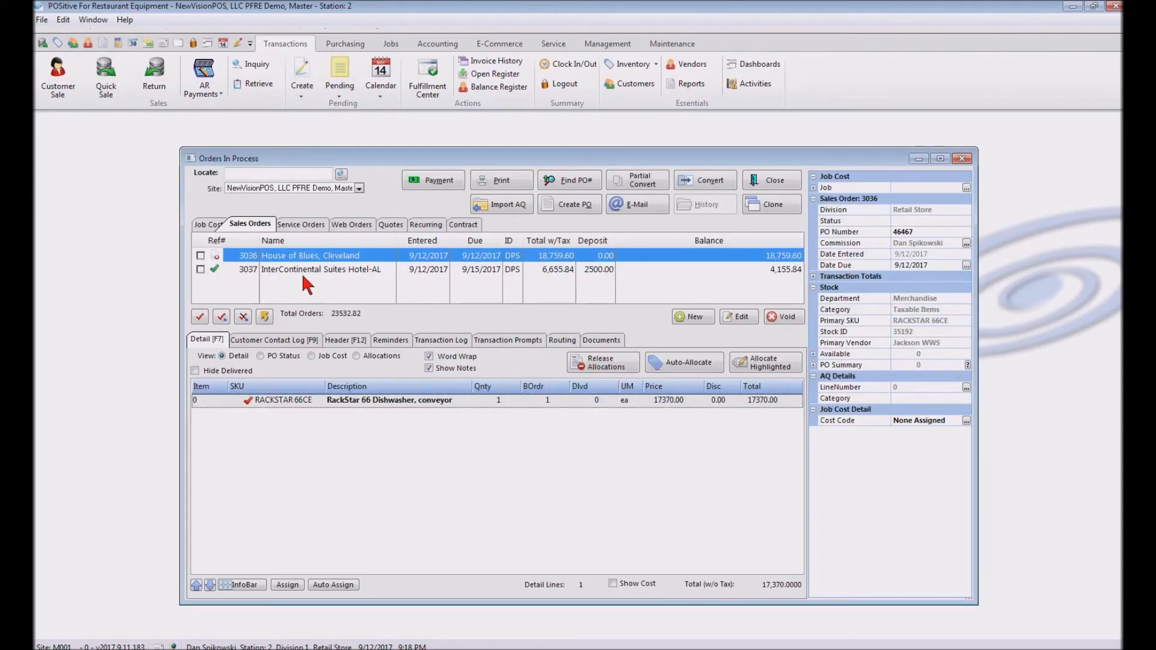
{"action": "left_click", "coordinate": [303, 270]}
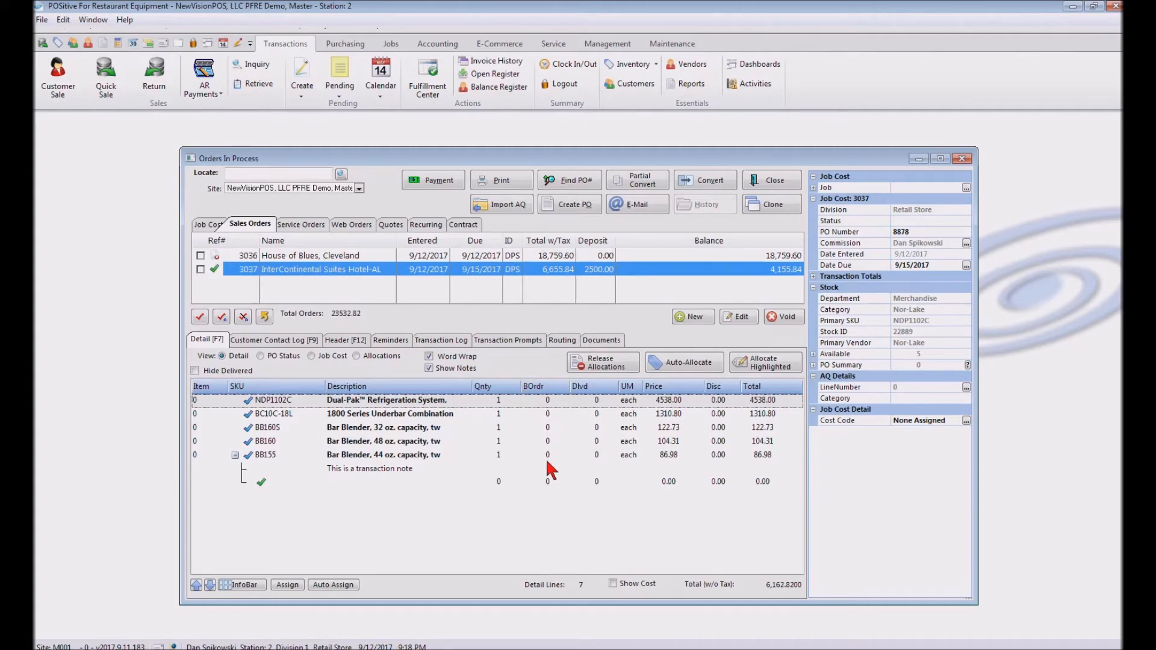
Convert the InterContinental Suites Hotel-AL sales order to an invoice with POS as the commissioned sales ID.
{"action": "left_click", "coordinate": [716, 181]}
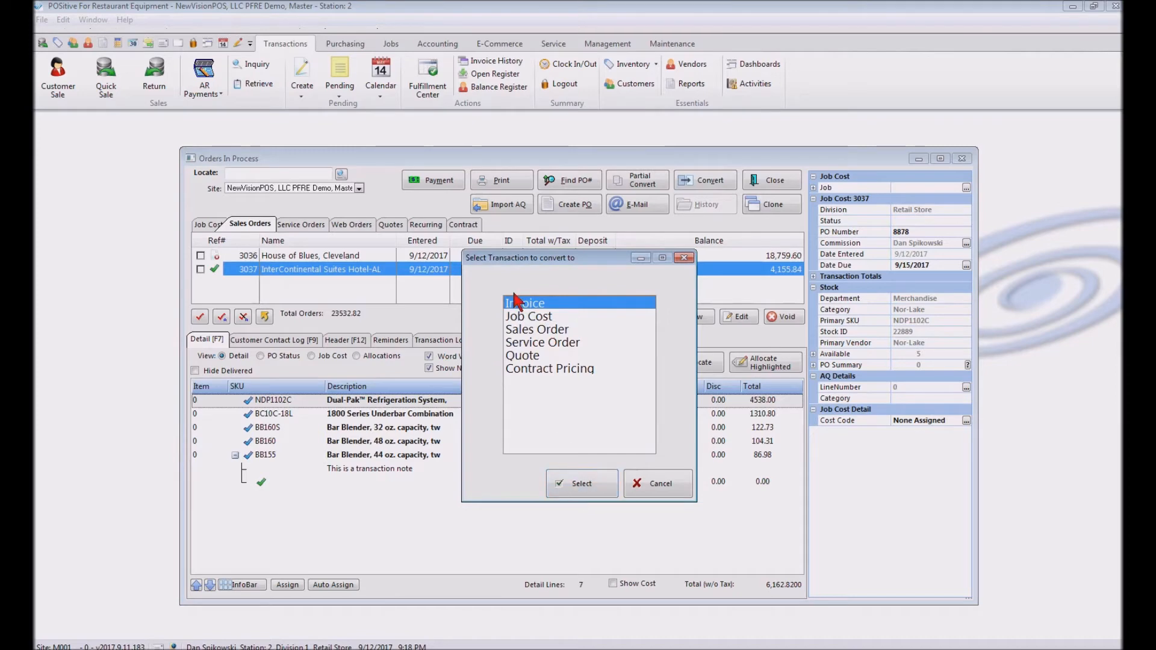
{"action": "left_click", "coordinate": [582, 483]}
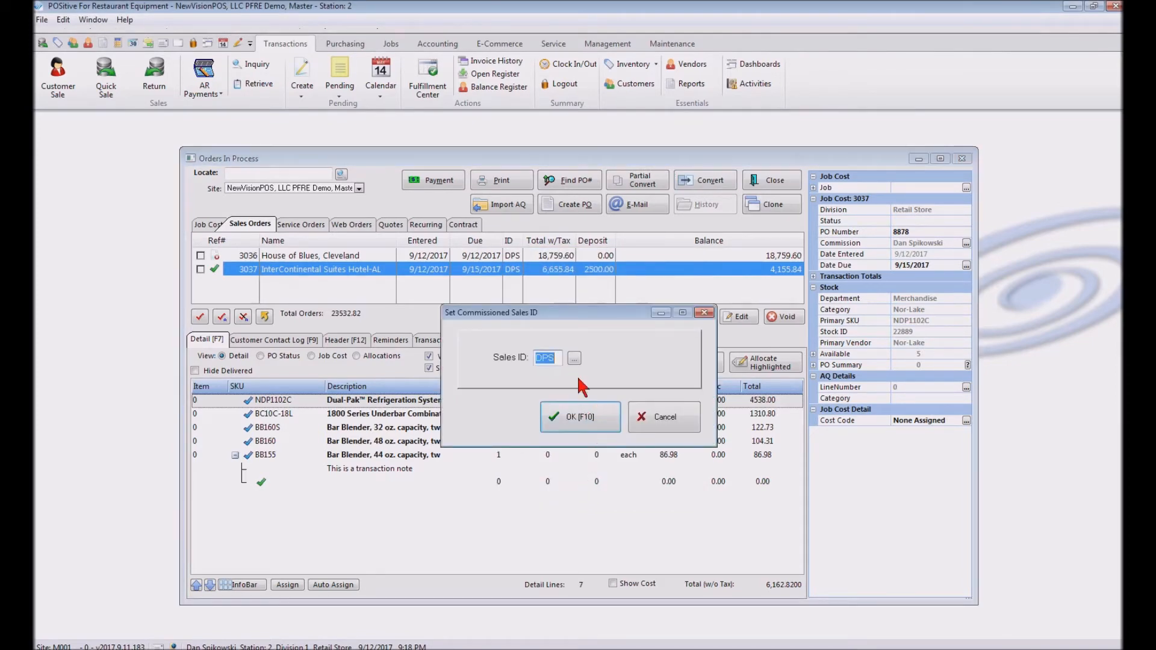
{"action": "left_click", "coordinate": [575, 358]}
{"action": "left_click", "coordinate": [524, 309]}
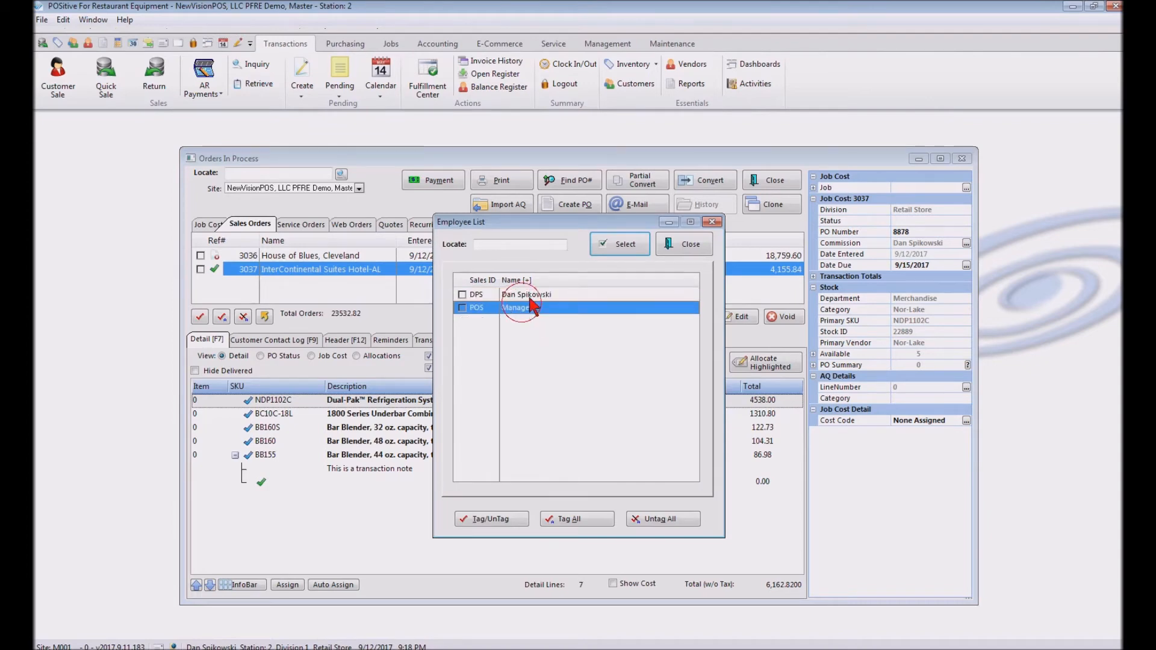
{"action": "left_click", "coordinate": [608, 241]}
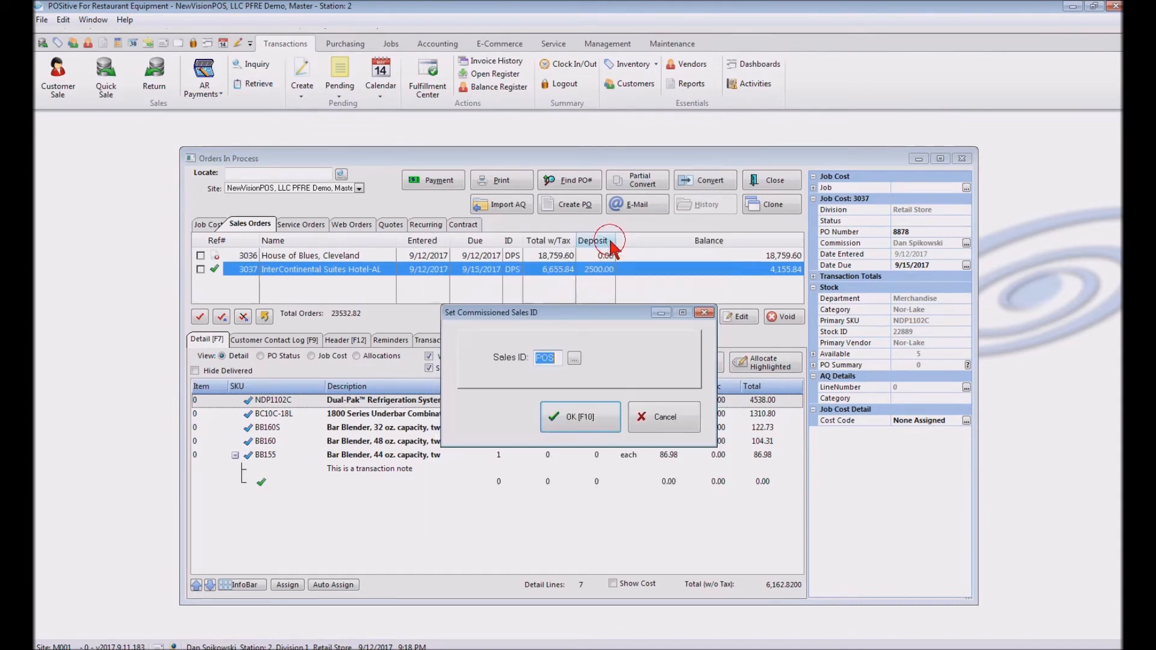
{"action": "left_click", "coordinate": [569, 417]}
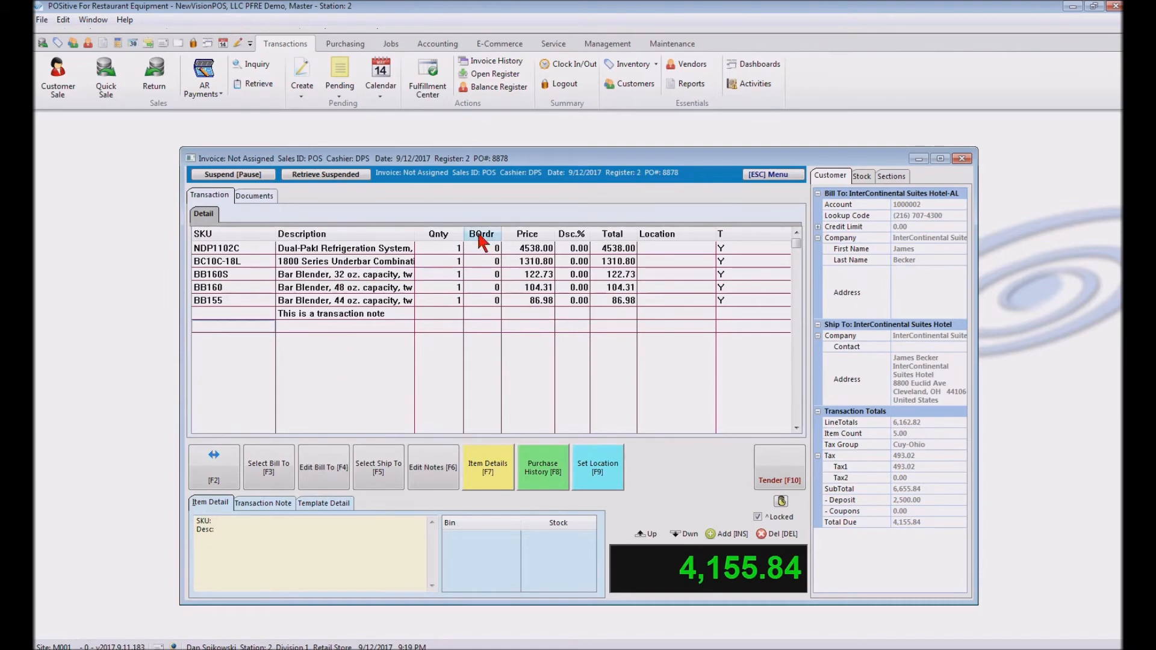
Tender the full 4,155.84 invoice balance by check and process the payment with check number 4664.
{"action": "left_click", "coordinate": [780, 472]}
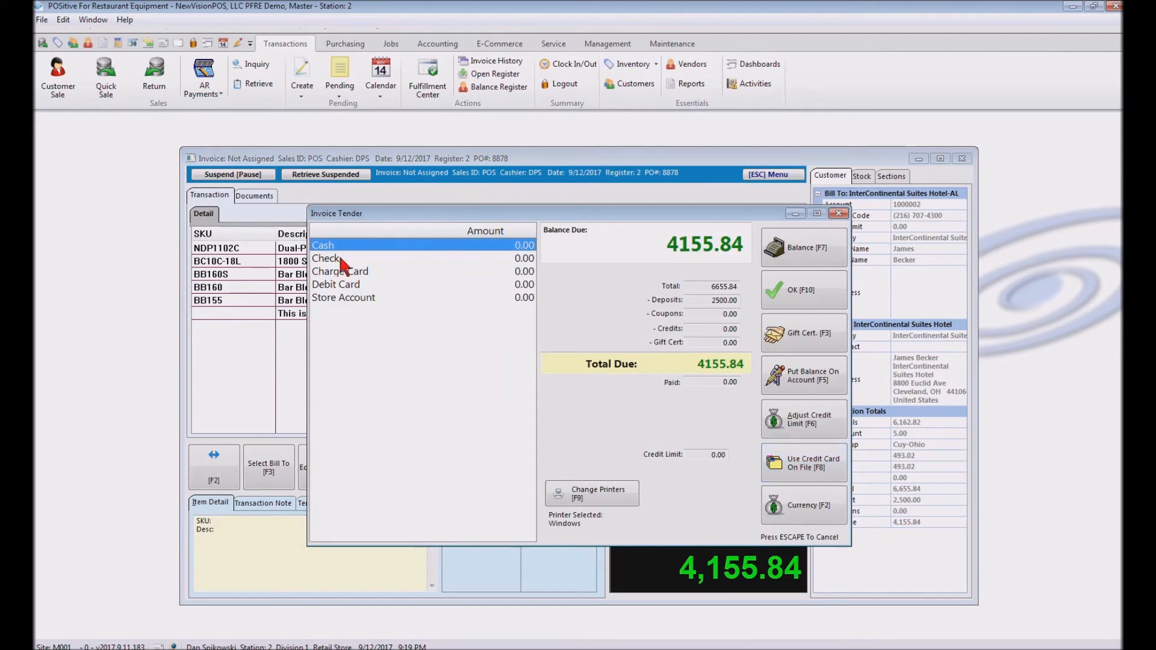
{"action": "left_click", "coordinate": [341, 263]}
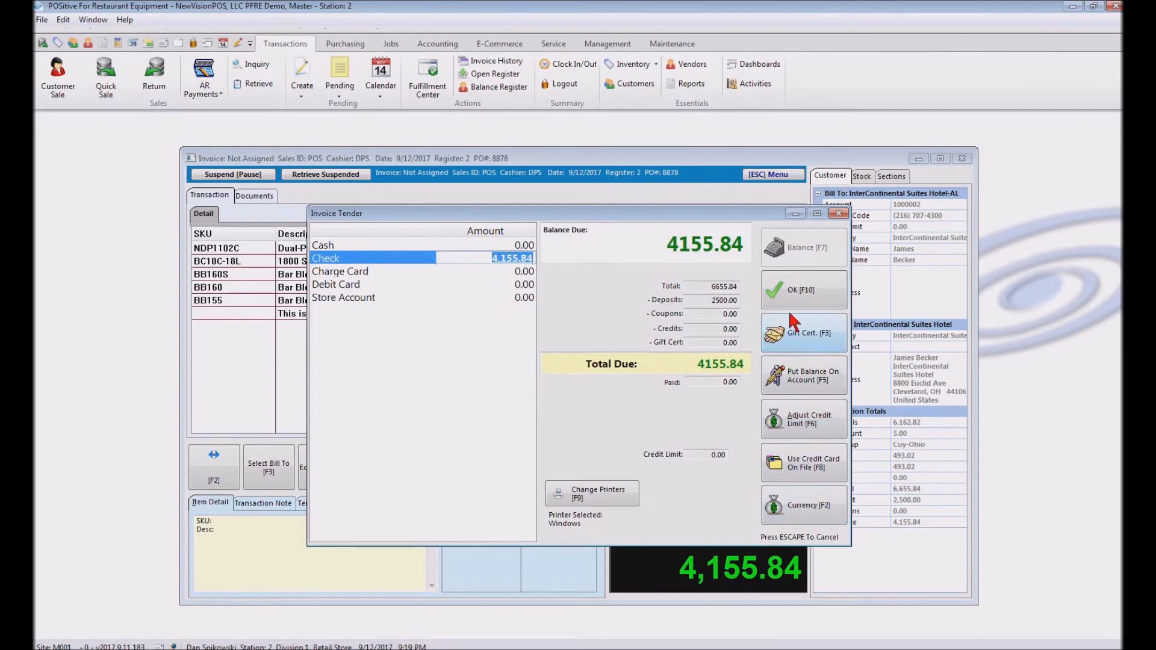
{"action": "left_click", "coordinate": [805, 299]}
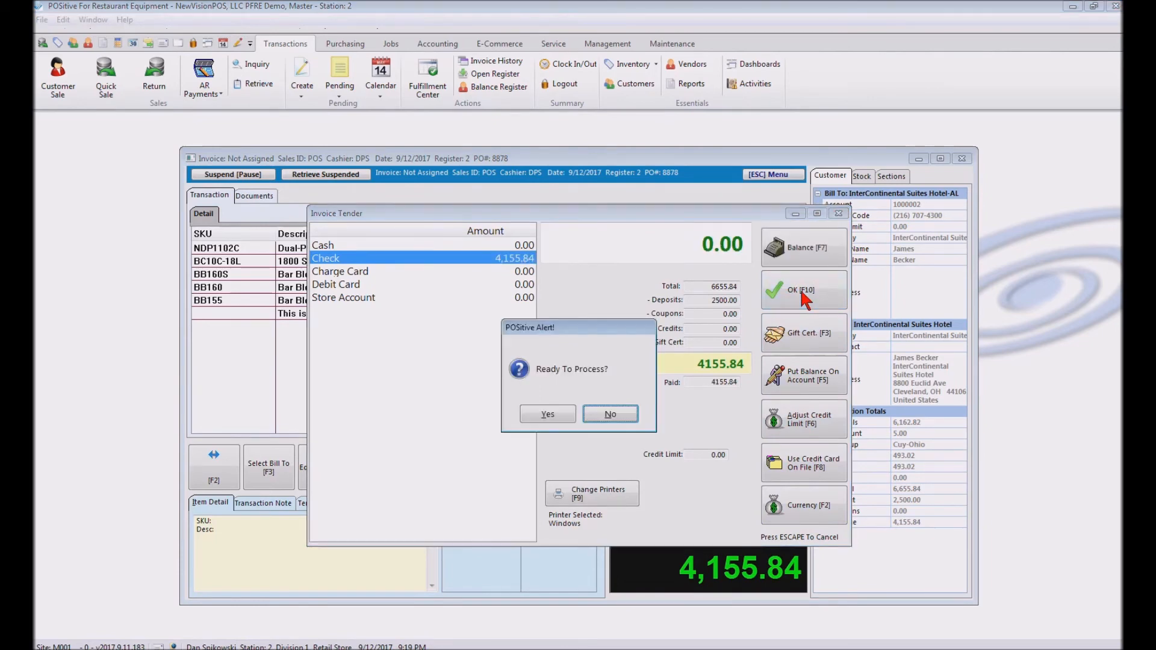
{"action": "left_click", "coordinate": [557, 414]}
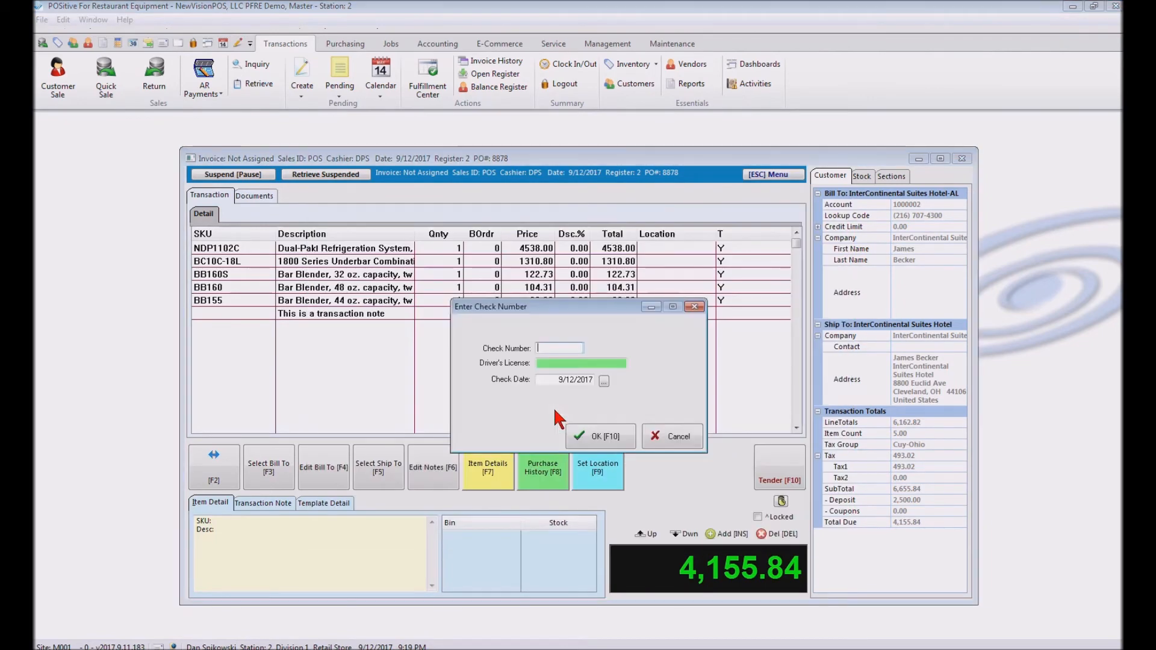
{"action": "type", "text": "4664"}
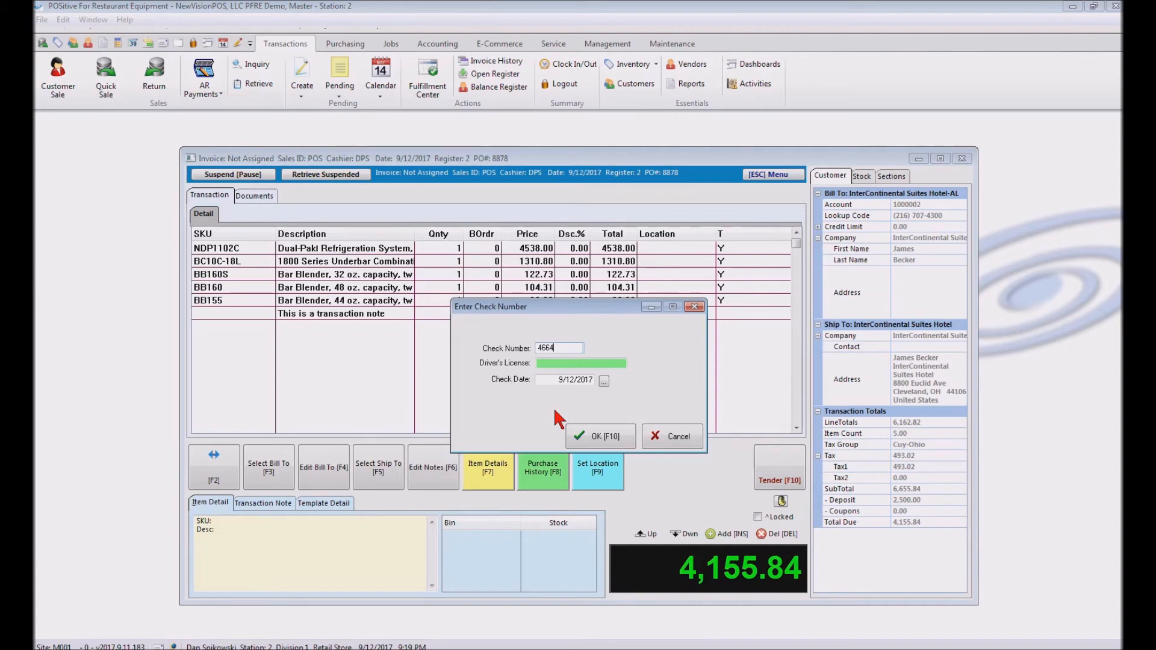
{"action": "left_click", "coordinate": [610, 437]}
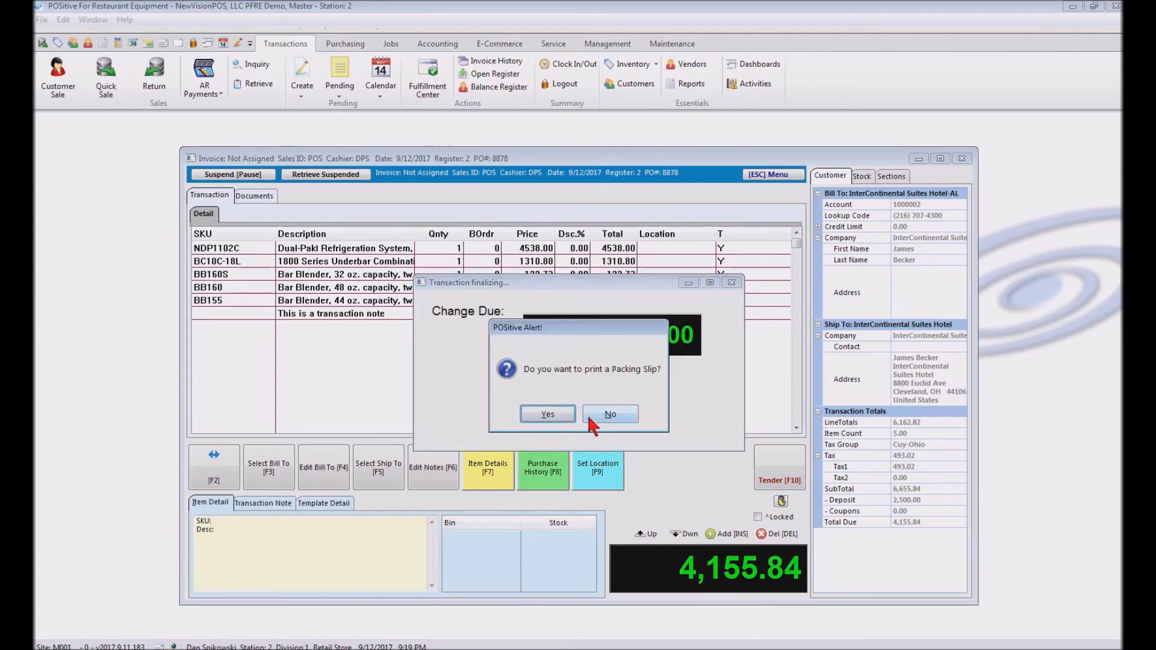
Finalize the invoice without printing a packing slip, reviewing the items and payment details in the invoice report before closing the transaction.
{"action": "left_click", "coordinate": [611, 416]}
{"action": "left_click", "coordinate": [536, 430]}
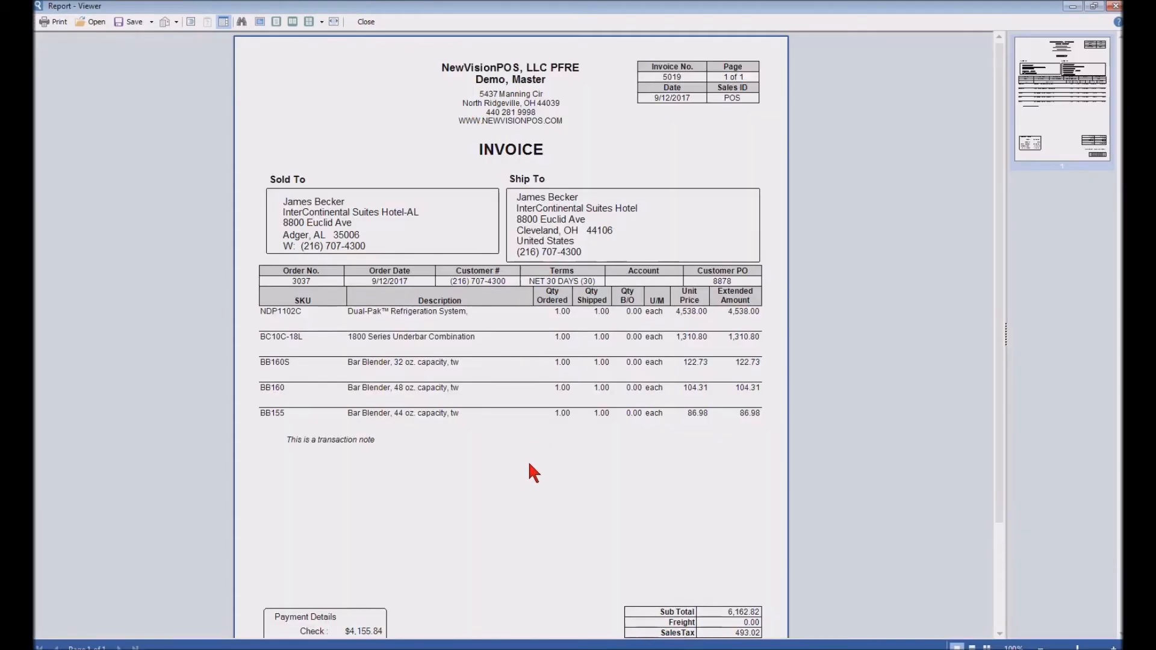
{"action": "scroll", "coordinate": [524, 461], "scroll_direction": "down", "scroll_amount": 3}
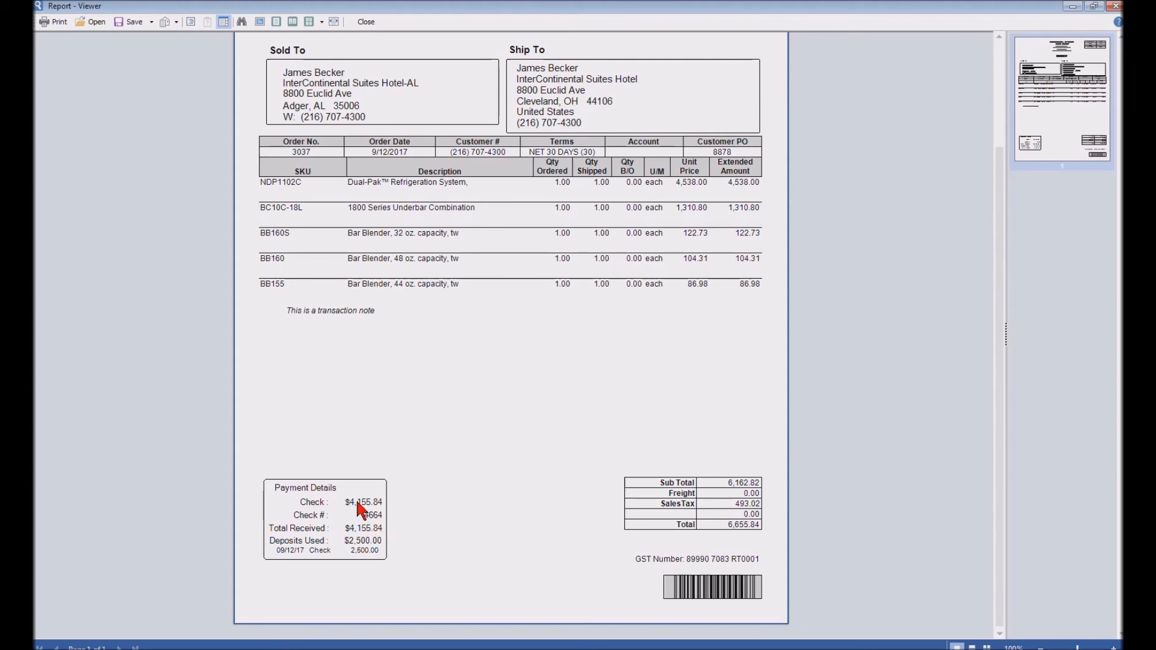
{"action": "scroll", "coordinate": [611, 479], "scroll_direction": "up", "scroll_amount": 3}
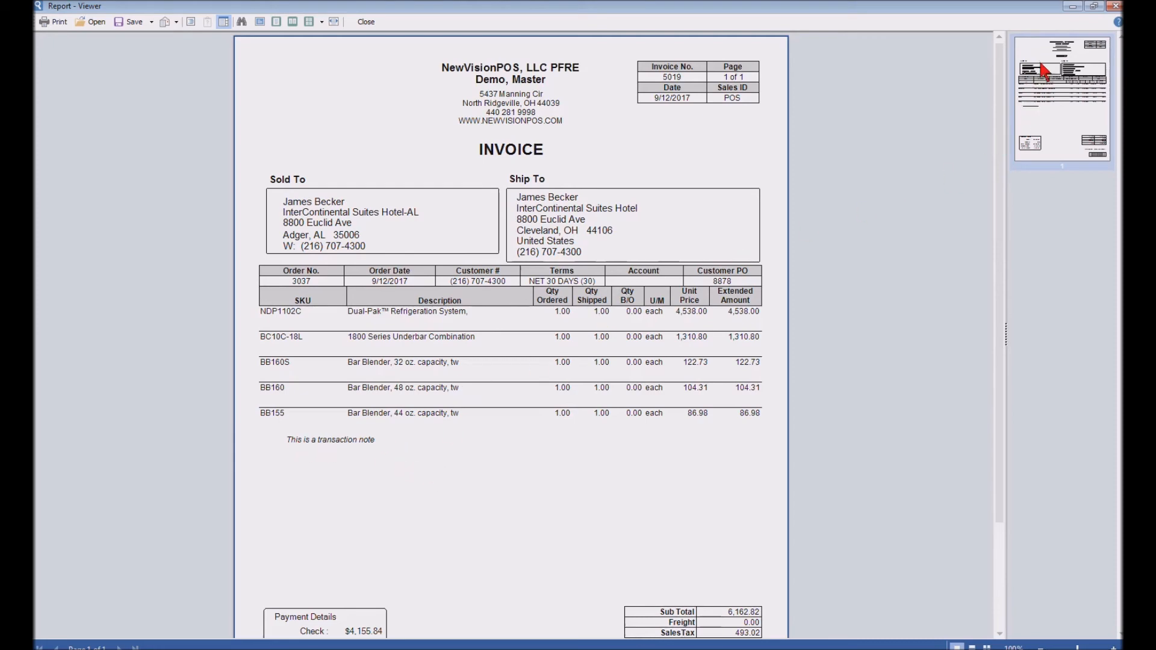
{"action": "left_click", "coordinate": [1115, 5]}
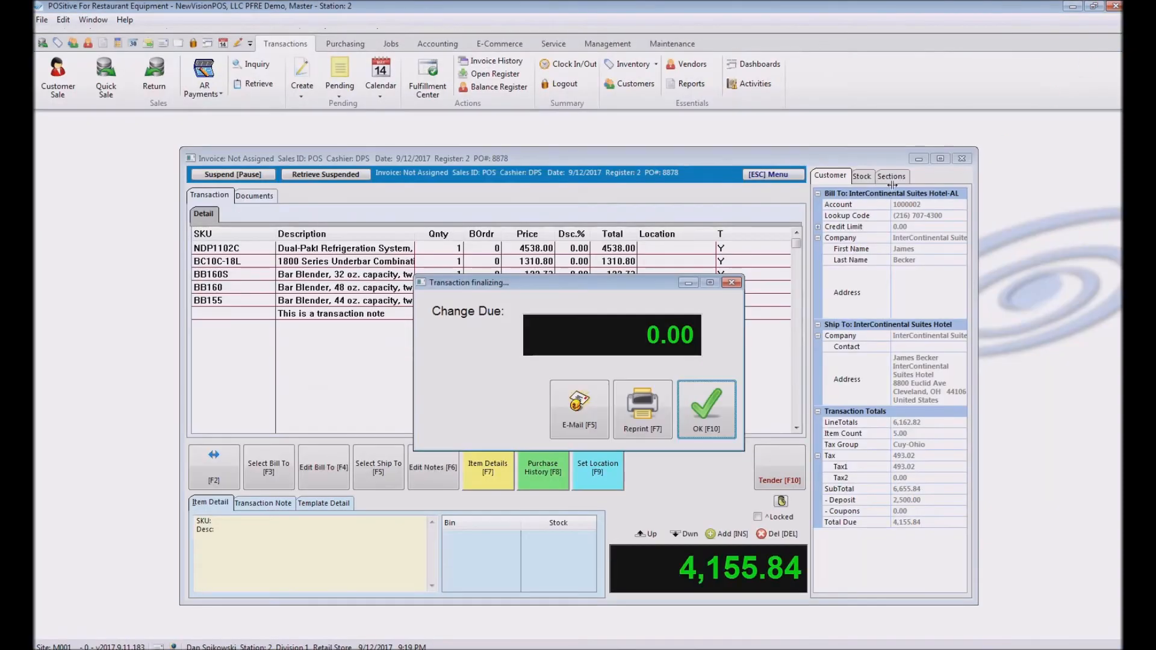
{"action": "left_click", "coordinate": [718, 415]}
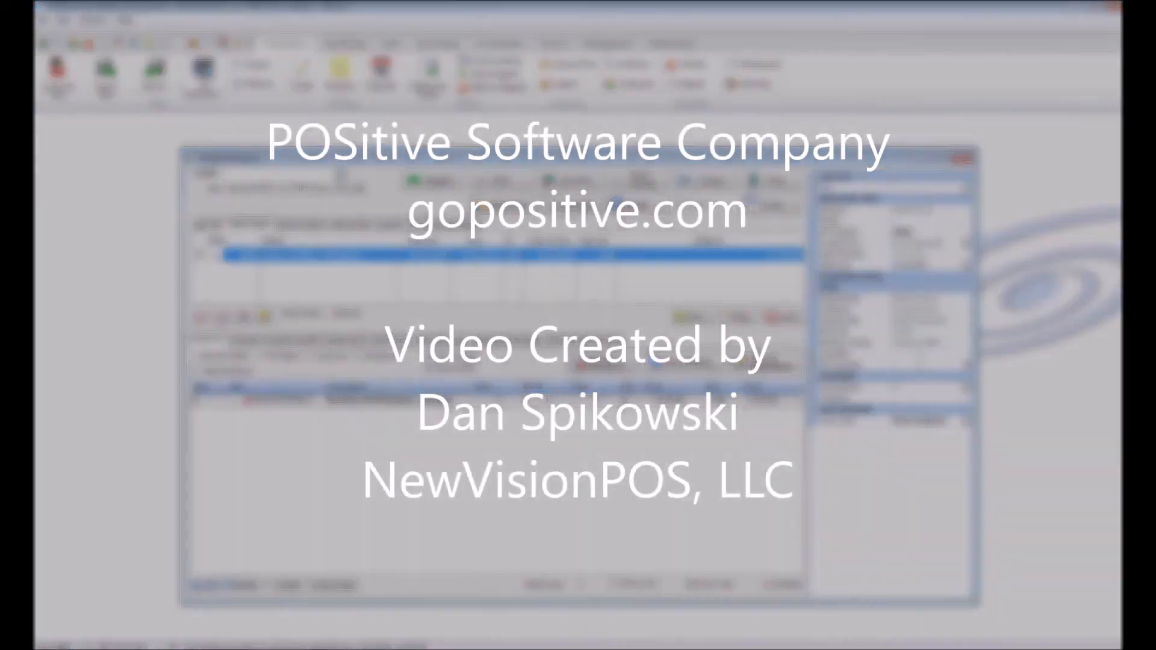